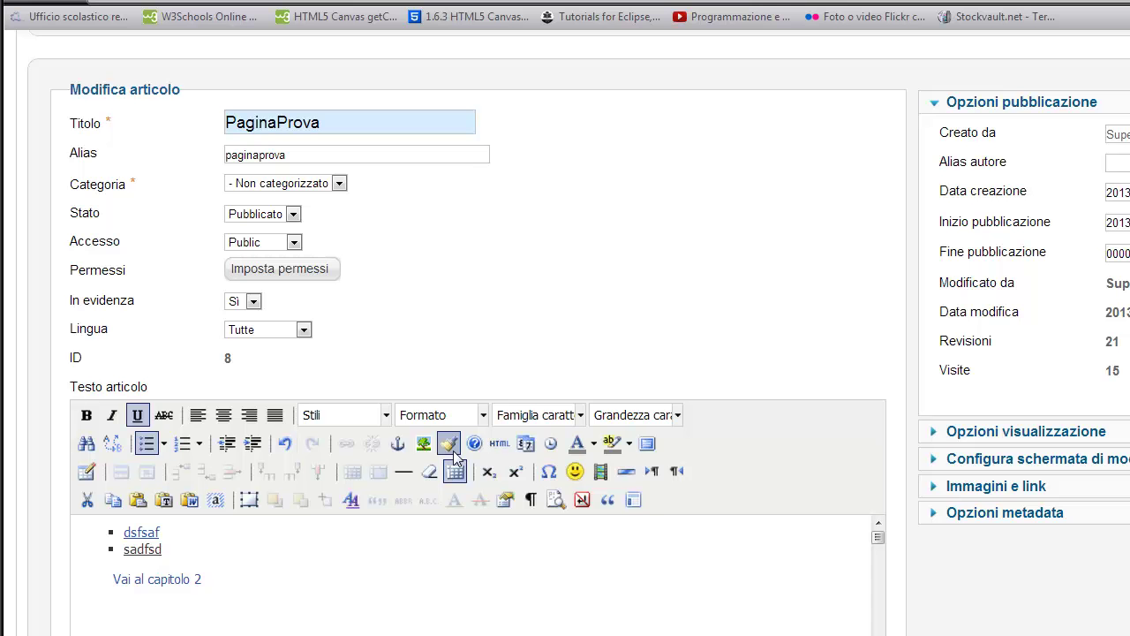
Try adding "background: orange;" to the bulleted list's style in the article's HTML source, apply it, and undo the change
{"action": "left_click", "coordinate": [609, 569]}
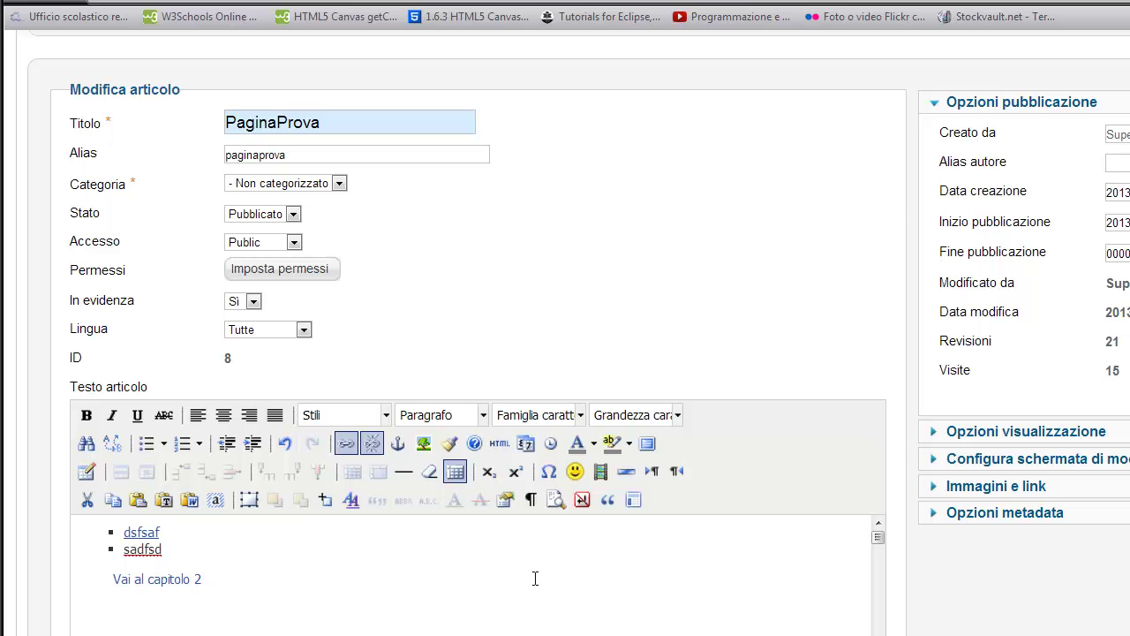
{"action": "left_click", "coordinate": [500, 443]}
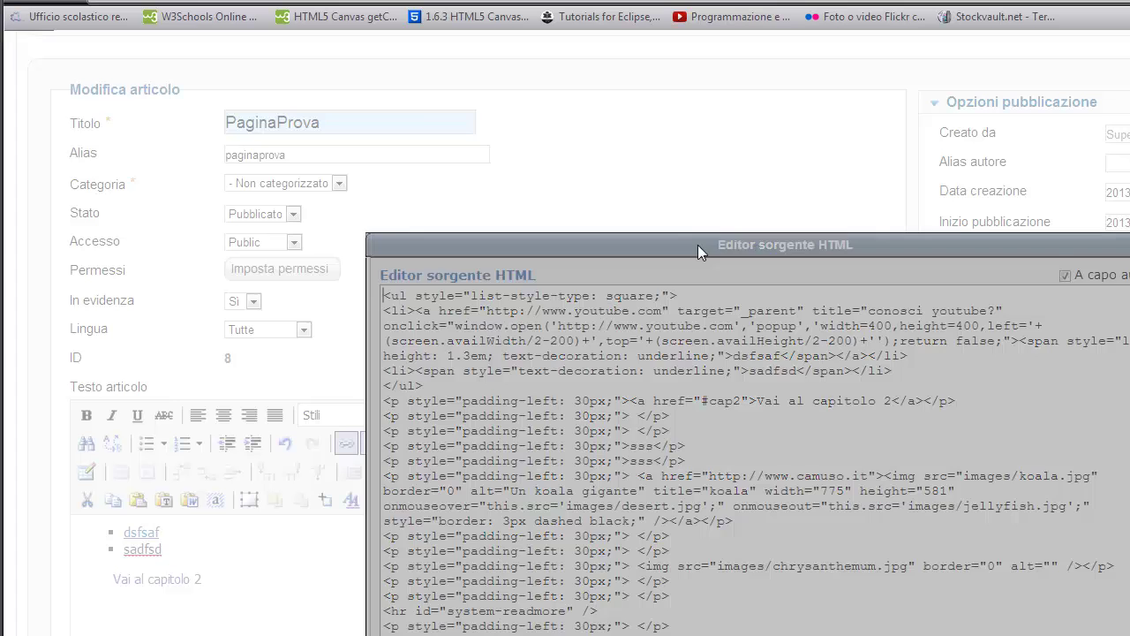
{"action": "left_click_drag", "start_coordinate": [697, 244], "coordinate": [601, 119]}
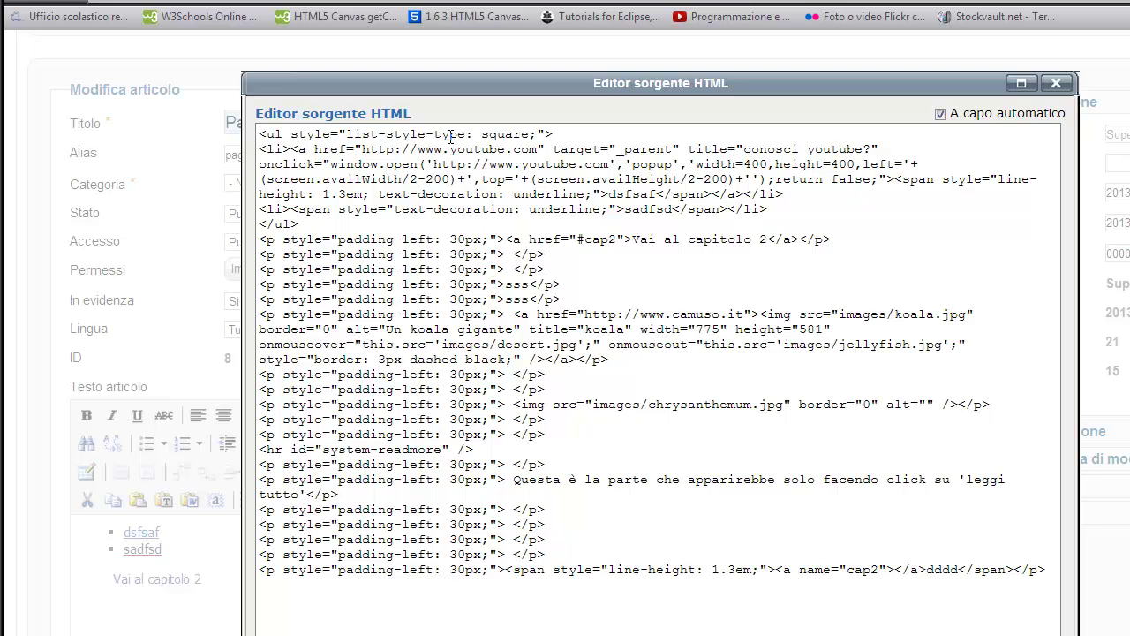
{"action": "left_click", "coordinate": [535, 134]}
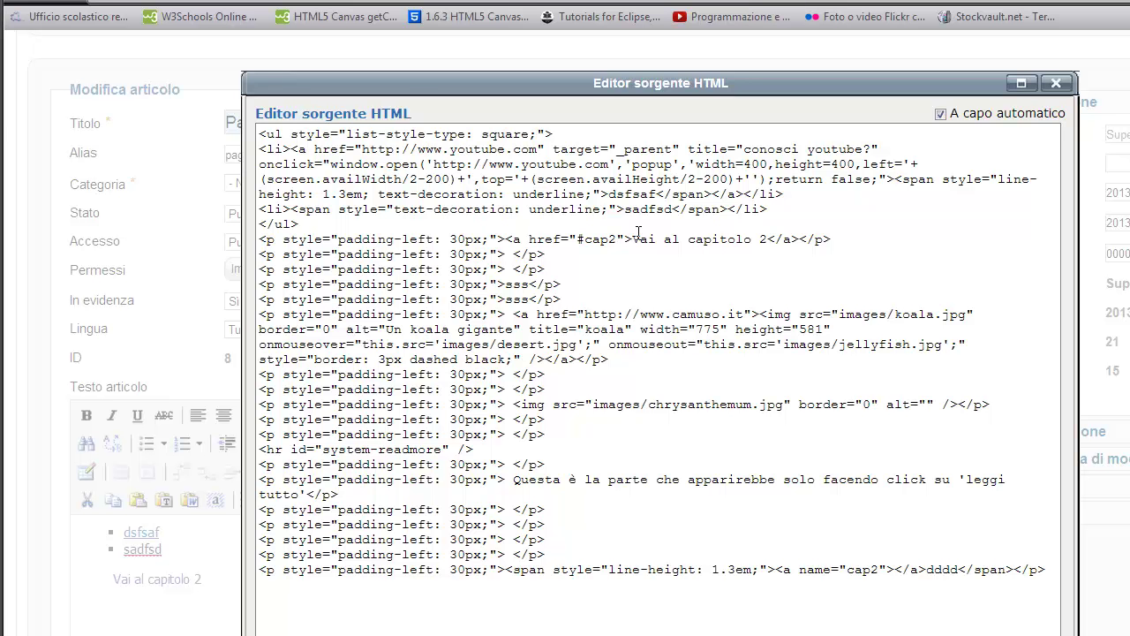
{"action": "type", "text": "background: orange"}
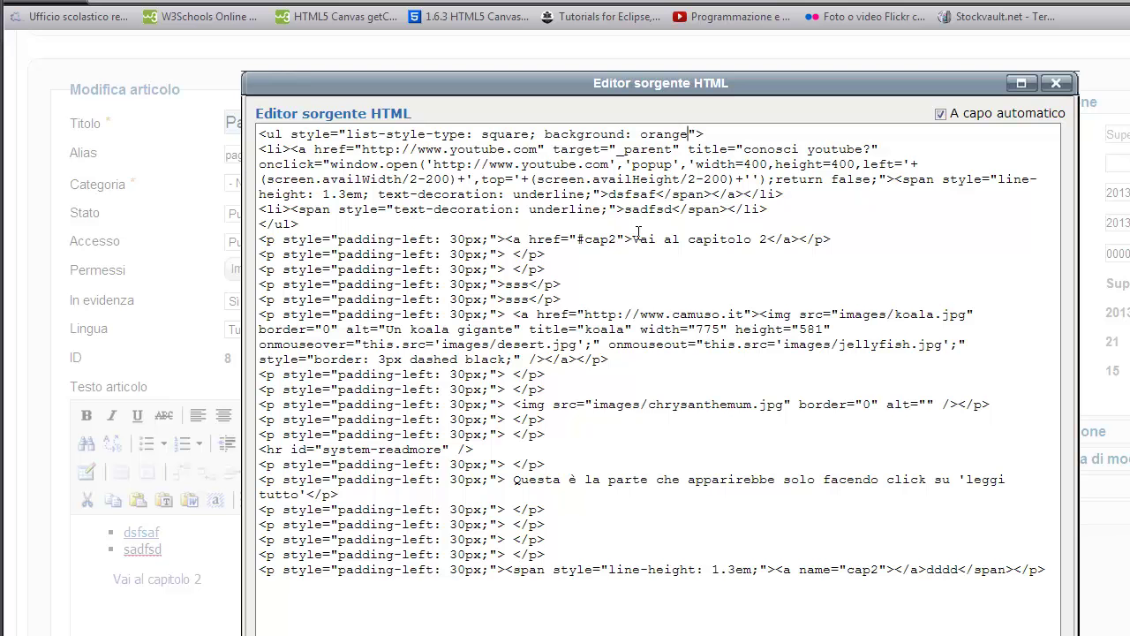
{"action": "type", "text": ";"}
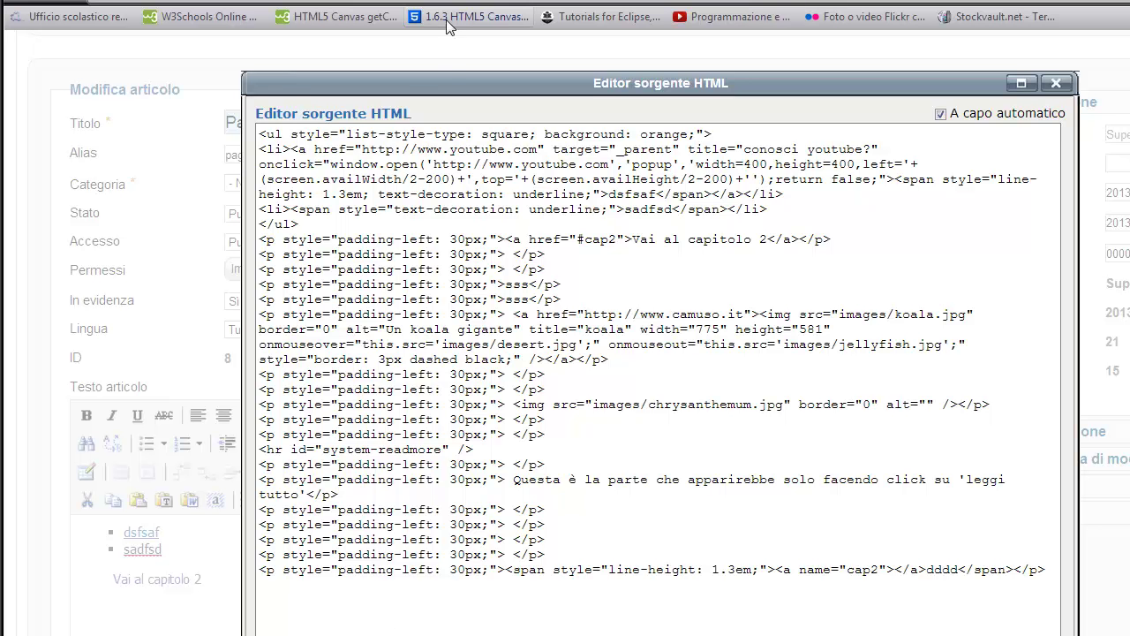
{"action": "left_click_drag", "start_coordinate": [454, 82], "coordinate": [440, 42]}
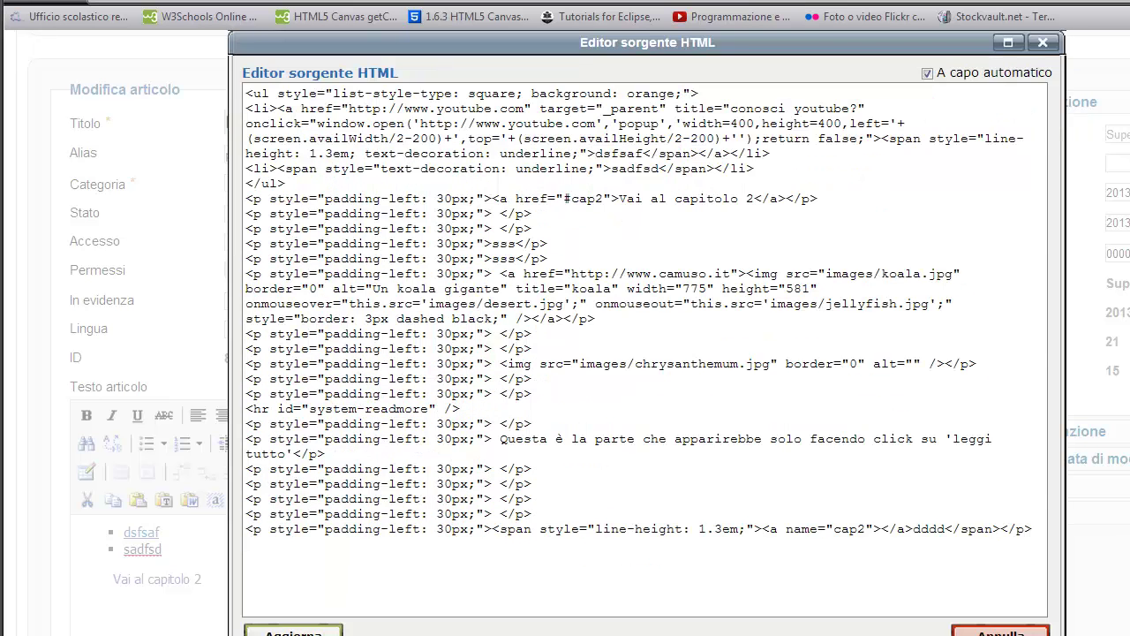
{"action": "left_click", "coordinate": [293, 632]}
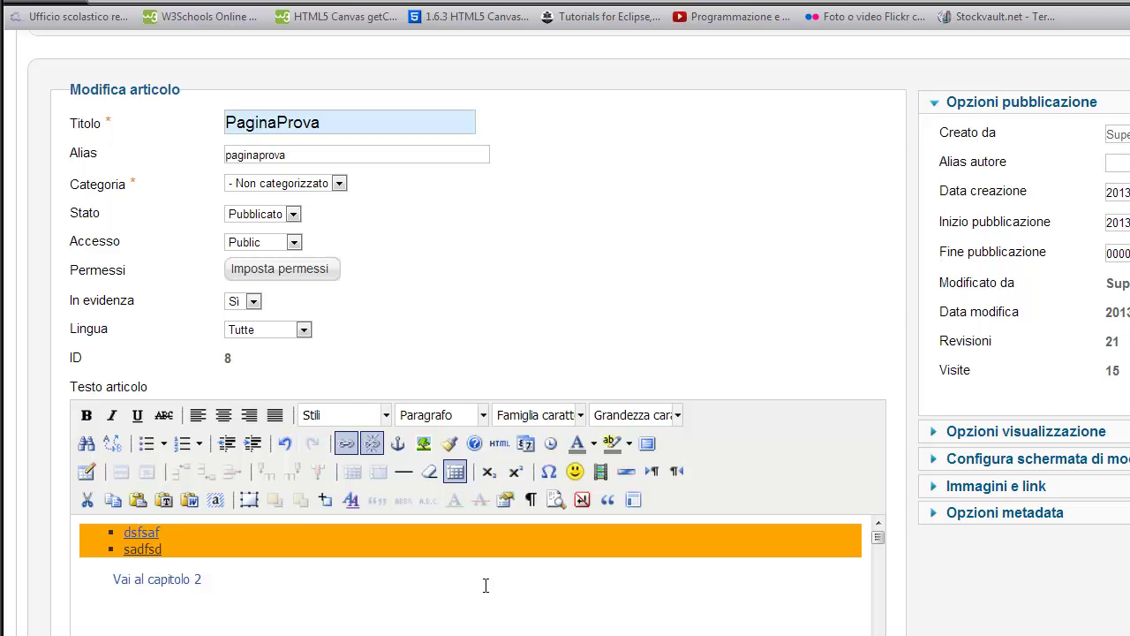
{"action": "key", "text": "ctrl+z"}
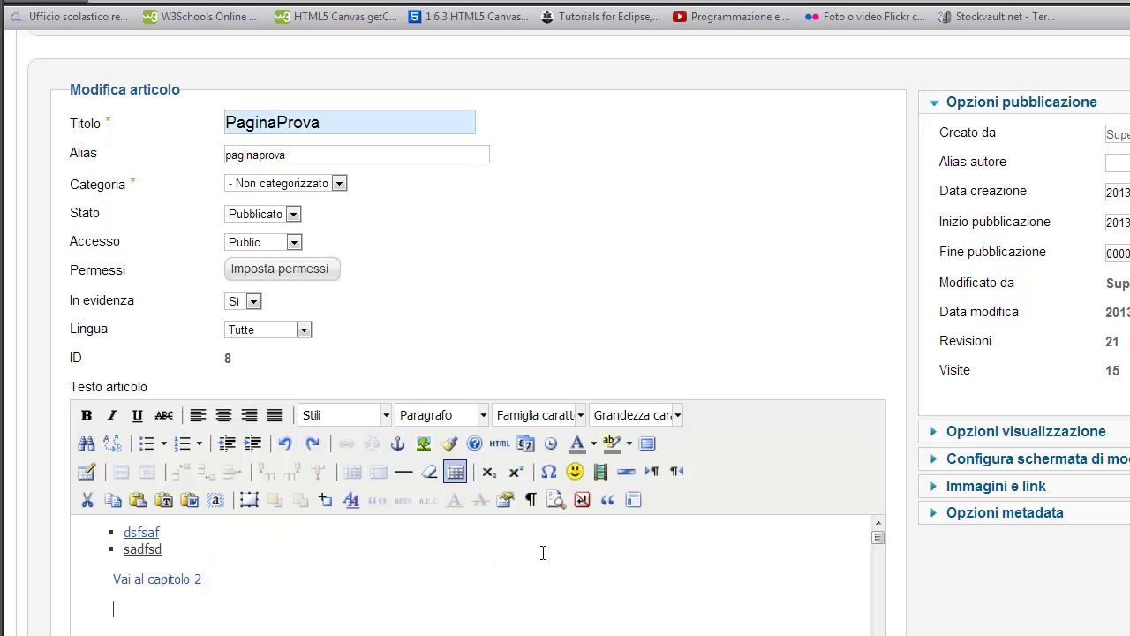
Insert the current date and time on the empty line below "Vai al capitolo 2"
{"action": "left_click", "coordinate": [527, 444]}
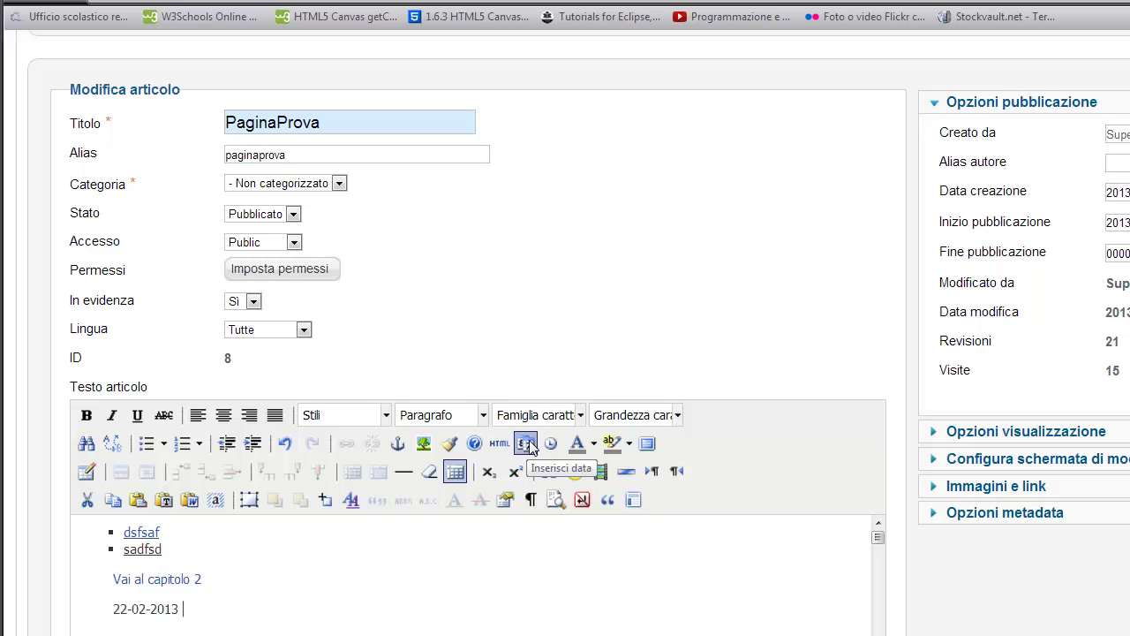
{"action": "left_click", "coordinate": [551, 443]}
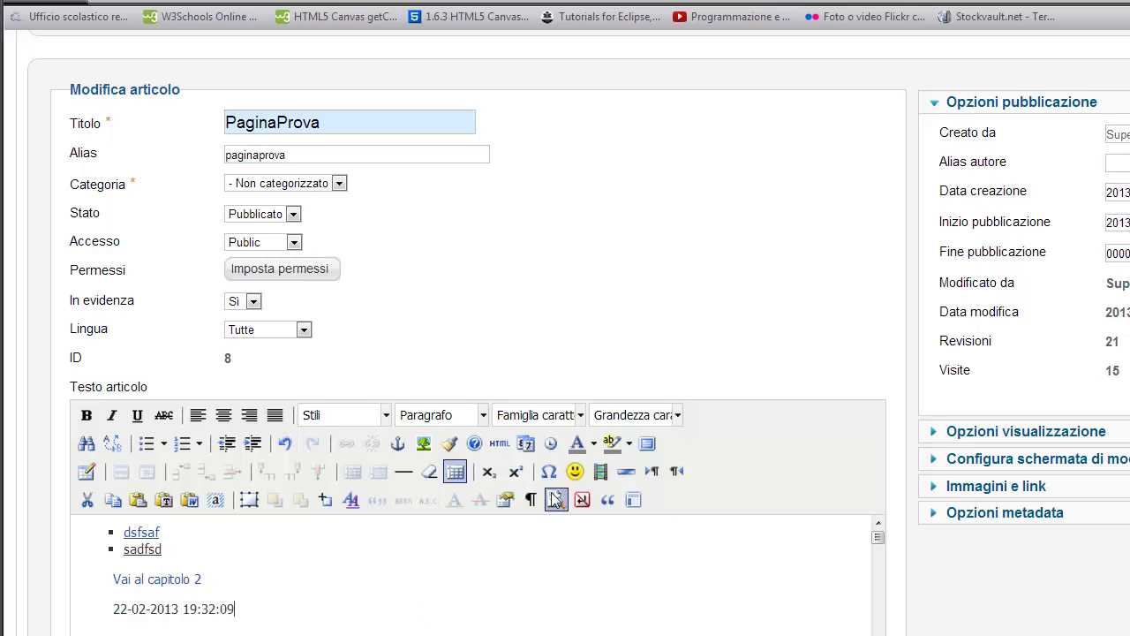
Colour the inserted date and time text orange and give it a red background highlight
{"action": "left_click", "coordinate": [594, 443]}
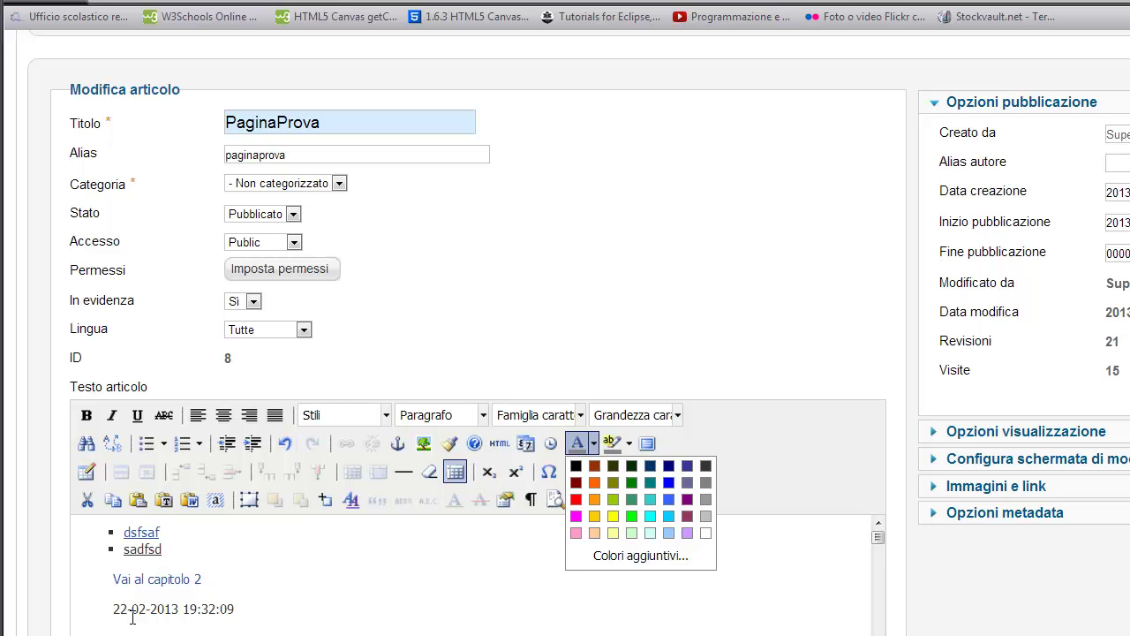
{"action": "left_click_drag", "start_coordinate": [112, 610], "coordinate": [243, 605]}
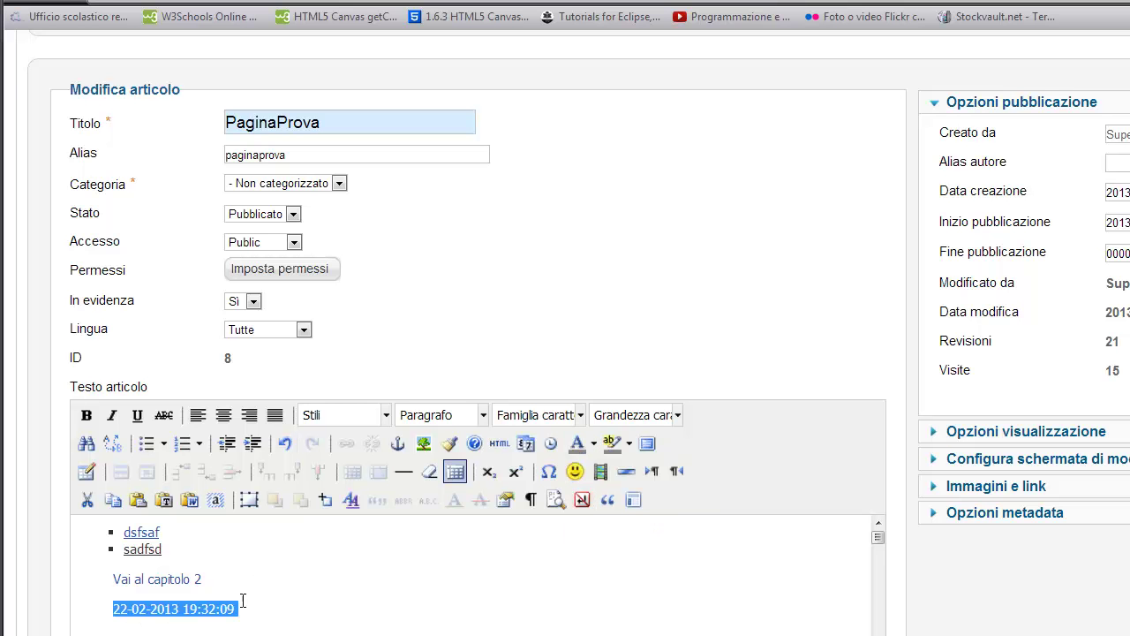
{"action": "left_click", "coordinate": [593, 445]}
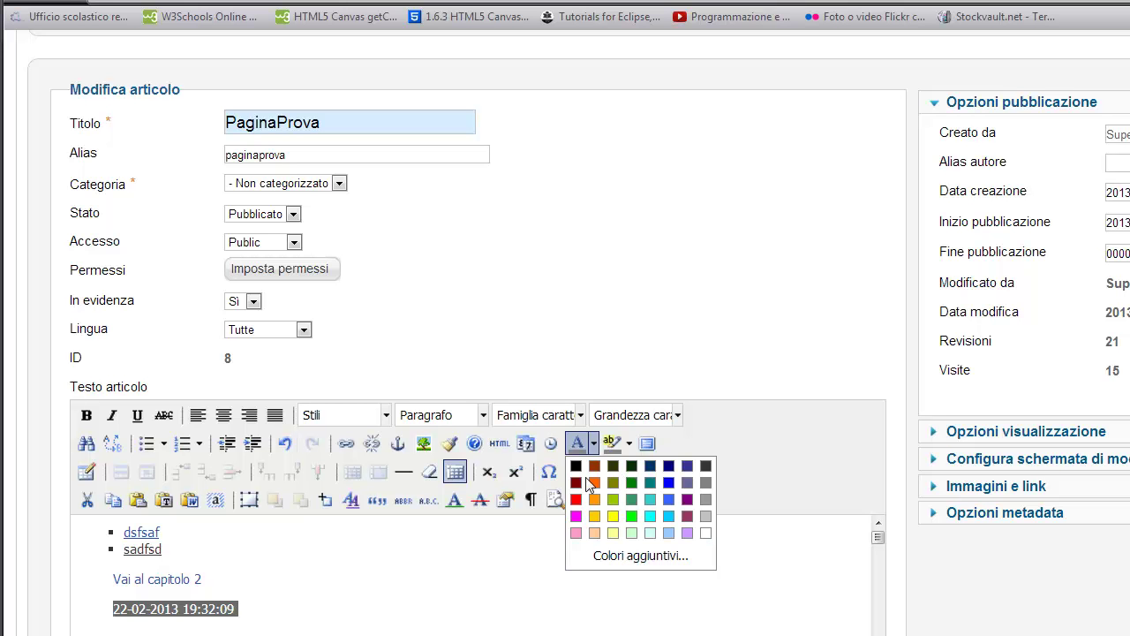
{"action": "left_click", "coordinate": [609, 515]}
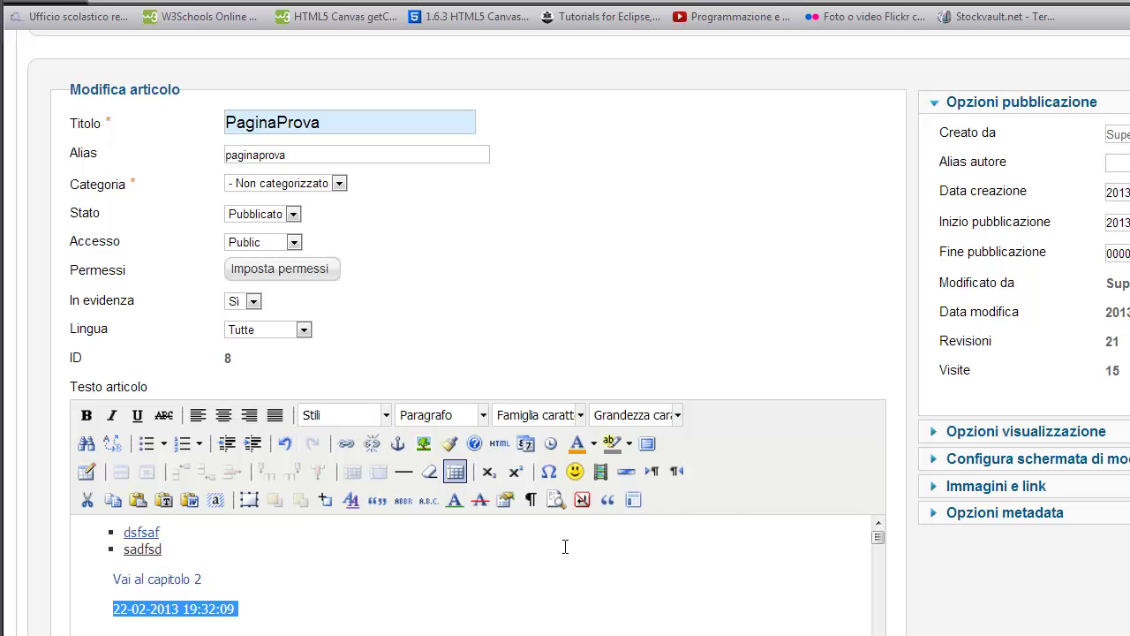
{"action": "left_click", "coordinate": [628, 446]}
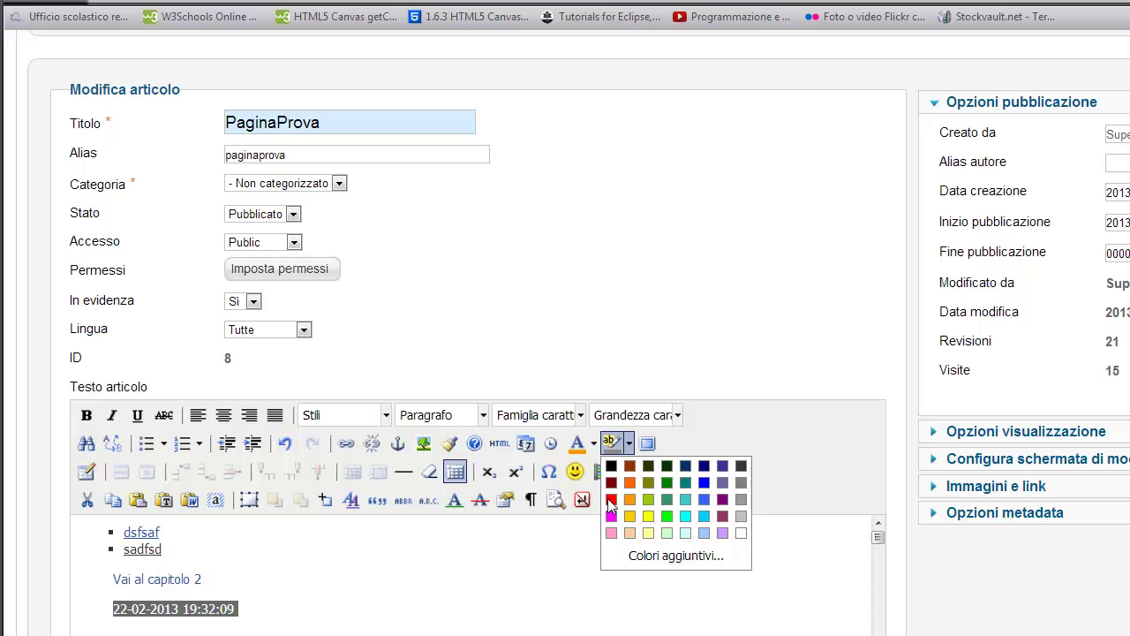
{"action": "left_click", "coordinate": [609, 499]}
{"action": "left_click", "coordinate": [548, 569]}
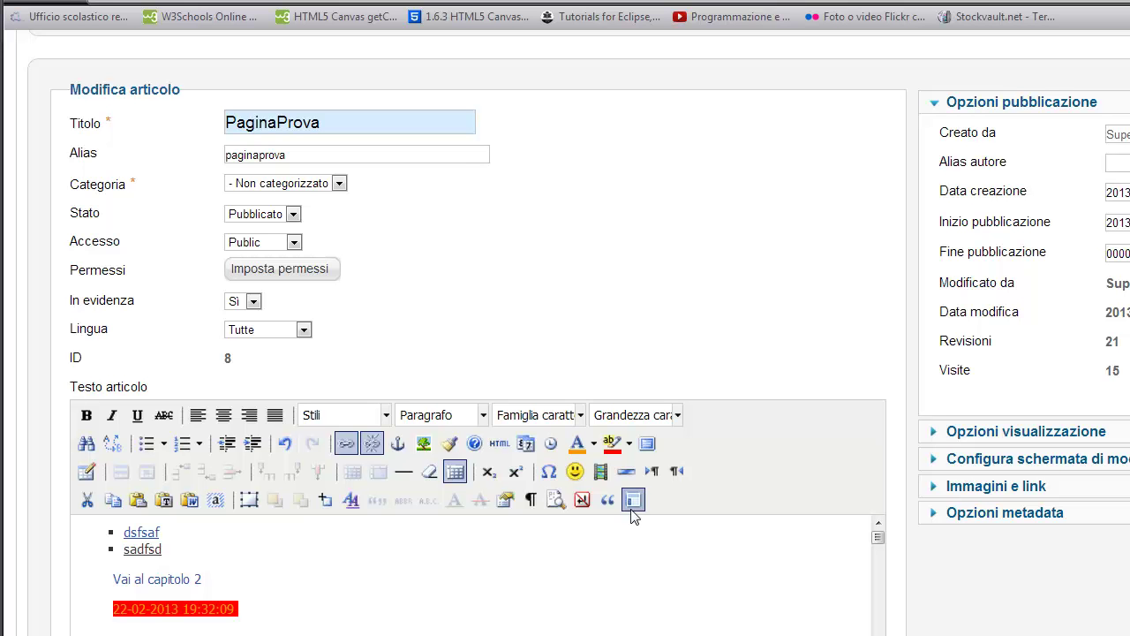
View the article in the full-screen editor and return to the normal editing view
{"action": "left_click", "coordinate": [647, 446]}
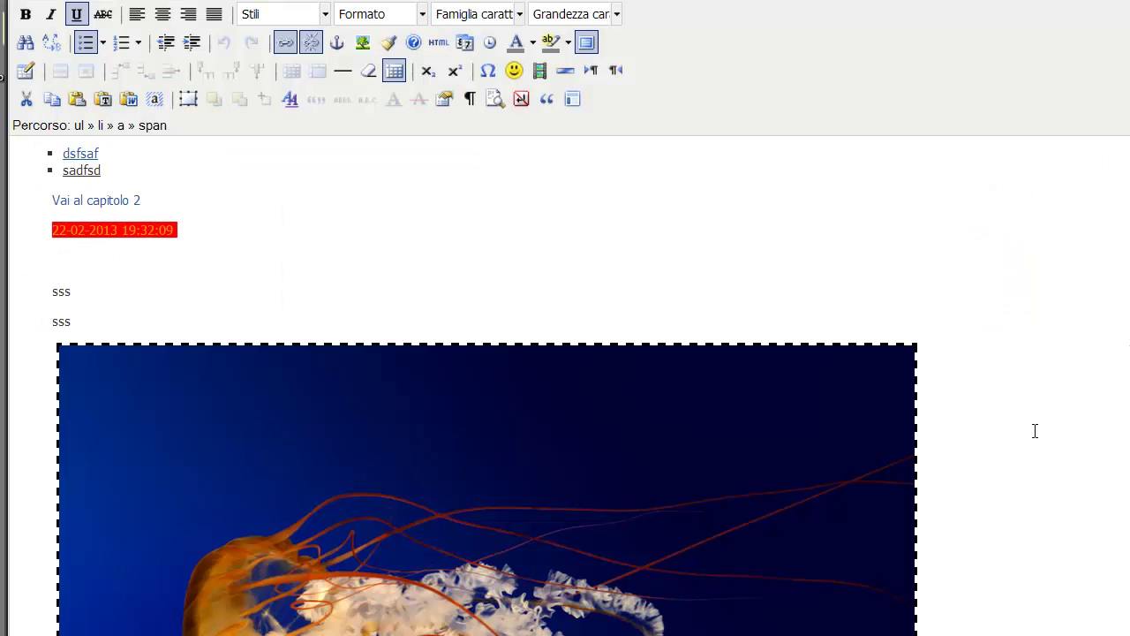
{"action": "left_click", "coordinate": [586, 44]}
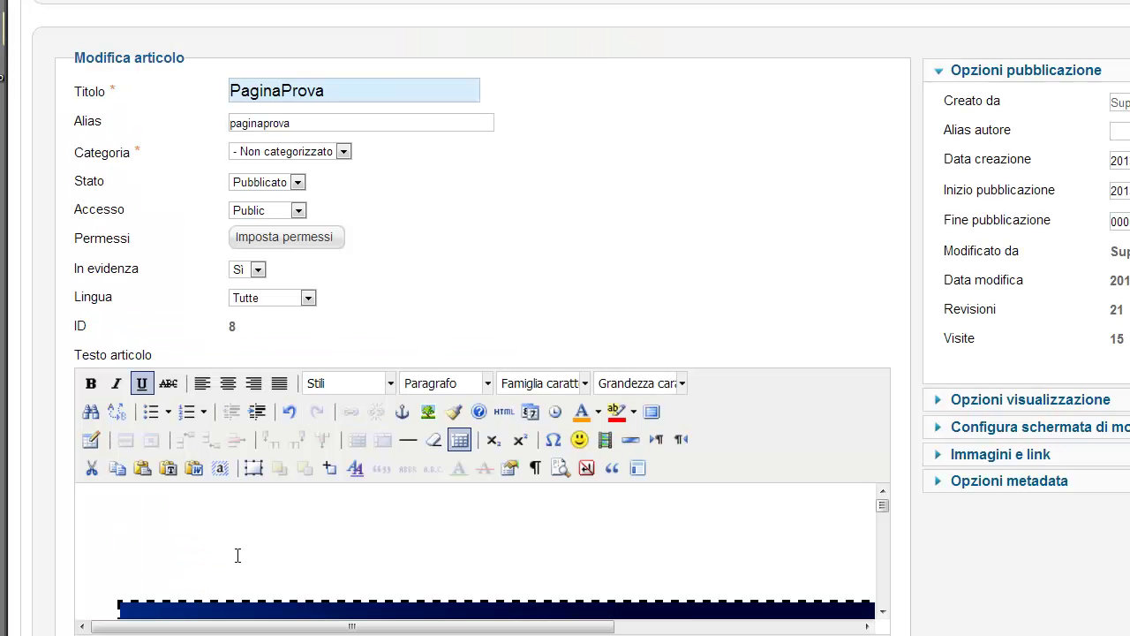
Insert a table with 4 columns, 5 rows and a border of 1 into the article text
{"action": "left_click", "coordinate": [94, 446]}
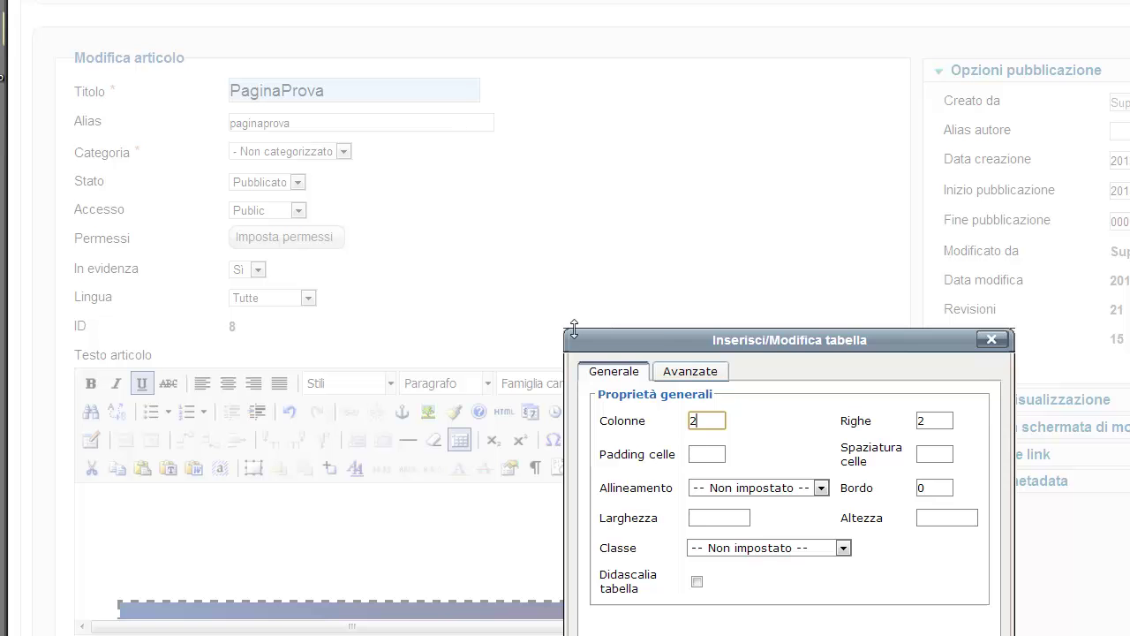
{"action": "left_click_drag", "start_coordinate": [689, 343], "coordinate": [384, 198]}
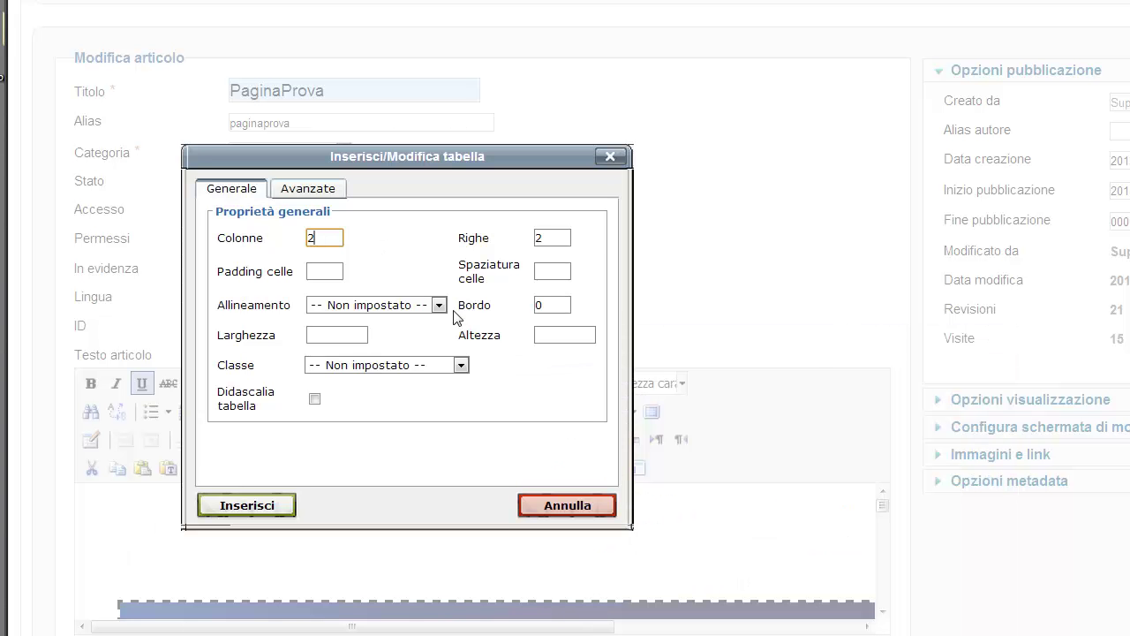
{"action": "left_click", "coordinate": [334, 273]}
{"action": "left_click", "coordinate": [556, 273]}
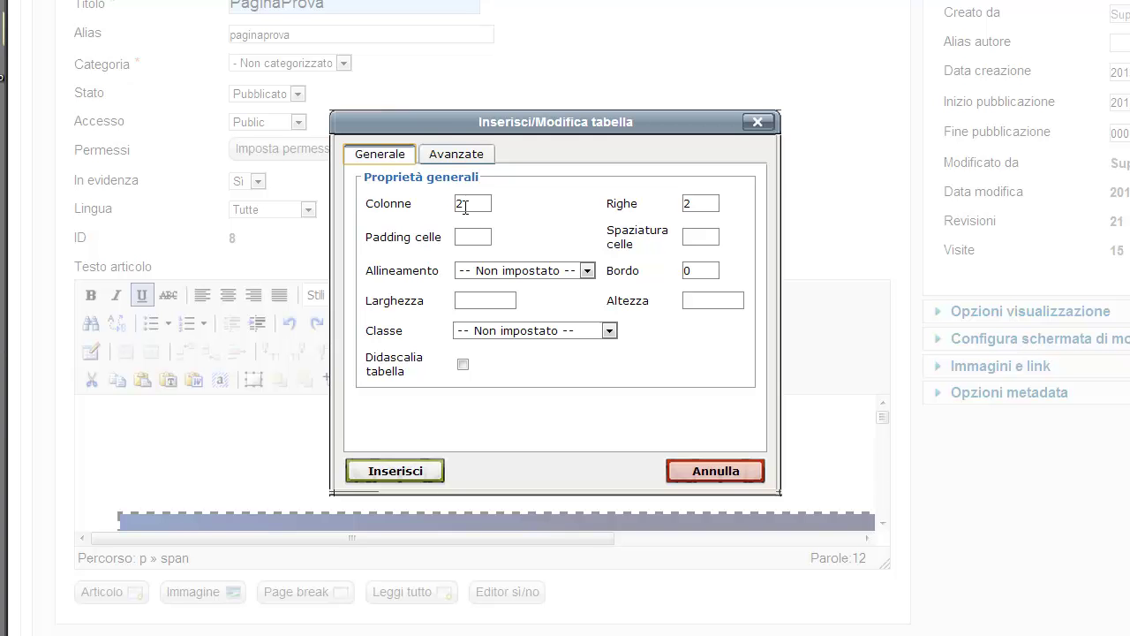
{"action": "left_click_drag", "start_coordinate": [465, 208], "coordinate": [451, 210]}
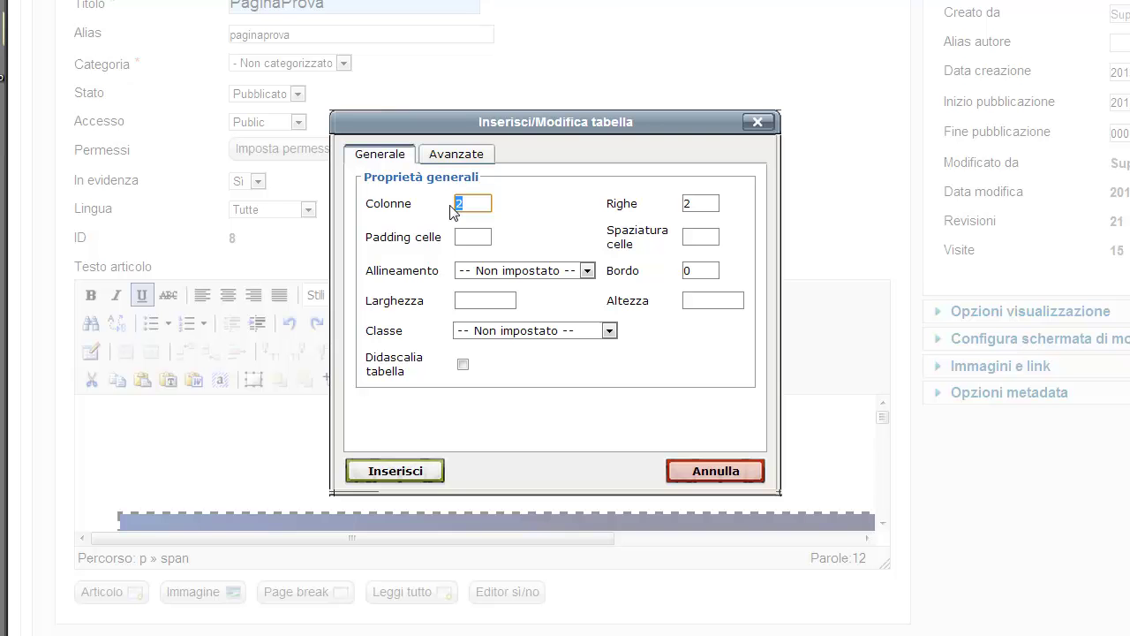
{"action": "type", "text": "4"}
{"action": "left_click_drag", "start_coordinate": [706, 208], "coordinate": [656, 212]}
{"action": "type", "text": "5"}
{"action": "double_click", "coordinate": [692, 272]}
{"action": "type", "text": "1"}
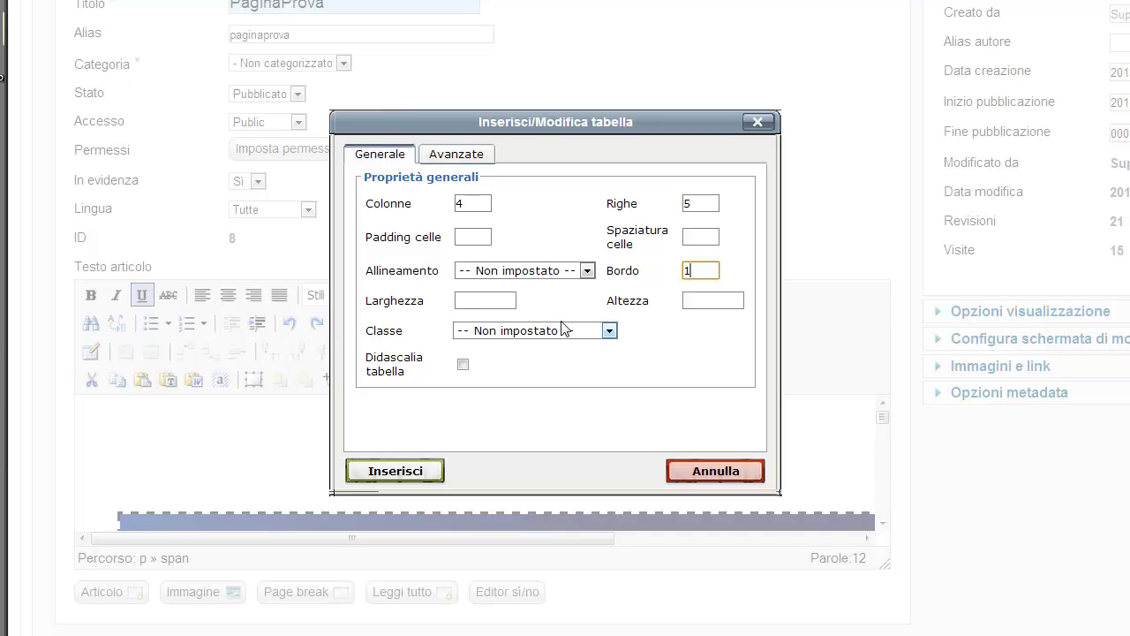
{"action": "left_click", "coordinate": [488, 299]}
{"action": "left_click", "coordinate": [425, 475]}
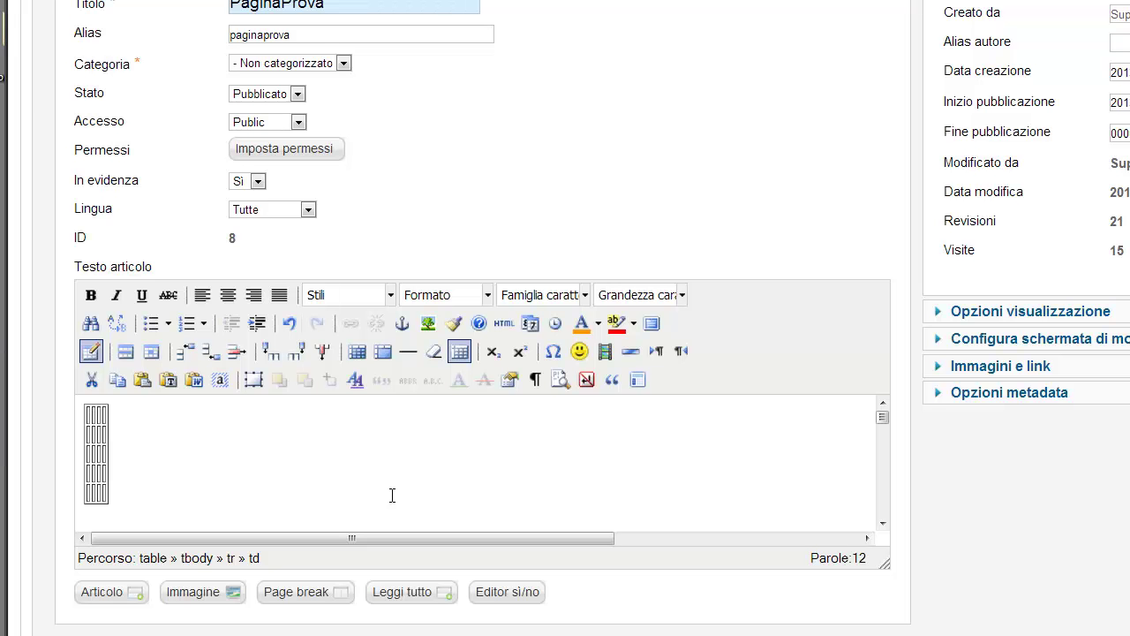
Enter the sample text SDFSFDDSF in the table's first cell and delete it again
{"action": "type", "text": "SDFSFDDSF"}
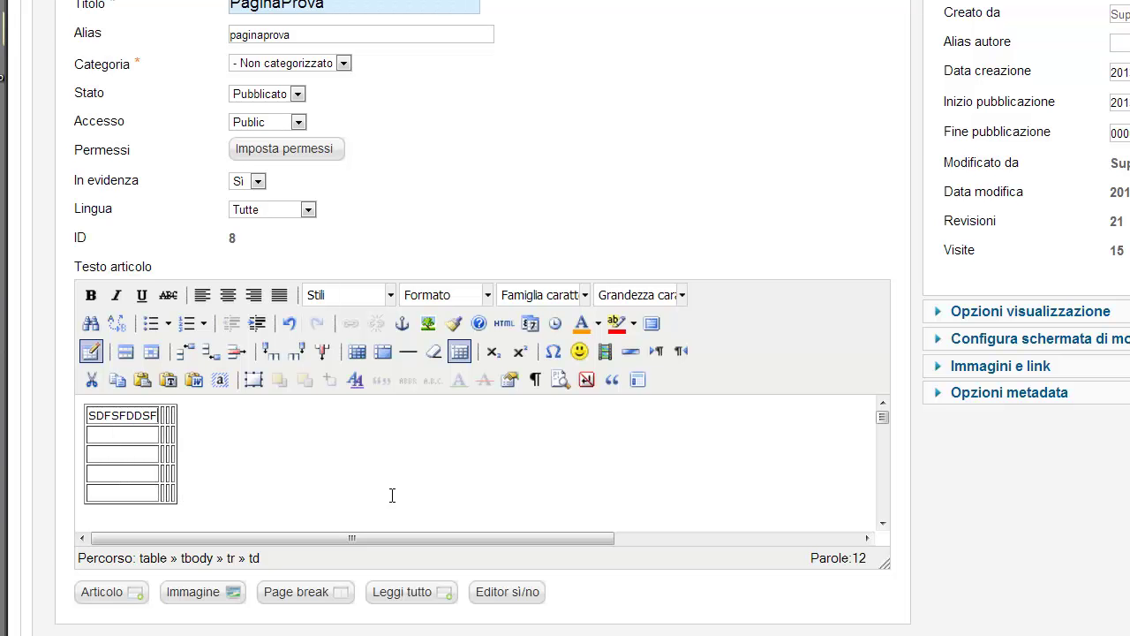
{"action": "key", "text": "BackSpace"}
{"action": "key", "text": "BackSpace"}
{"action": "key", "text": "BackSpace"}
{"action": "key", "text": "BackSpace"}
{"action": "key", "text": "BackSpace"}
{"action": "key", "text": "BackSpace"}
{"action": "key", "text": "BackSpace"}
{"action": "key", "text": "BackSpace"}
{"action": "key", "text": "BackSpace"}
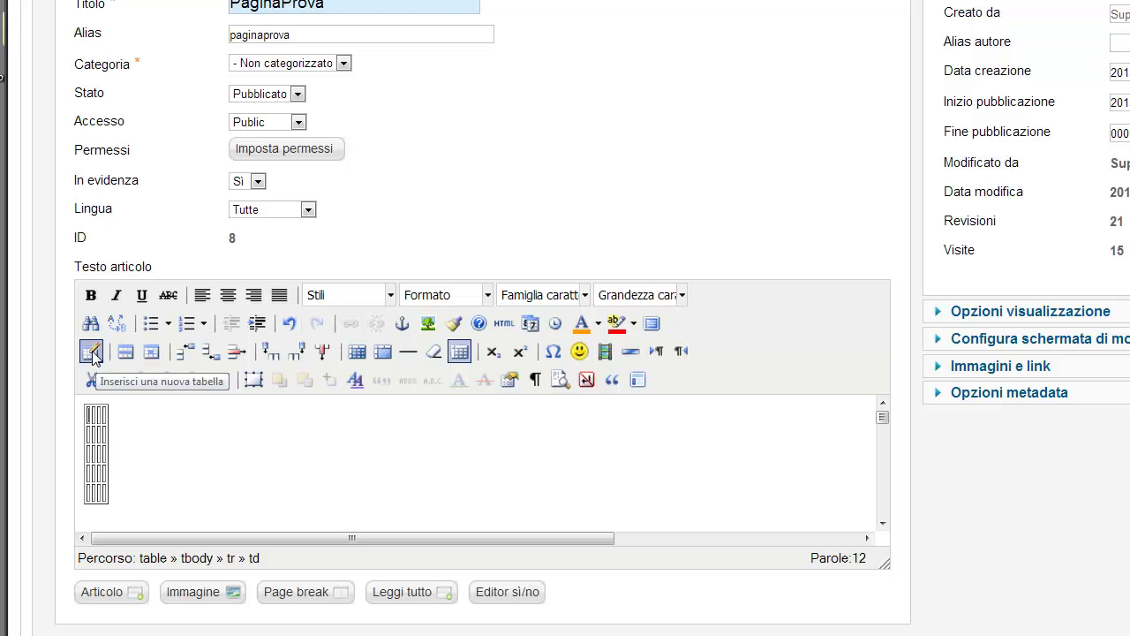
Set the table's cell padding to 10 in its table properties and update the table
{"action": "left_click", "coordinate": [97, 435]}
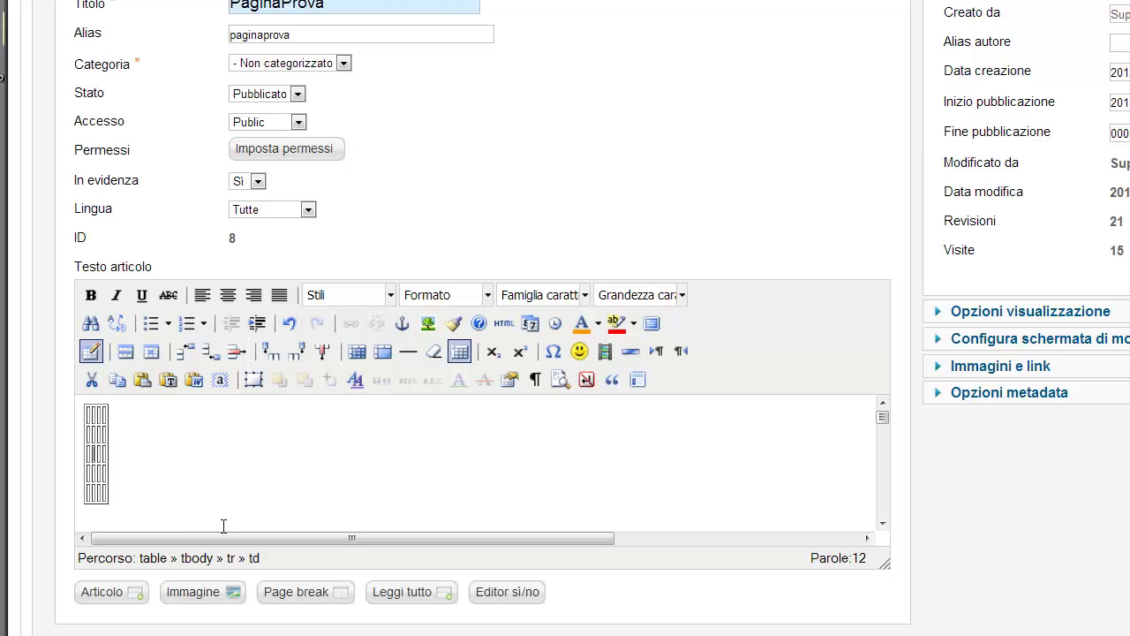
{"action": "left_click", "coordinate": [91, 352]}
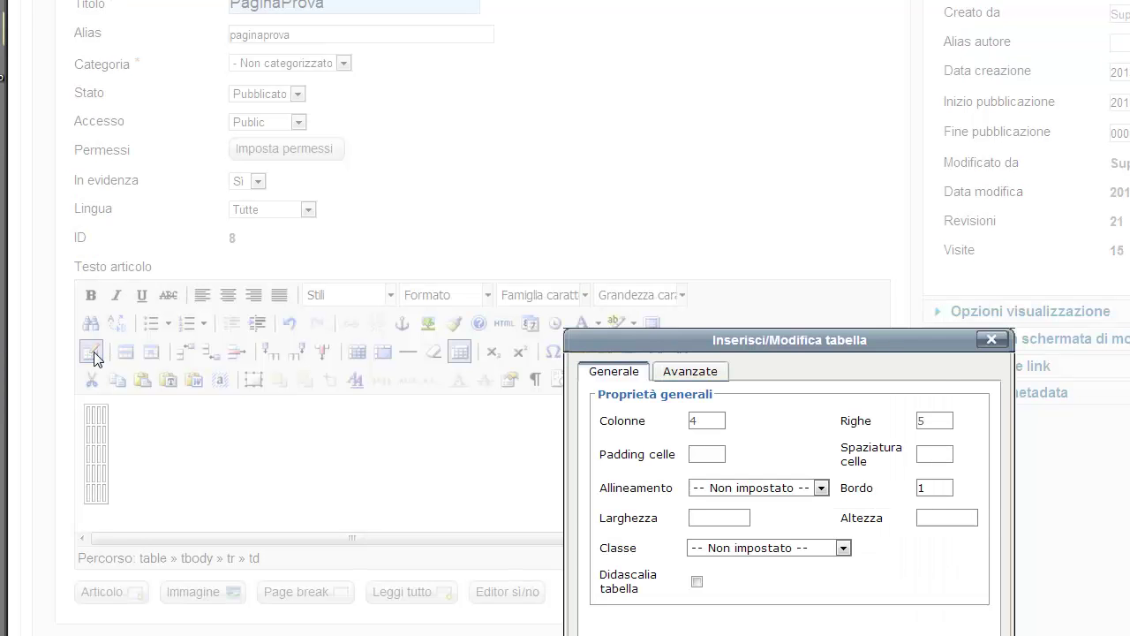
{"action": "mouse_move", "coordinate": [754, 340]}
{"action": "left_mouse_down"}
{"action": "mouse_move", "coordinate": [573, 275]}
{"action": "mouse_move", "coordinate": [538, 237]}
{"action": "left_mouse_up"}
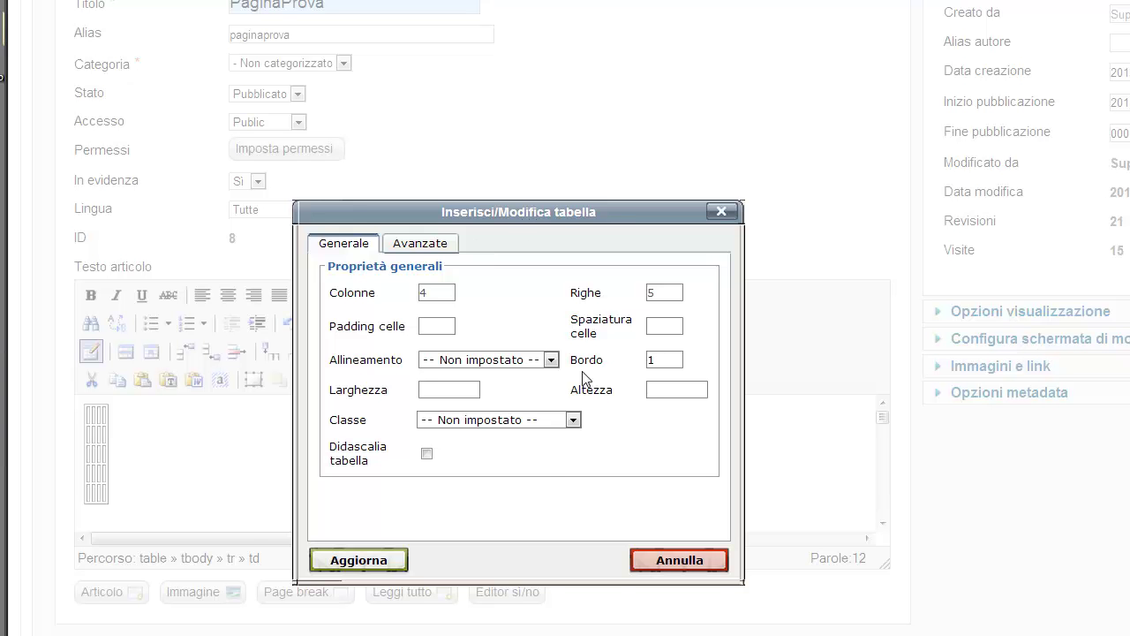
{"action": "key", "text": "Tab"}
{"action": "type", "text": "10"}
{"action": "left_click", "coordinate": [358, 560]}
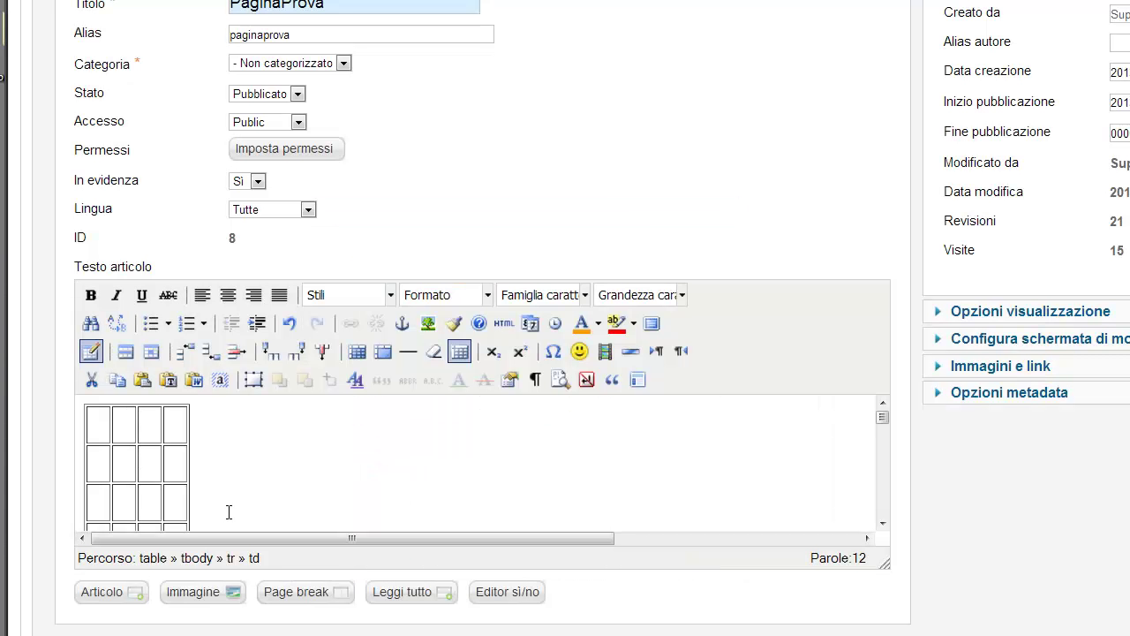
Enter AAAAAA in the table cell in the third row, second column
{"action": "type", "text": "AAAAAA"}
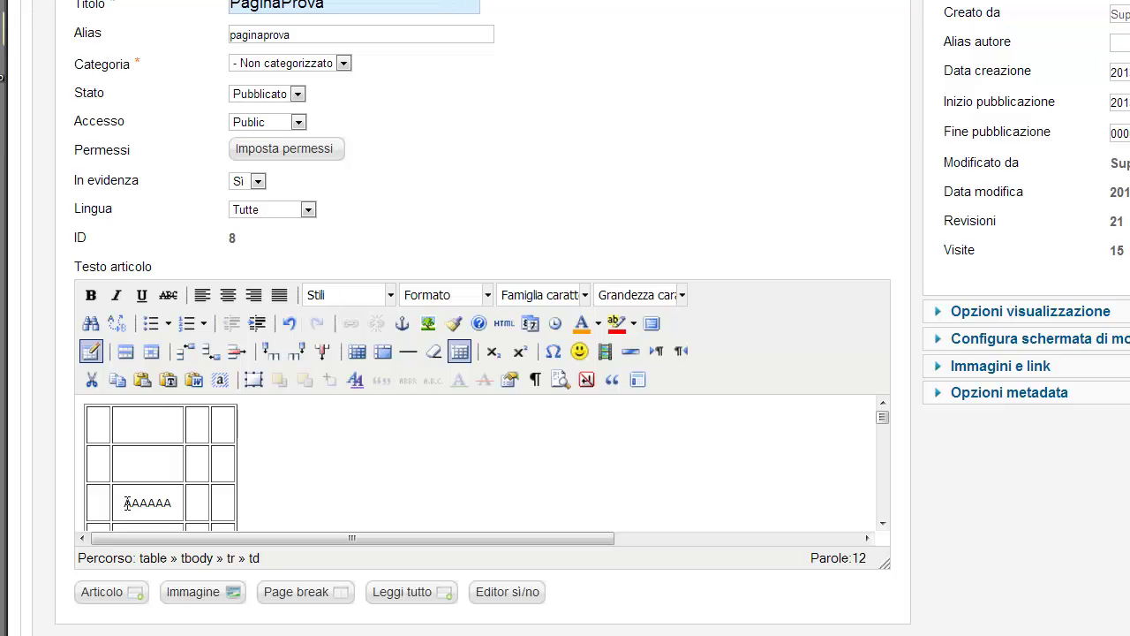
{"action": "left_click_drag", "start_coordinate": [124, 503], "coordinate": [112, 508]}
{"action": "left_click", "coordinate": [112, 508]}
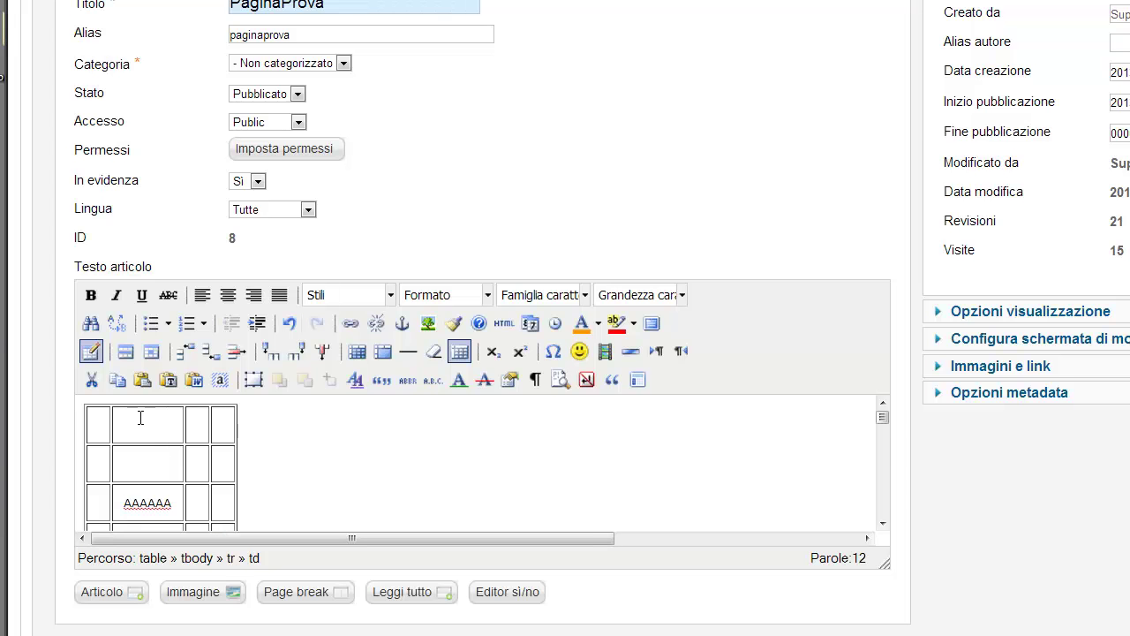
Set the table's cell padding to 30 in its table properties and apply the update
{"action": "left_click", "coordinate": [91, 351]}
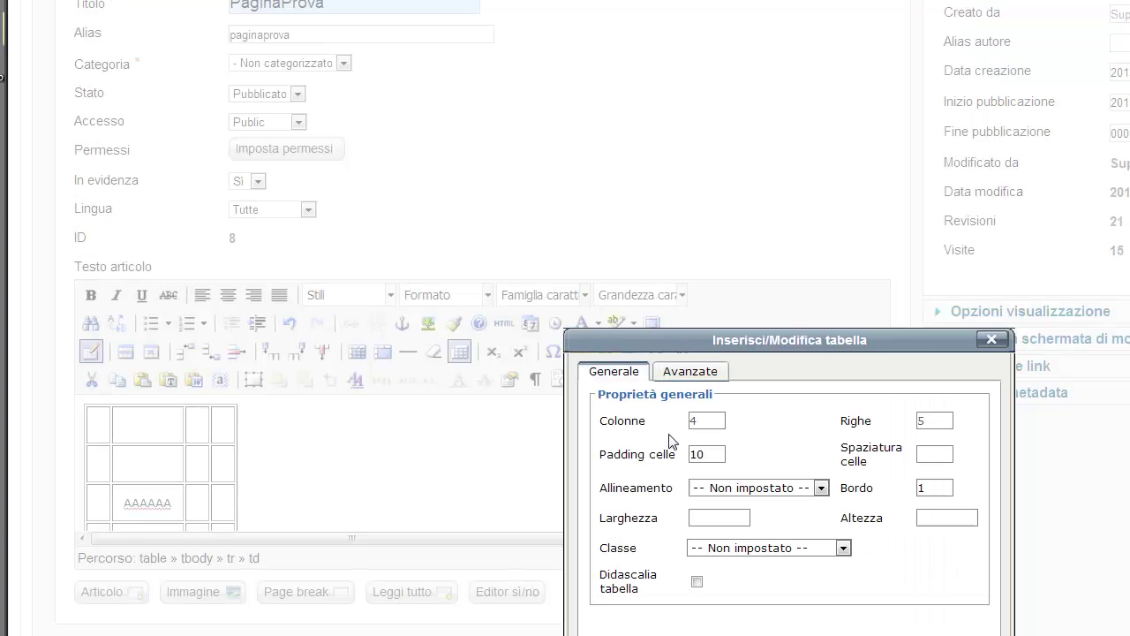
{"action": "left_click_drag", "start_coordinate": [709, 454], "coordinate": [691, 458]}
{"action": "type", "text": "30"}
{"action": "key", "text": "Return"}
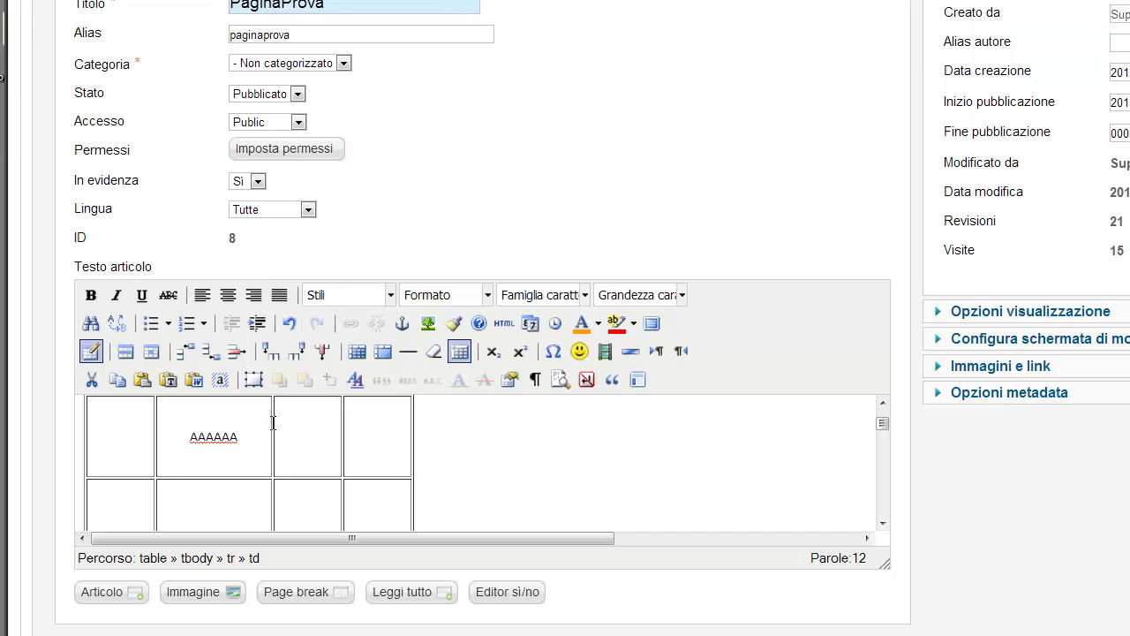
Set the table's cell spacing to 20 in its table properties and apply the update
{"action": "left_click", "coordinate": [90, 352]}
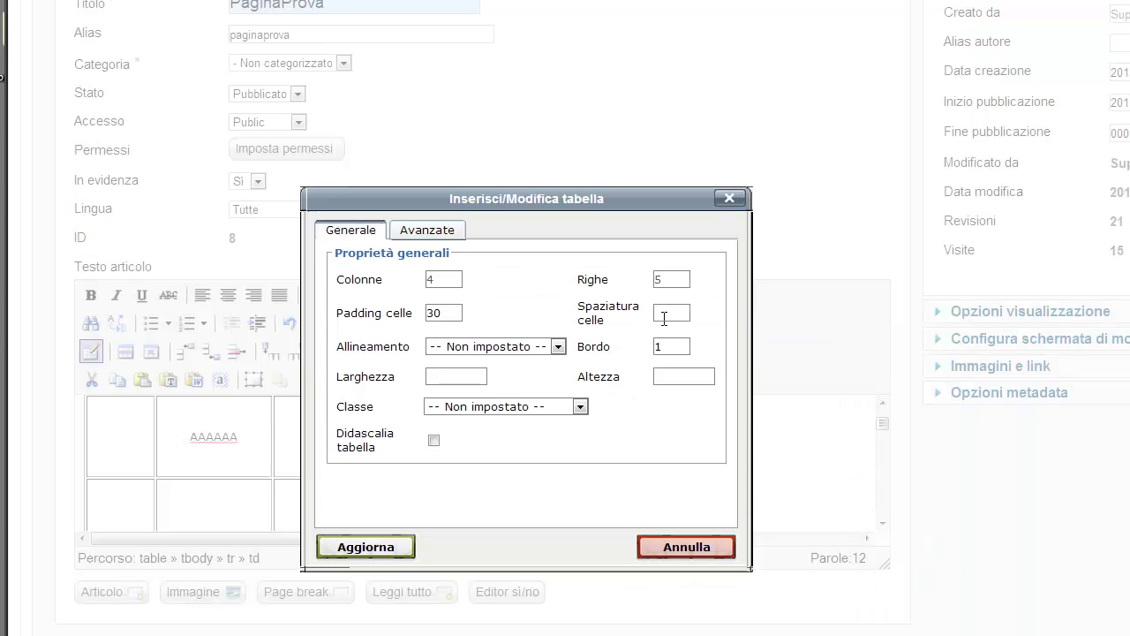
{"action": "left_click", "coordinate": [679, 321]}
{"action": "type", "text": "20"}
{"action": "left_click", "coordinate": [368, 548]}
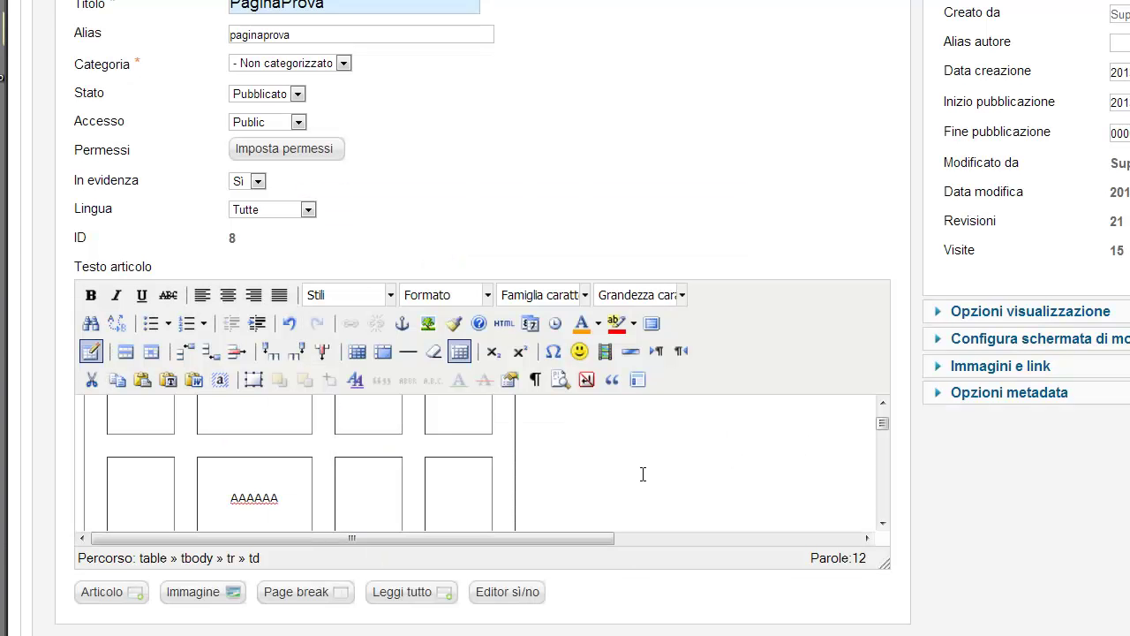
{"action": "scroll", "coordinate": [643, 470], "scroll_direction": "down", "scroll_amount": 3}
{"action": "scroll", "coordinate": [643, 467], "scroll_direction": "up", "scroll_amount": 1}
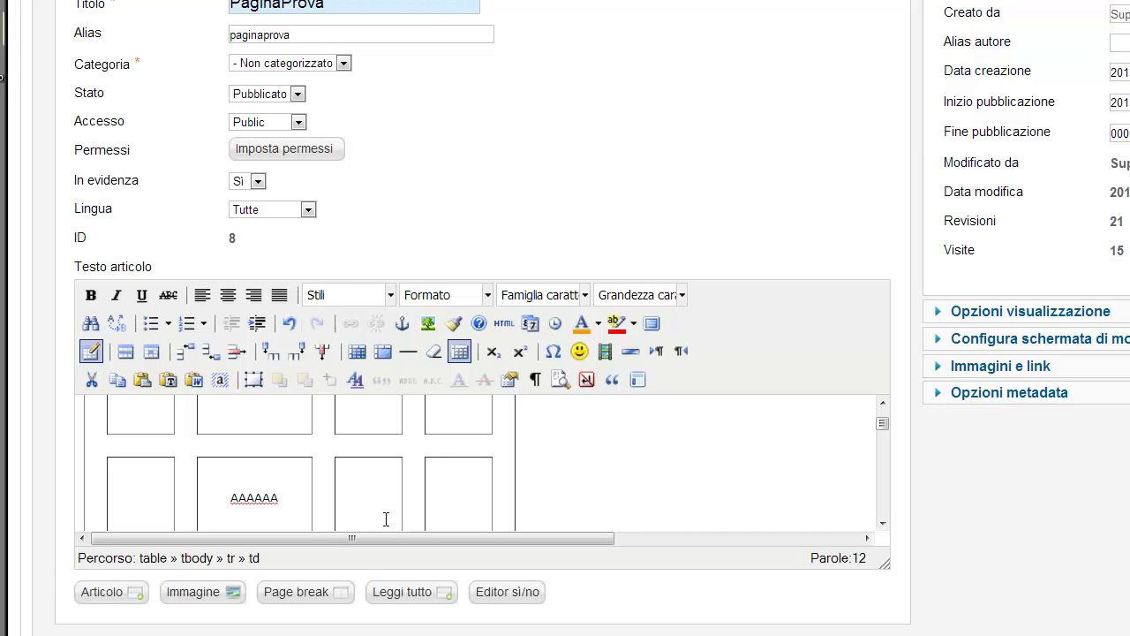
Review the table's general properties without changing them and examine its cellspacing and cellpadding attributes in the HTML source
{"action": "left_click", "coordinate": [294, 496]}
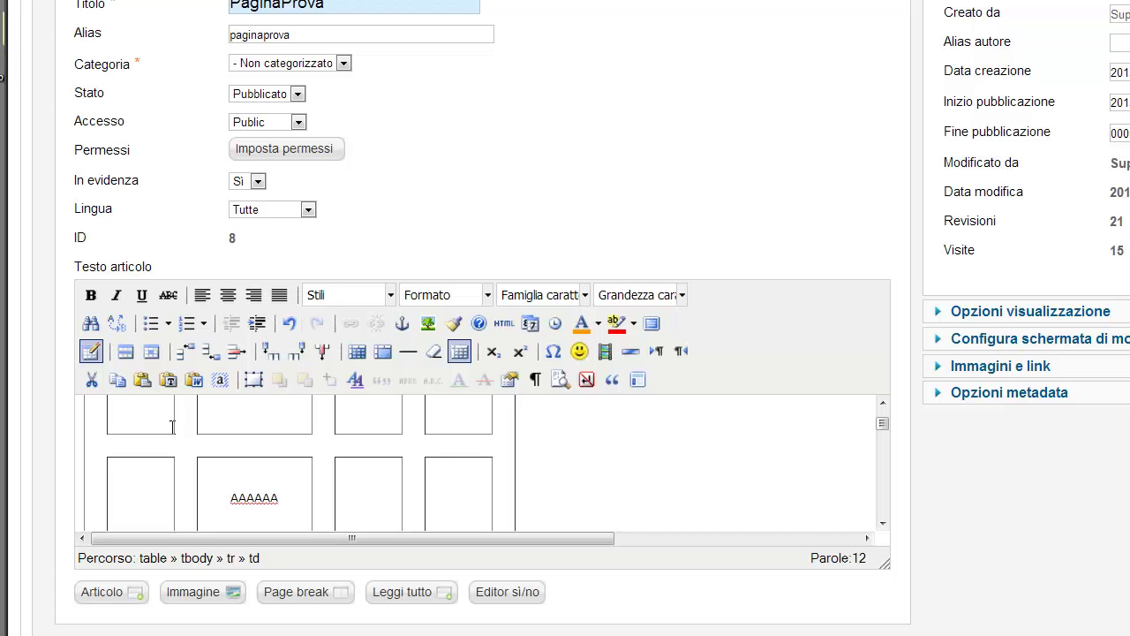
{"action": "left_click", "coordinate": [92, 351]}
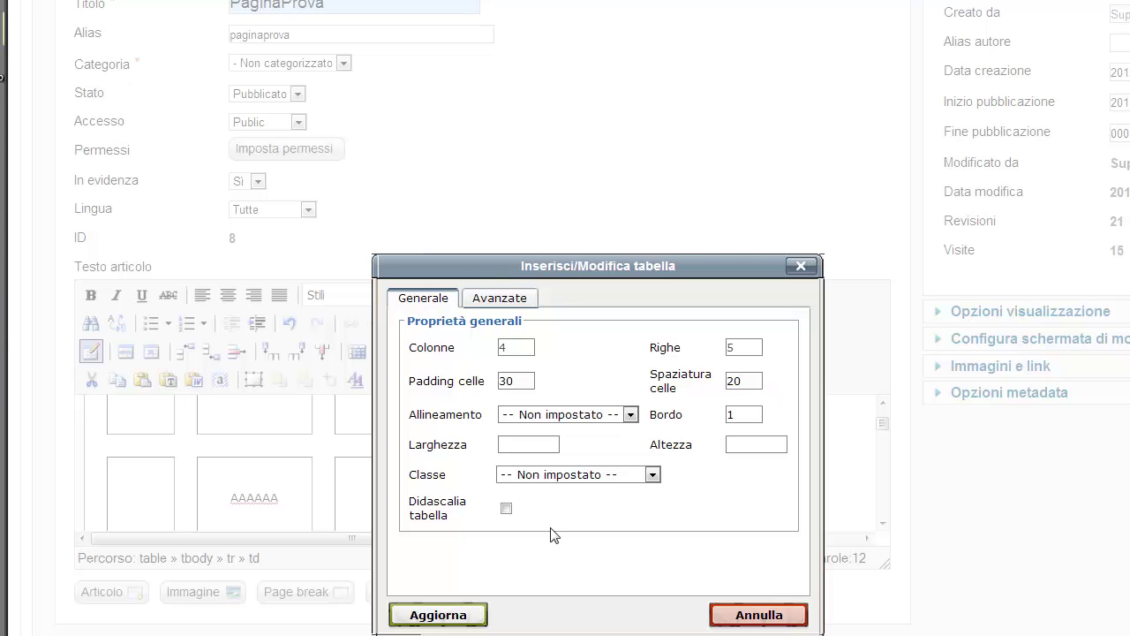
{"action": "left_click", "coordinate": [753, 615]}
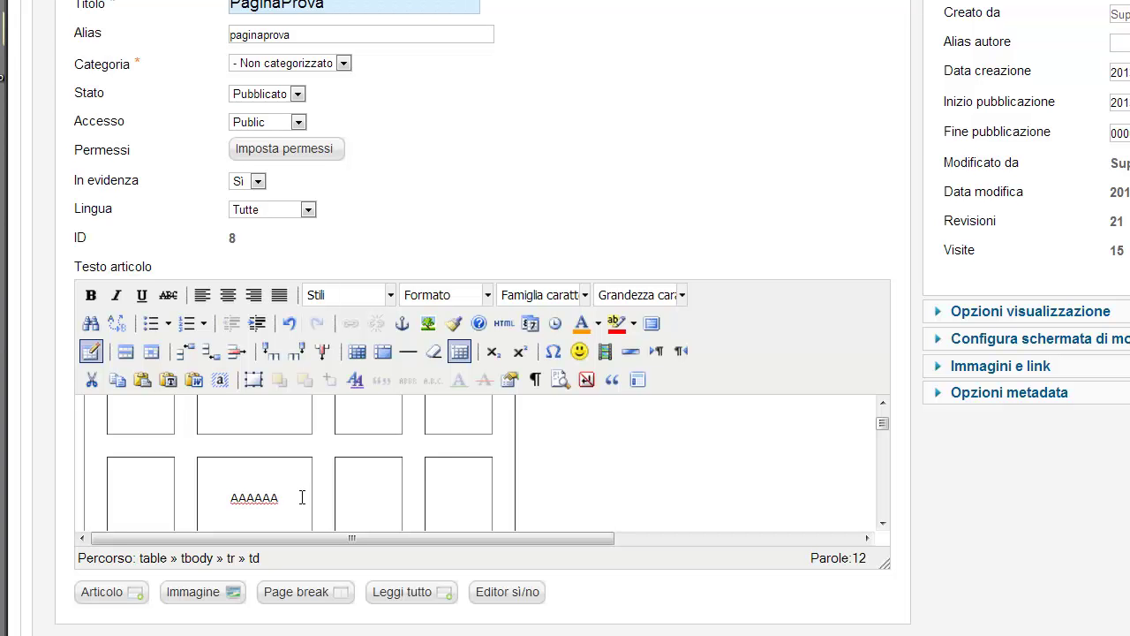
{"action": "left_click", "coordinate": [501, 325]}
{"action": "left_click_drag", "start_coordinate": [663, 208], "coordinate": [553, 147]}
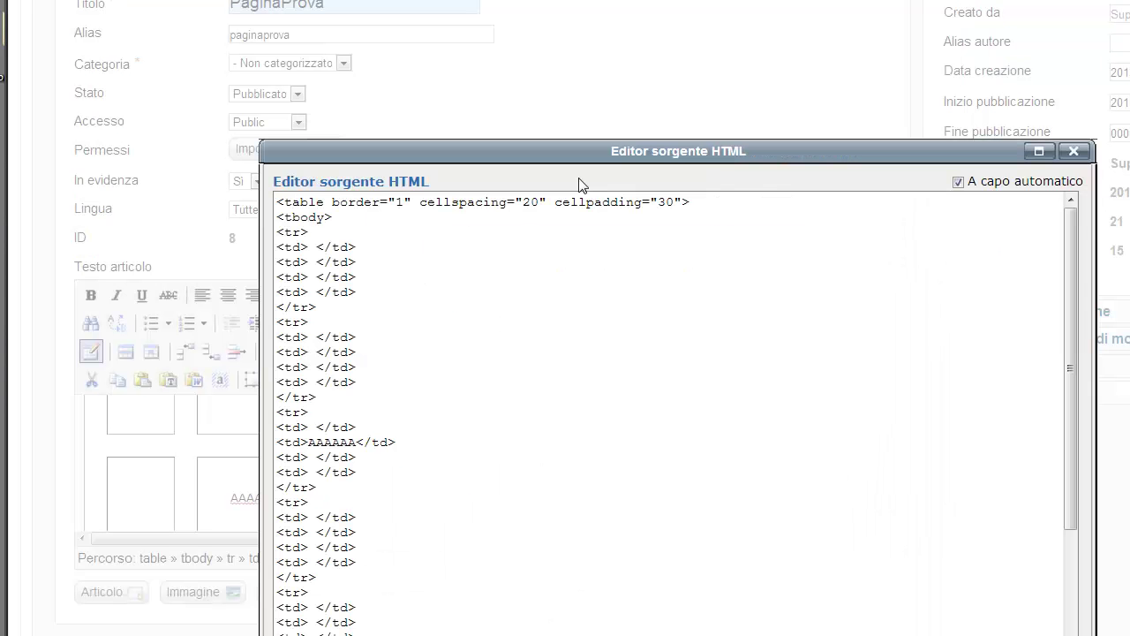
{"action": "left_click_drag", "start_coordinate": [421, 203], "coordinate": [682, 203]}
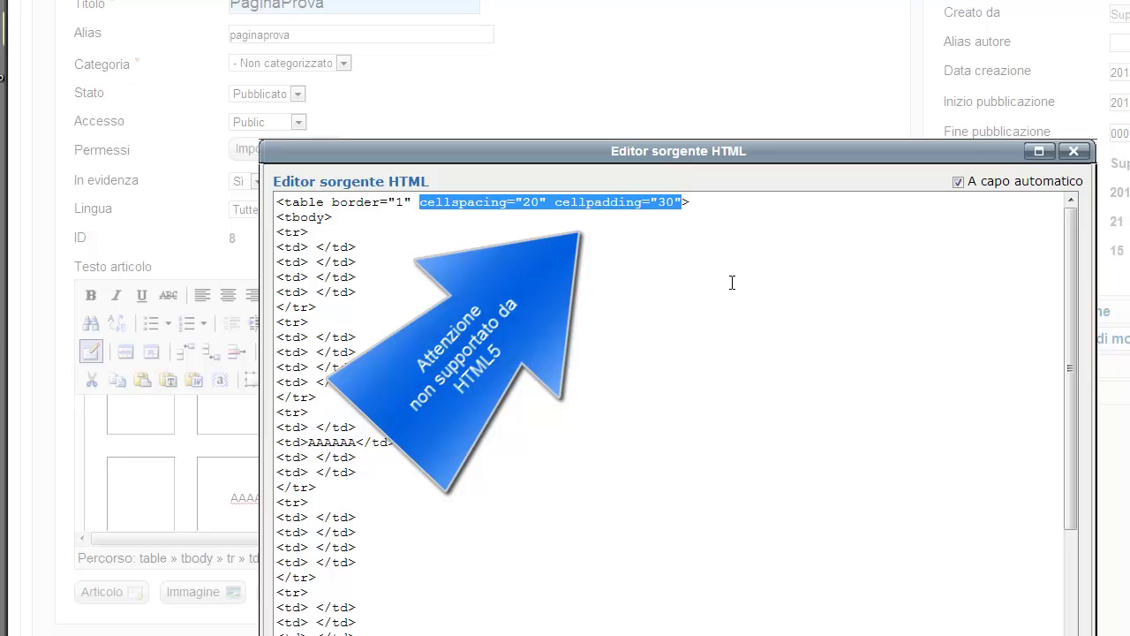
{"action": "left_click", "coordinate": [1075, 152]}
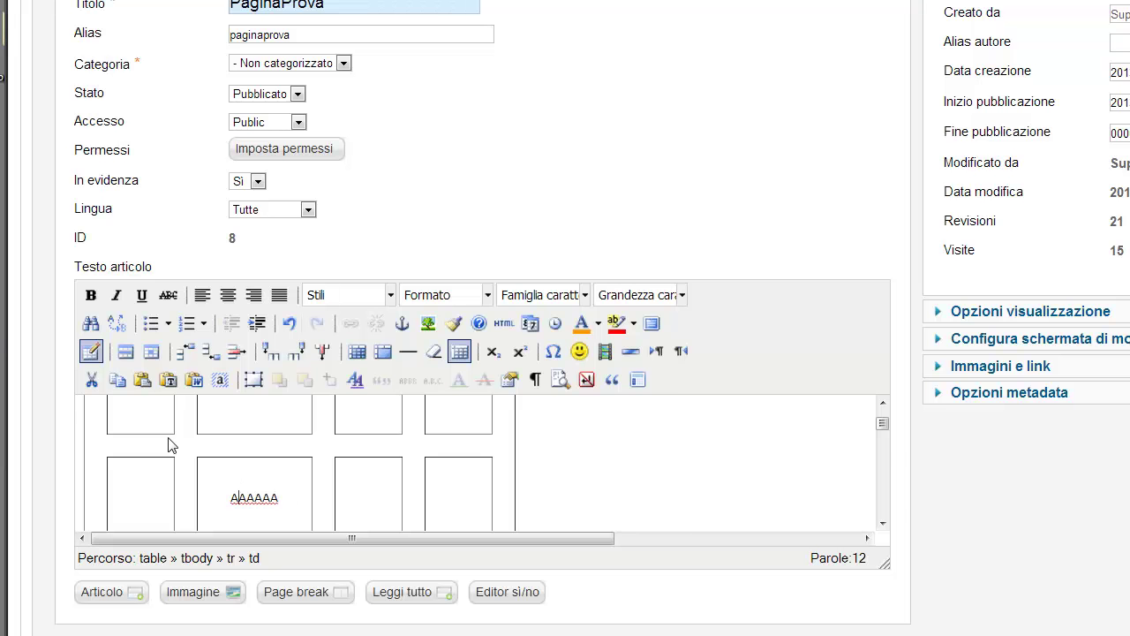
Open the table's properties and examine the Stile field among the advanced settings
{"action": "left_click", "coordinate": [91, 350]}
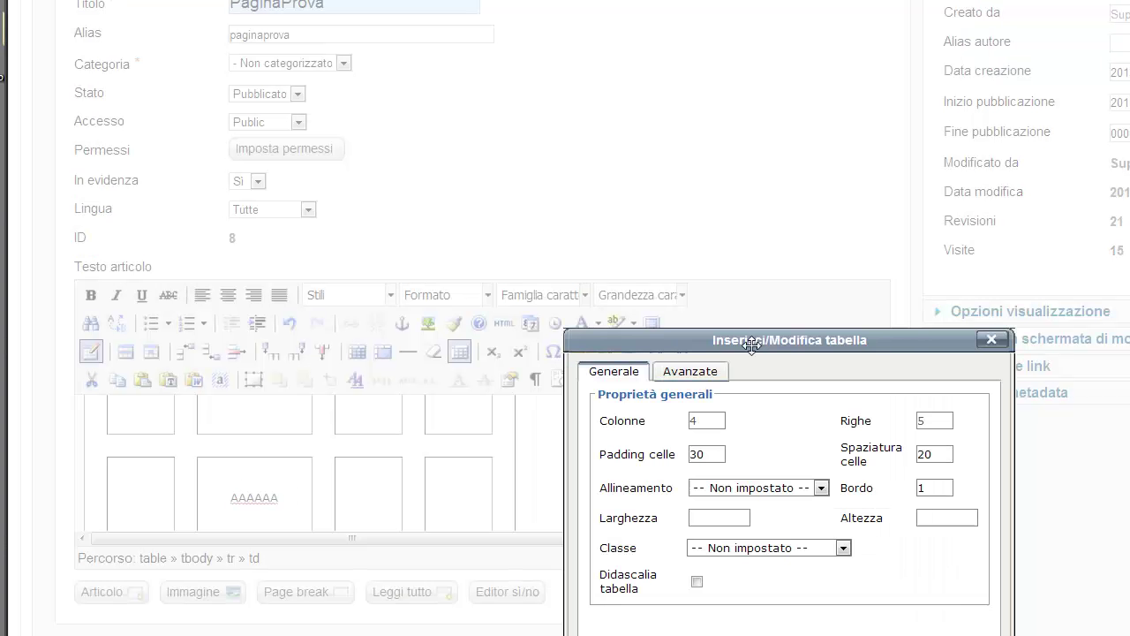
{"action": "left_click_drag", "start_coordinate": [737, 340], "coordinate": [381, 189]}
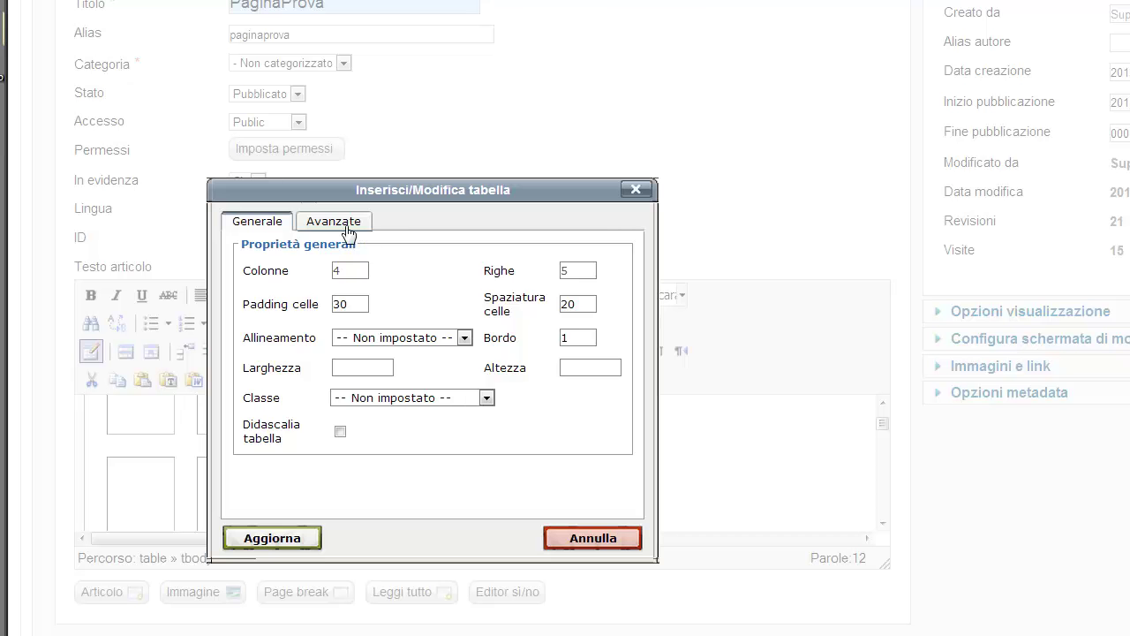
{"action": "left_click", "coordinate": [345, 225]}
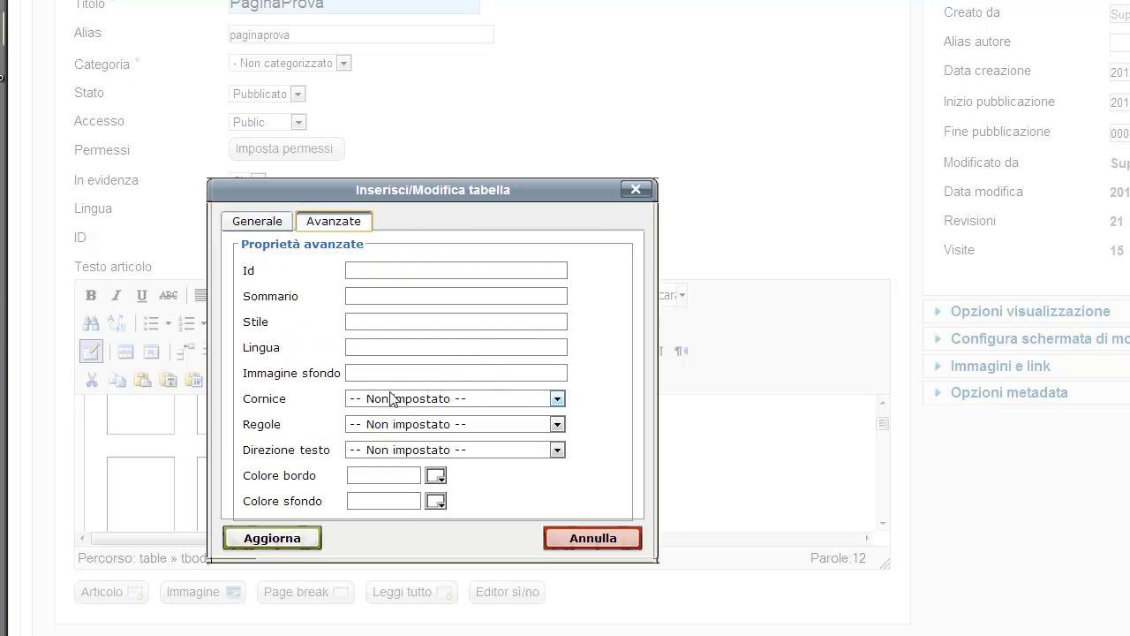
{"action": "left_click", "coordinate": [369, 323]}
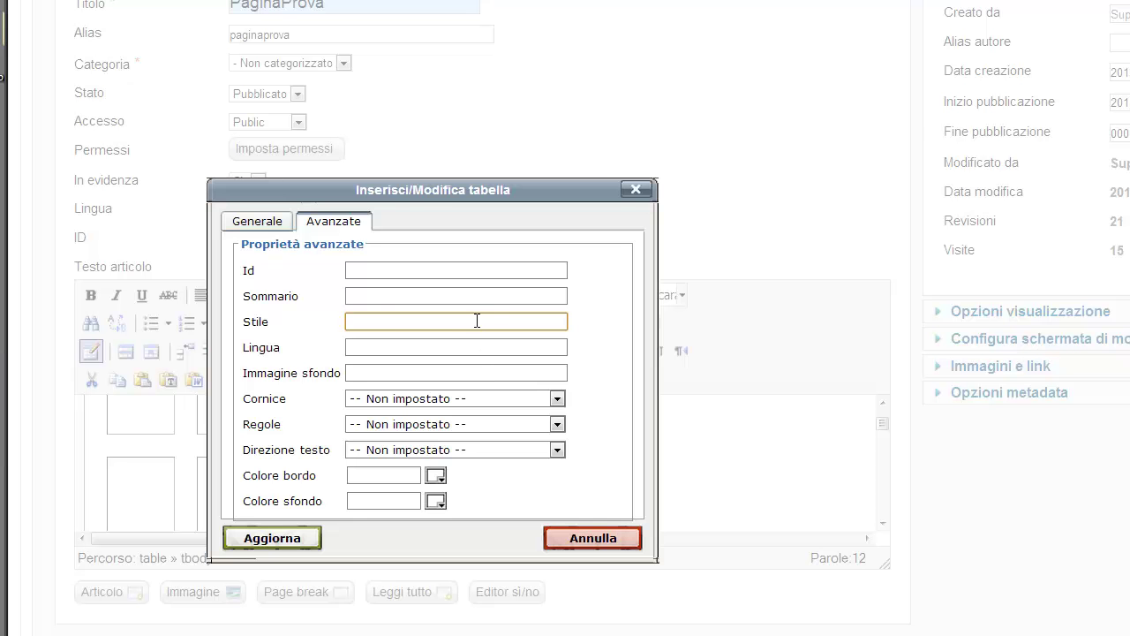
Try to update the table with a cell padding of 3px in its general properties
{"action": "left_click", "coordinate": [259, 221]}
{"action": "double_click", "coordinate": [361, 305]}
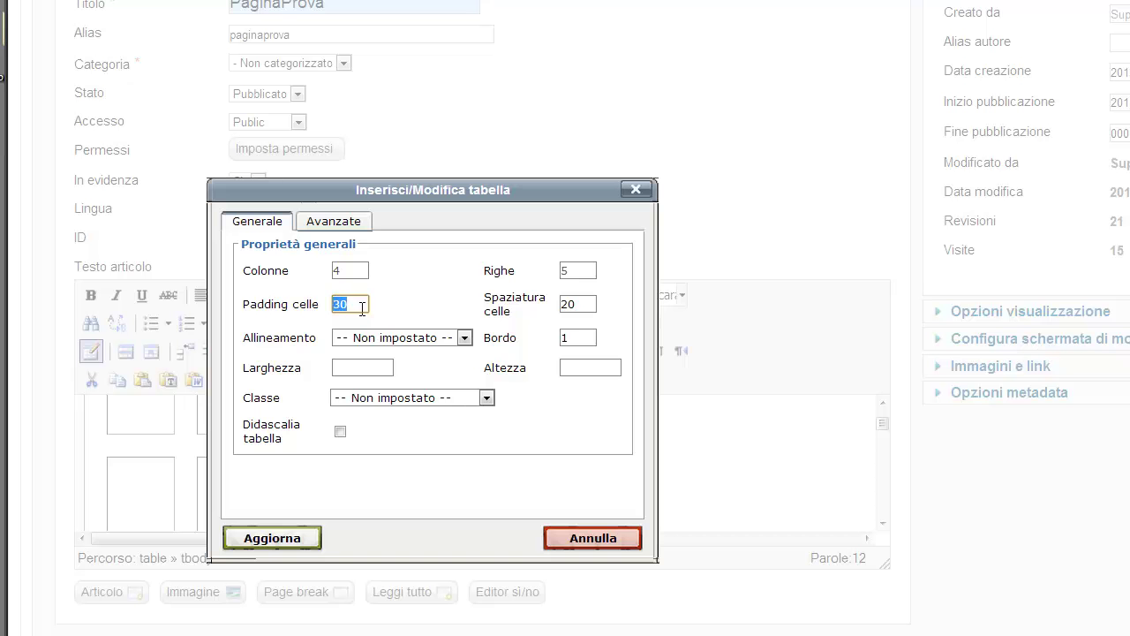
{"action": "left_click", "coordinate": [362, 308]}
{"action": "type", "text": "p"}
{"action": "key", "text": "BackSpace"}
{"action": "key", "text": "BackSpace"}
{"action": "type", "text": "px"}
{"action": "left_click", "coordinate": [306, 537]}
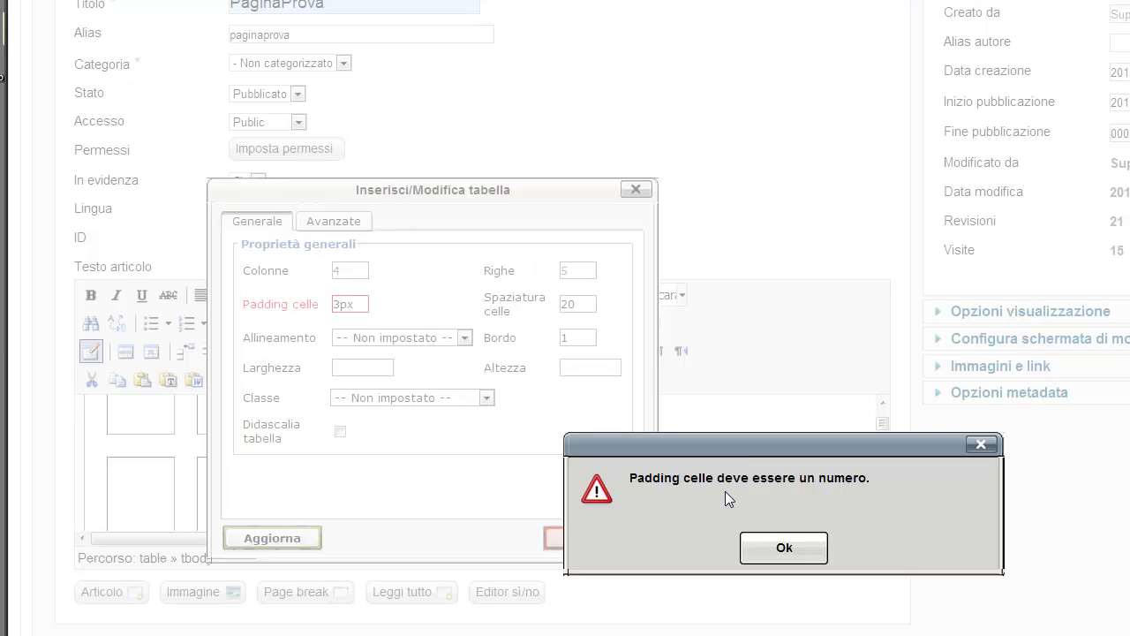
{"action": "left_click", "coordinate": [782, 549]}
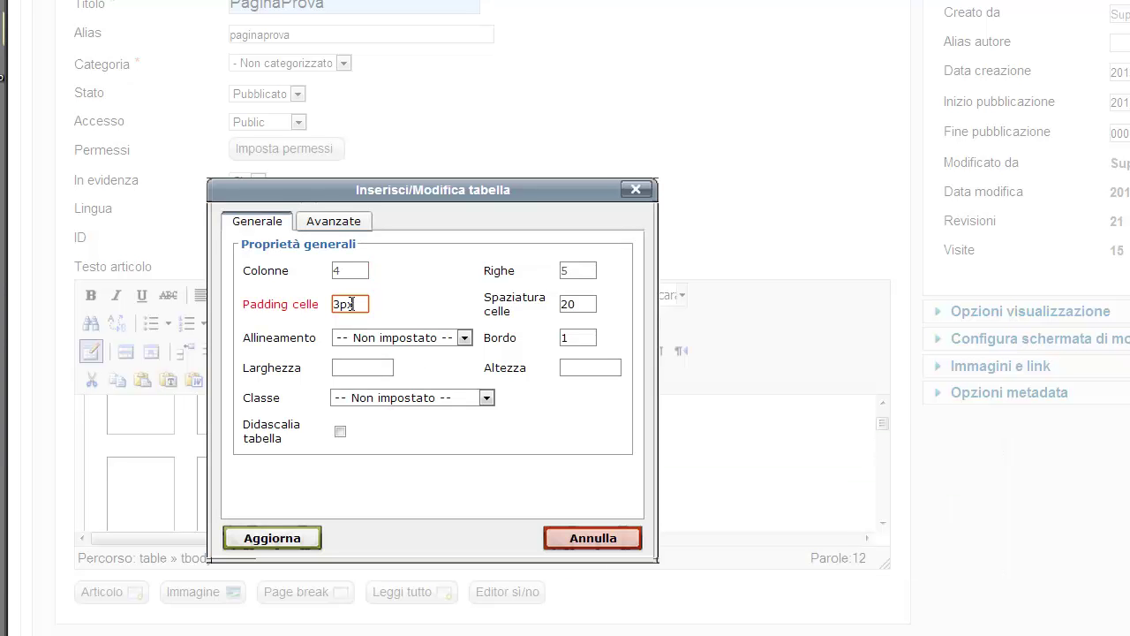
Set the table's cell padding to 5, cell spacing to 3 and alignment to A destra, and update the table
{"action": "double_click", "coordinate": [339, 303]}
{"action": "type", "text": "5"}
{"action": "double_click", "coordinate": [565, 305]}
{"action": "type", "text": "3"}
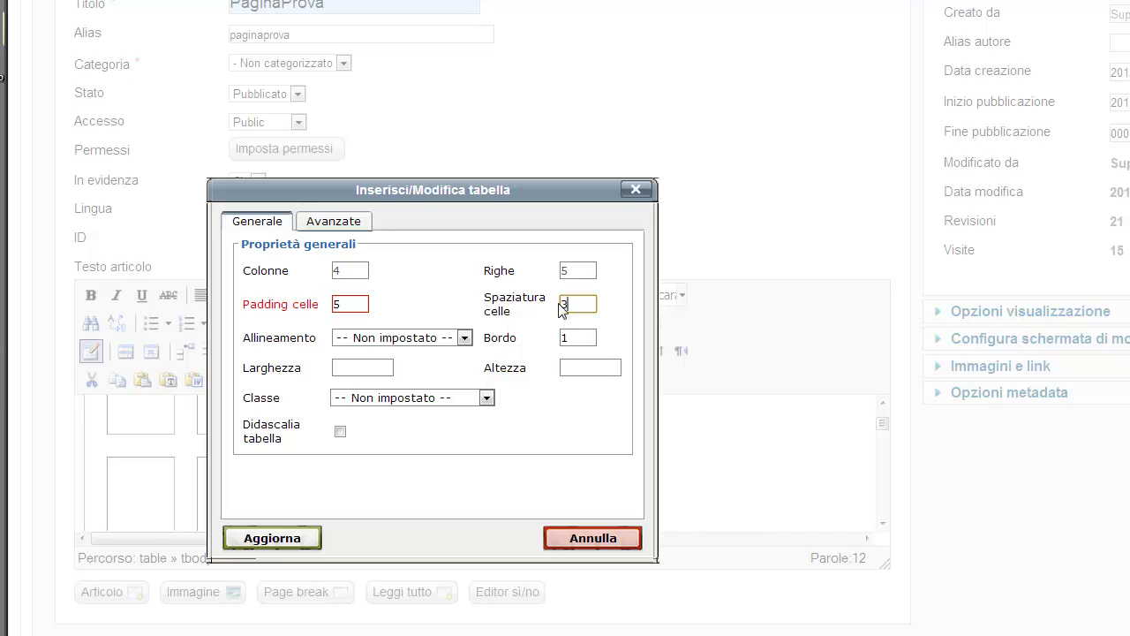
{"action": "left_click", "coordinate": [450, 341]}
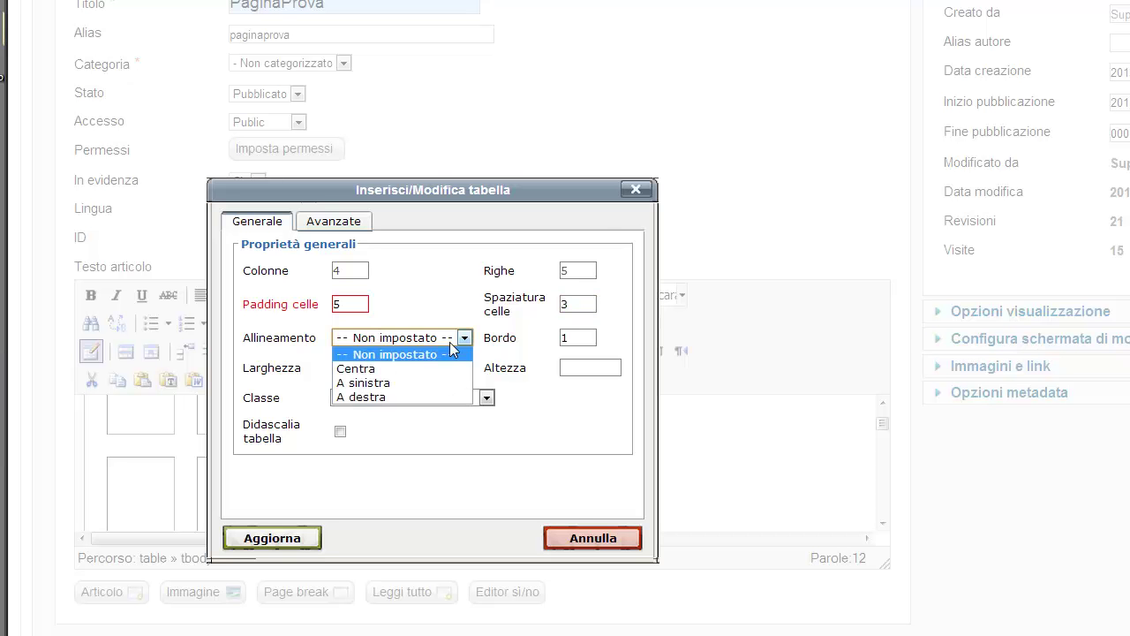
{"action": "left_click", "coordinate": [429, 397]}
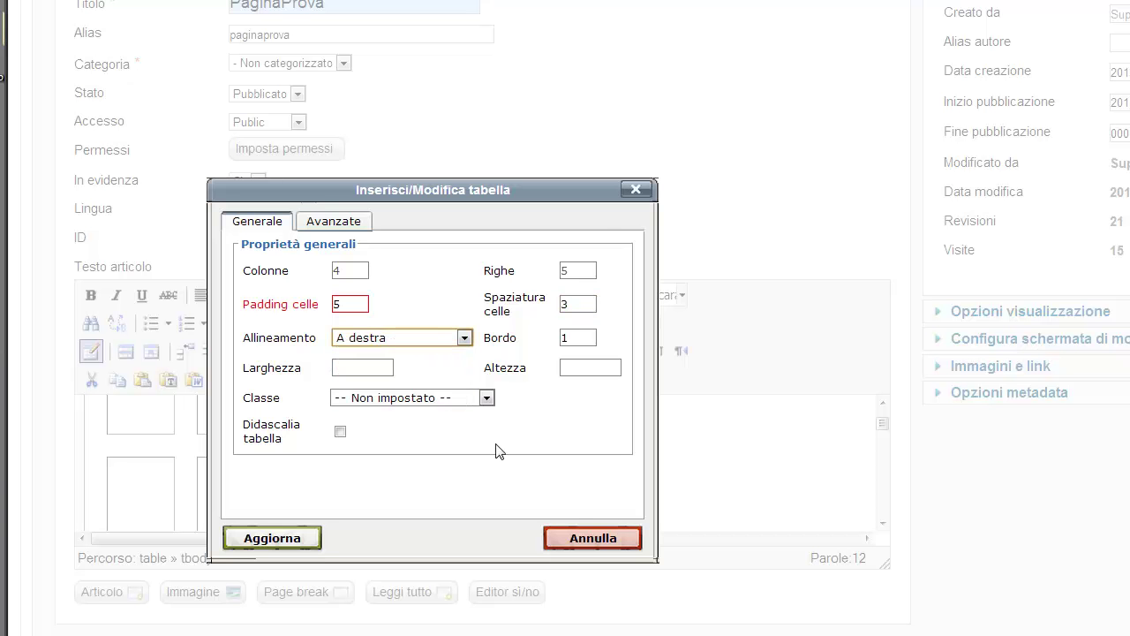
{"action": "left_click", "coordinate": [269, 538]}
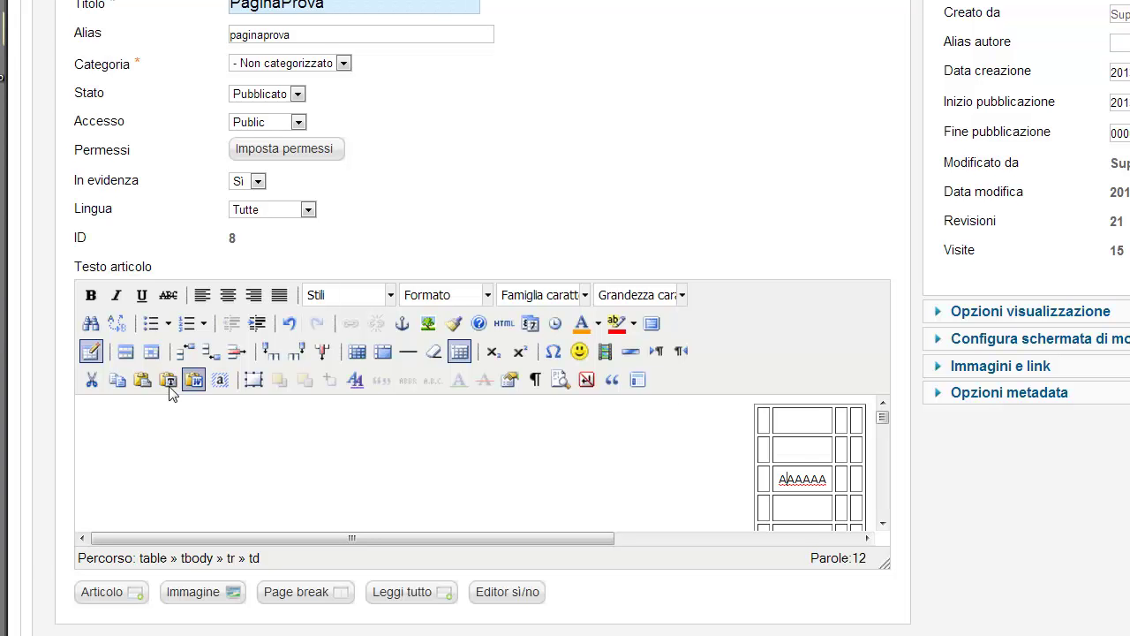
Change the table's alignment to Centra in its properties and apply the update
{"action": "left_click", "coordinate": [95, 356]}
{"action": "left_click", "coordinate": [710, 487]}
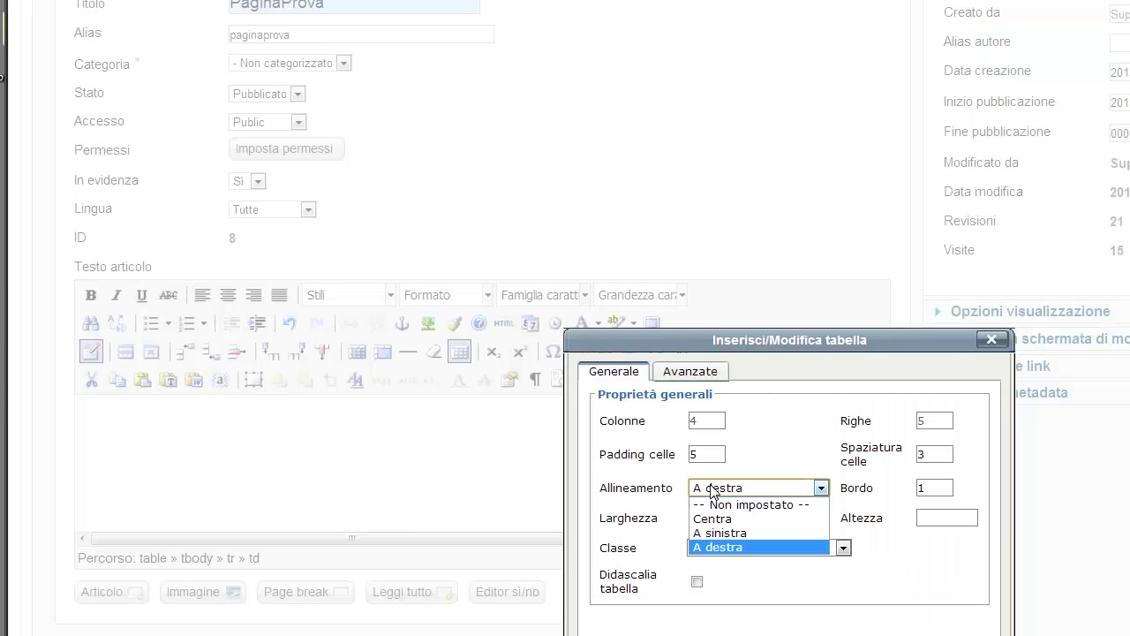
{"action": "left_click", "coordinate": [744, 519]}
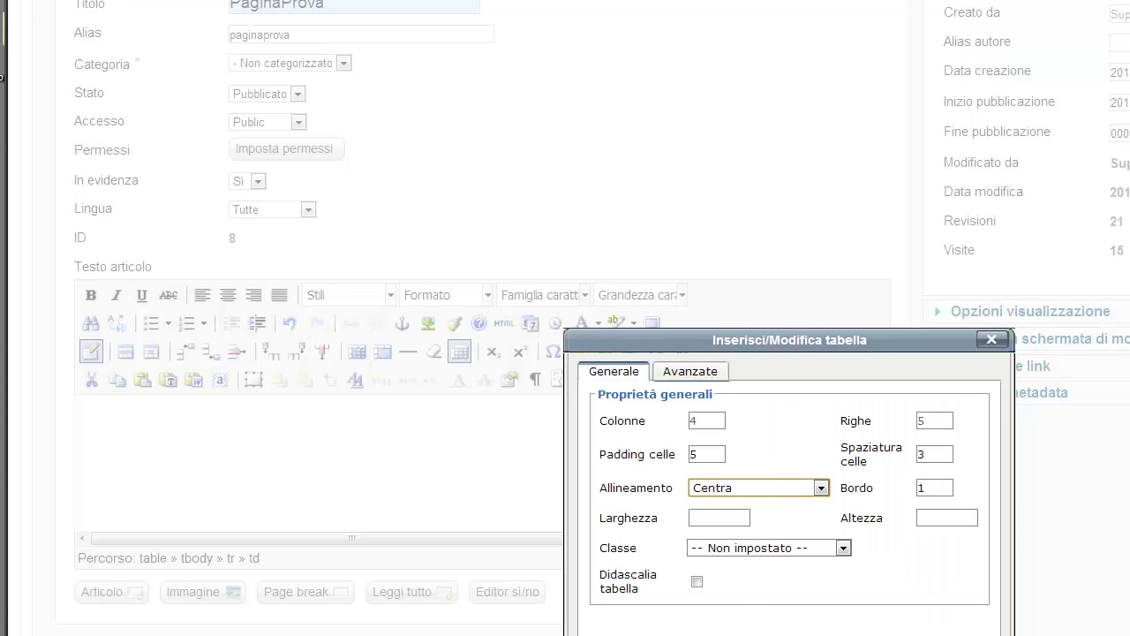
{"action": "key", "text": "Return"}
{"action": "left_click", "coordinate": [646, 478]}
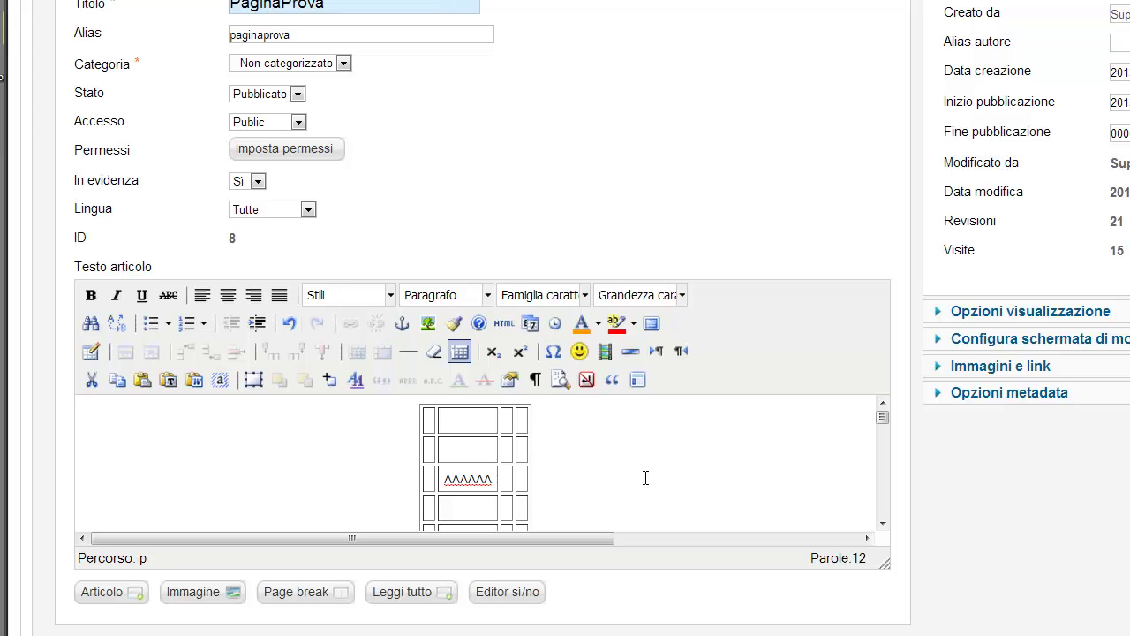
Set the table's width to 300 and height to 400 in its properties, and apply the update
{"action": "left_click", "coordinate": [460, 456]}
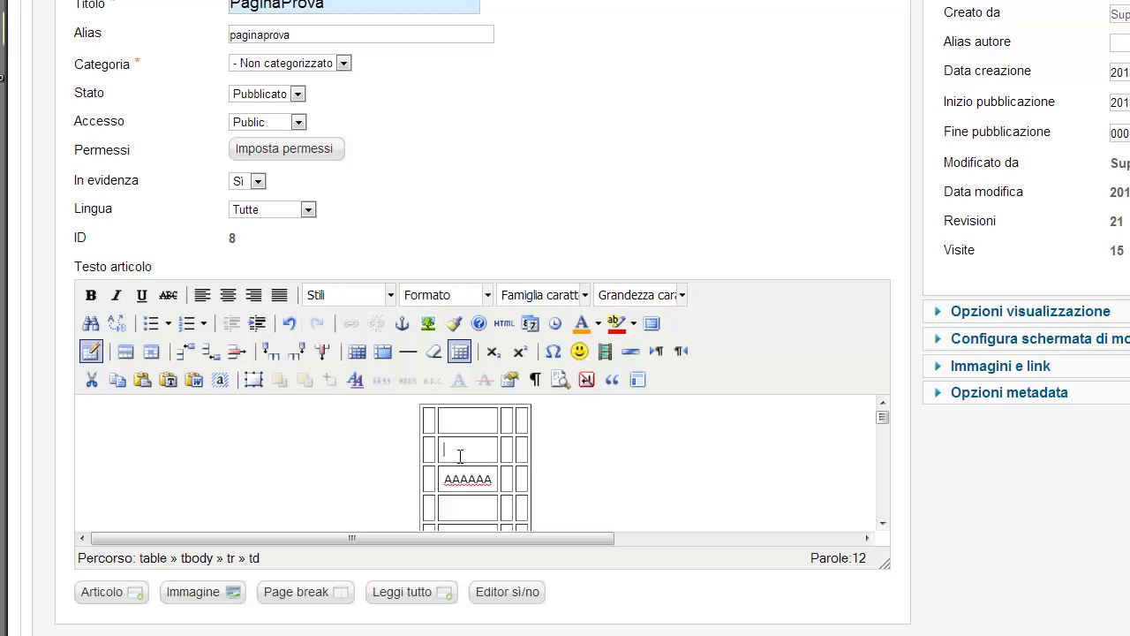
{"action": "left_click", "coordinate": [459, 351]}
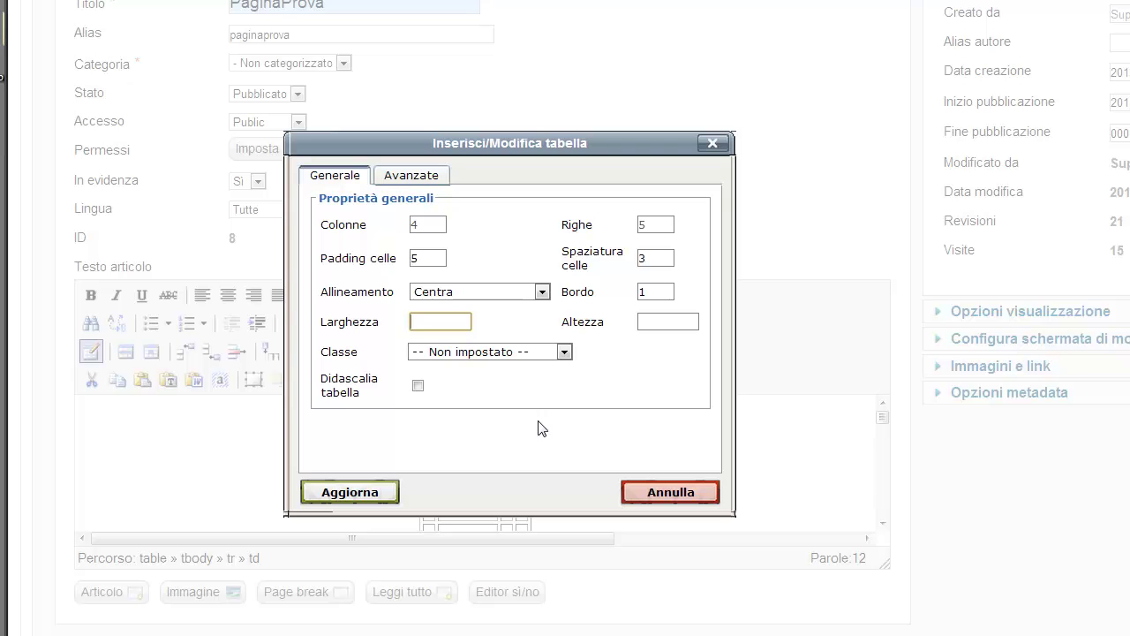
{"action": "type", "text": "300"}
{"action": "left_click", "coordinate": [652, 322]}
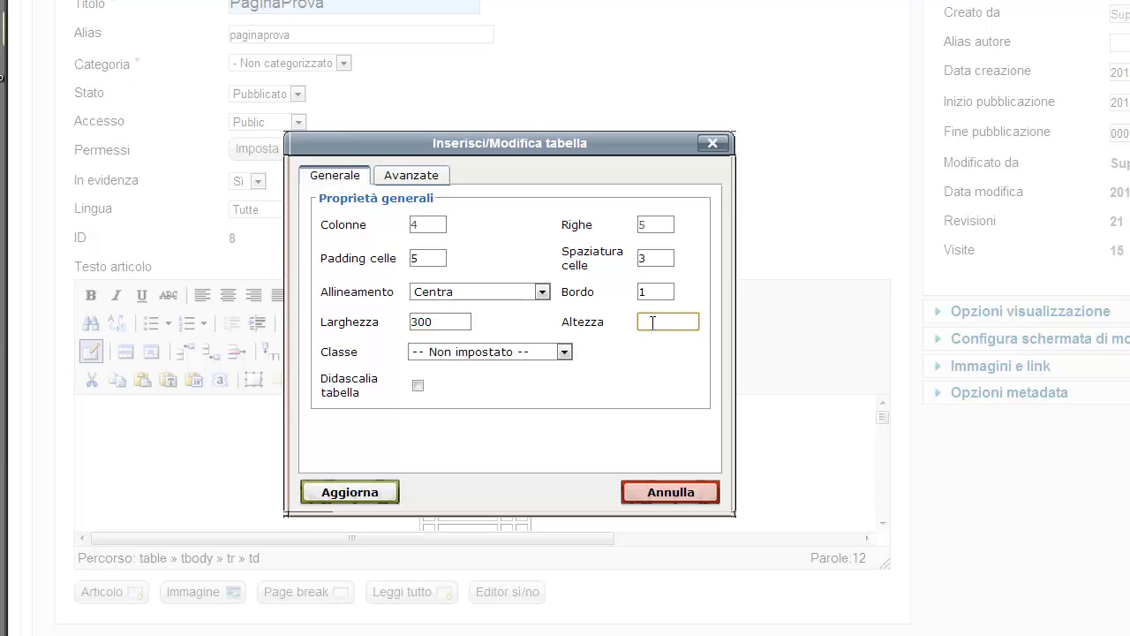
{"action": "type", "text": "400"}
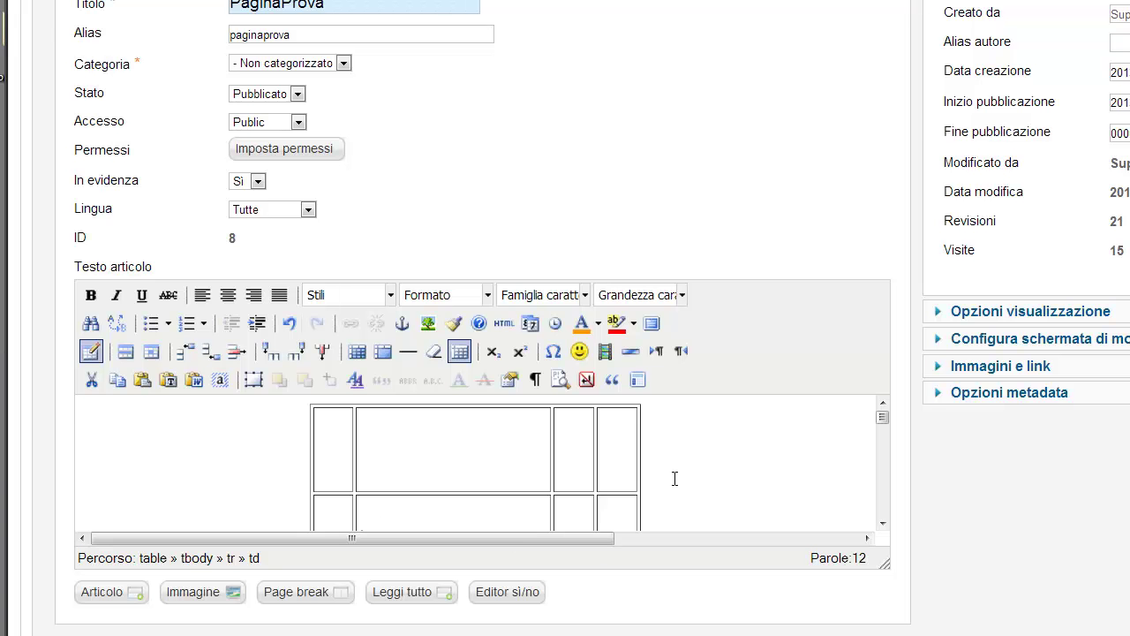
{"action": "left_click", "coordinate": [884, 443]}
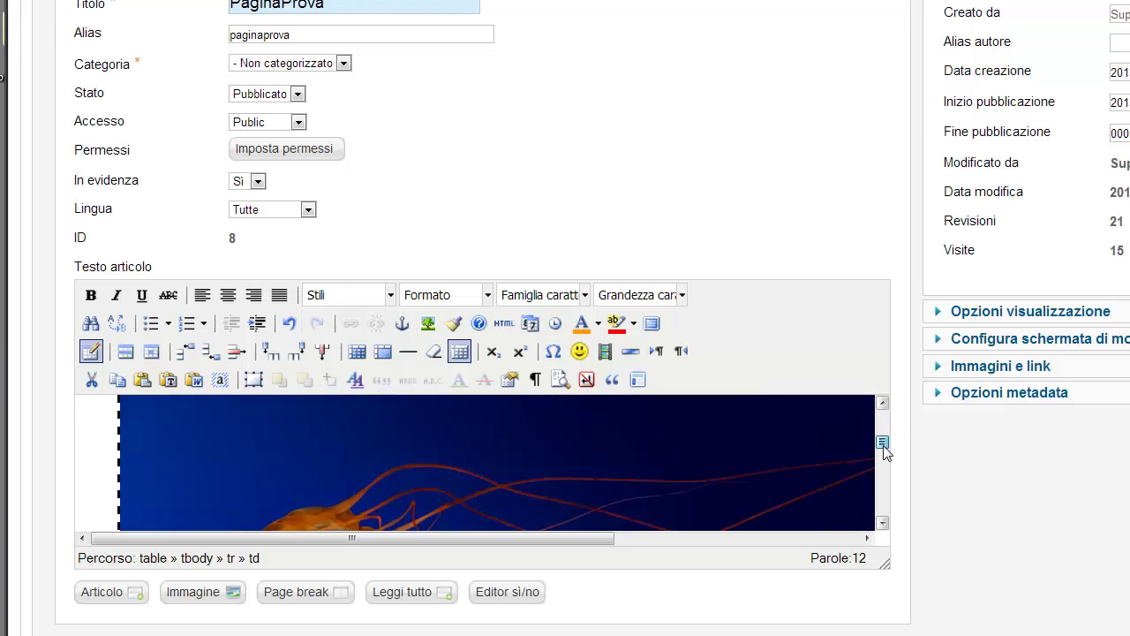
{"action": "left_click_drag", "start_coordinate": [884, 439], "coordinate": [880, 428]}
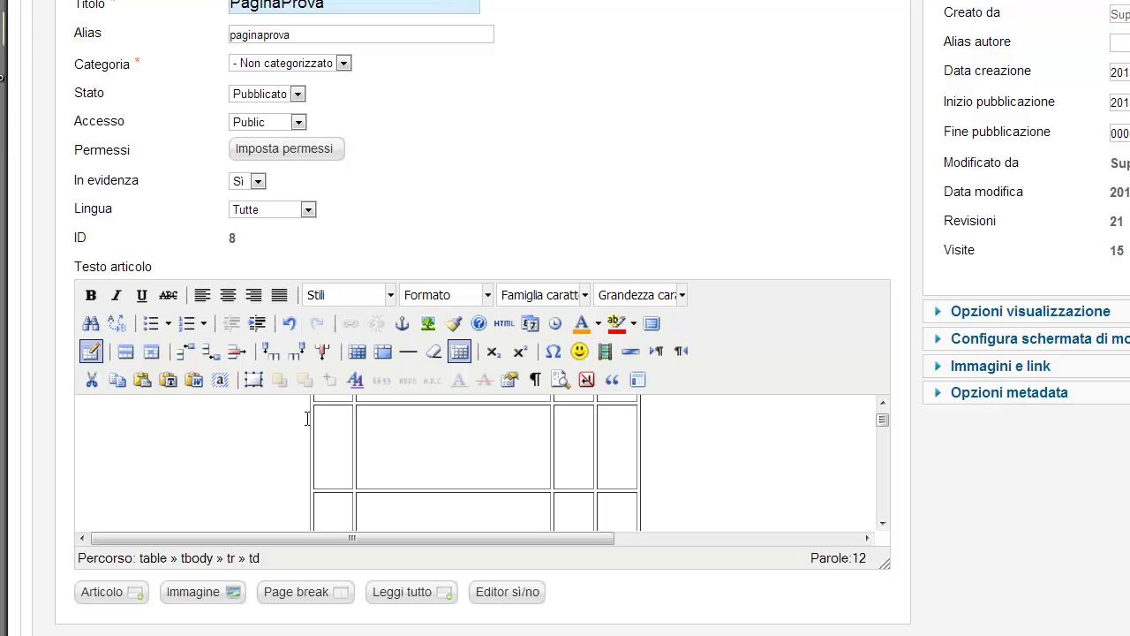
Set the table's width to 100% in its properties and update the table
{"action": "left_click", "coordinate": [356, 351]}
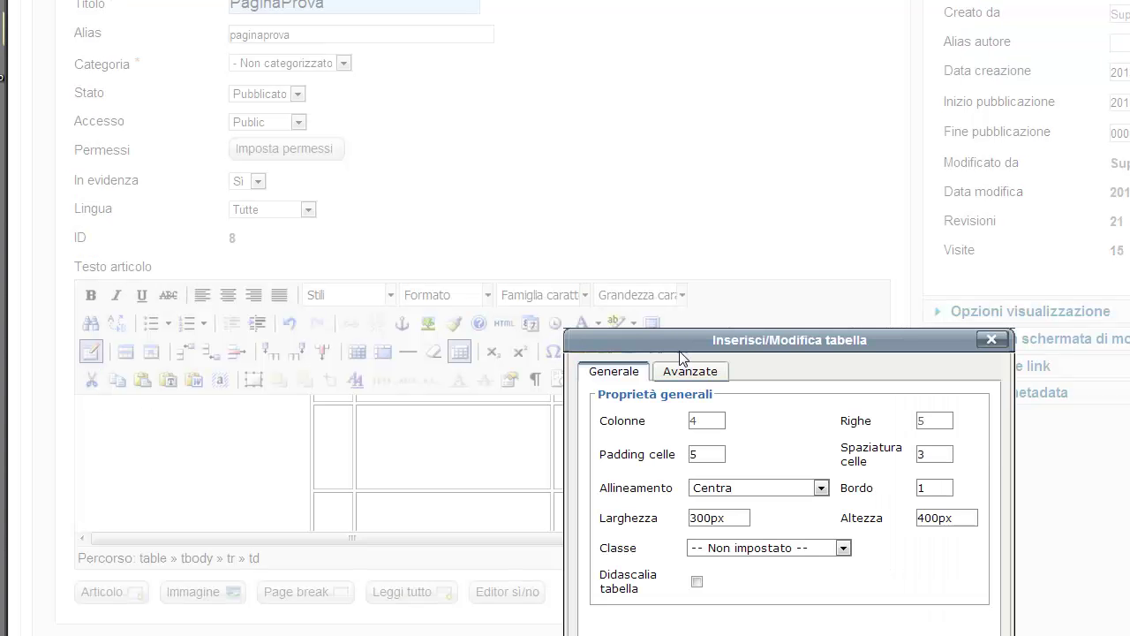
{"action": "left_click_drag", "start_coordinate": [680, 345], "coordinate": [515, 218]}
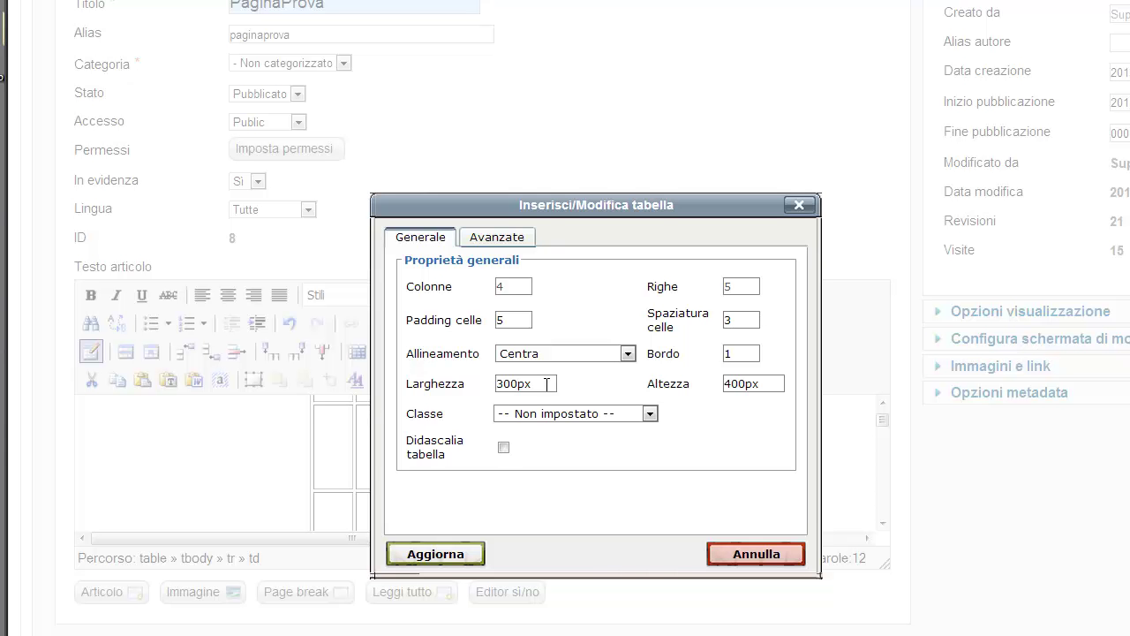
{"action": "left_click", "coordinate": [539, 383]}
{"action": "left_click_drag", "start_coordinate": [539, 383], "coordinate": [486, 384]}
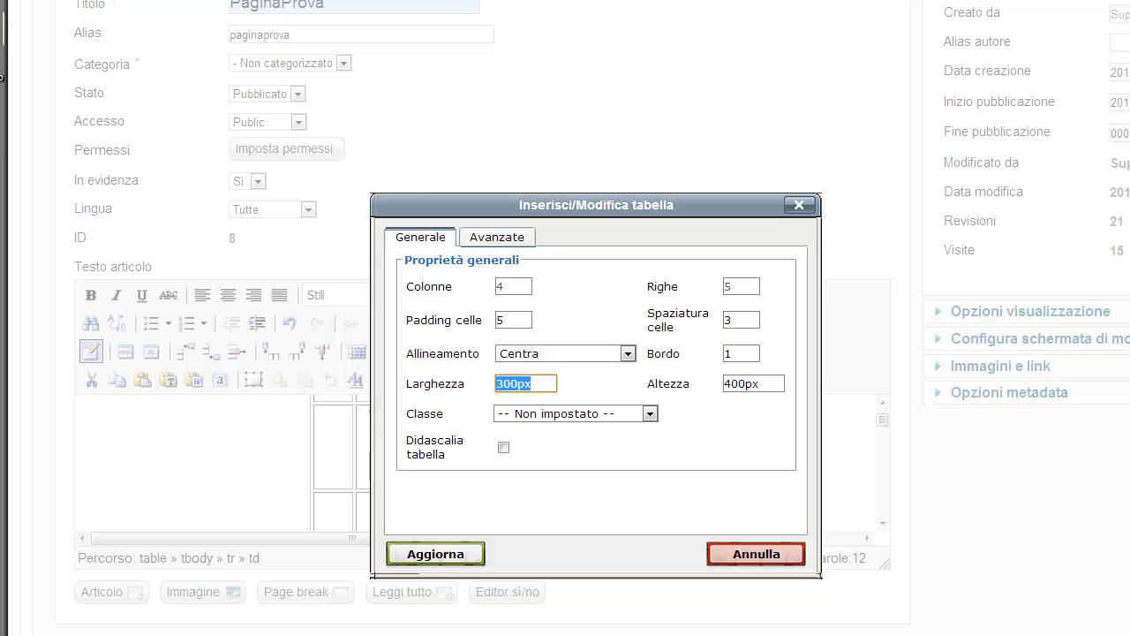
{"action": "type", "text": "100%"}
{"action": "left_click", "coordinate": [442, 562]}
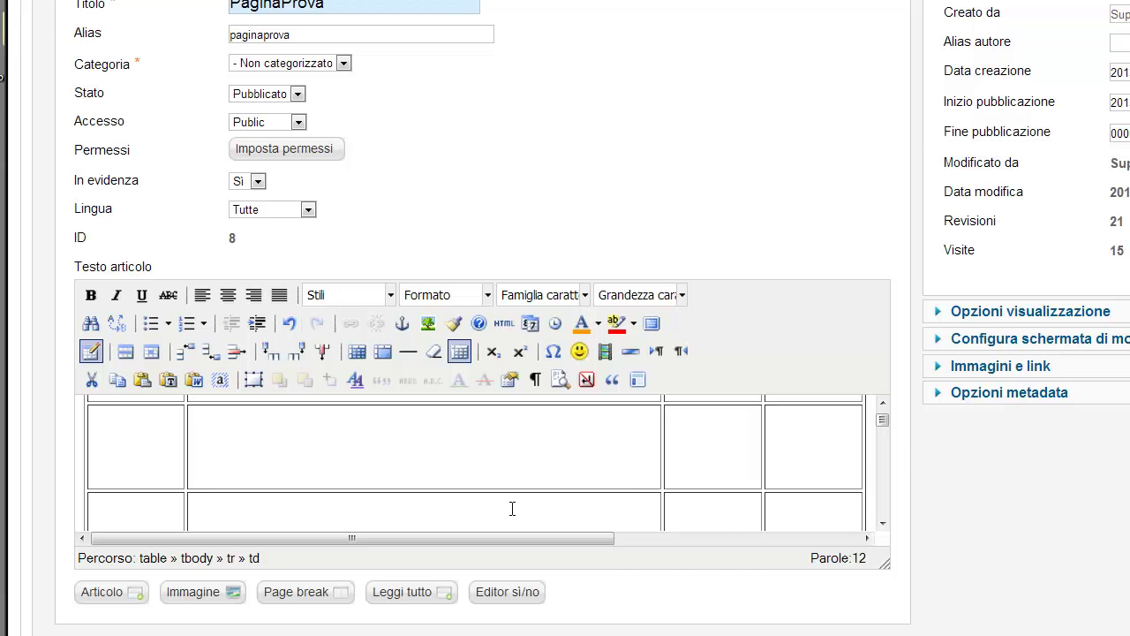
Set the table's width to 50% in its properties and update the table
{"action": "left_click", "coordinate": [91, 351]}
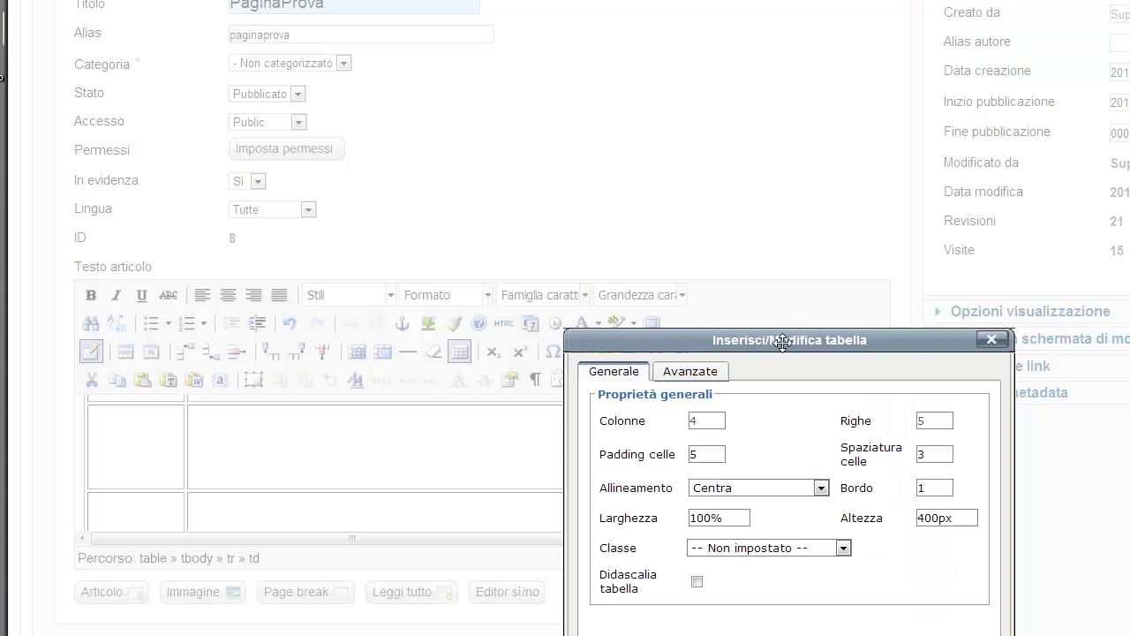
{"action": "left_click_drag", "start_coordinate": [783, 341], "coordinate": [524, 203]}
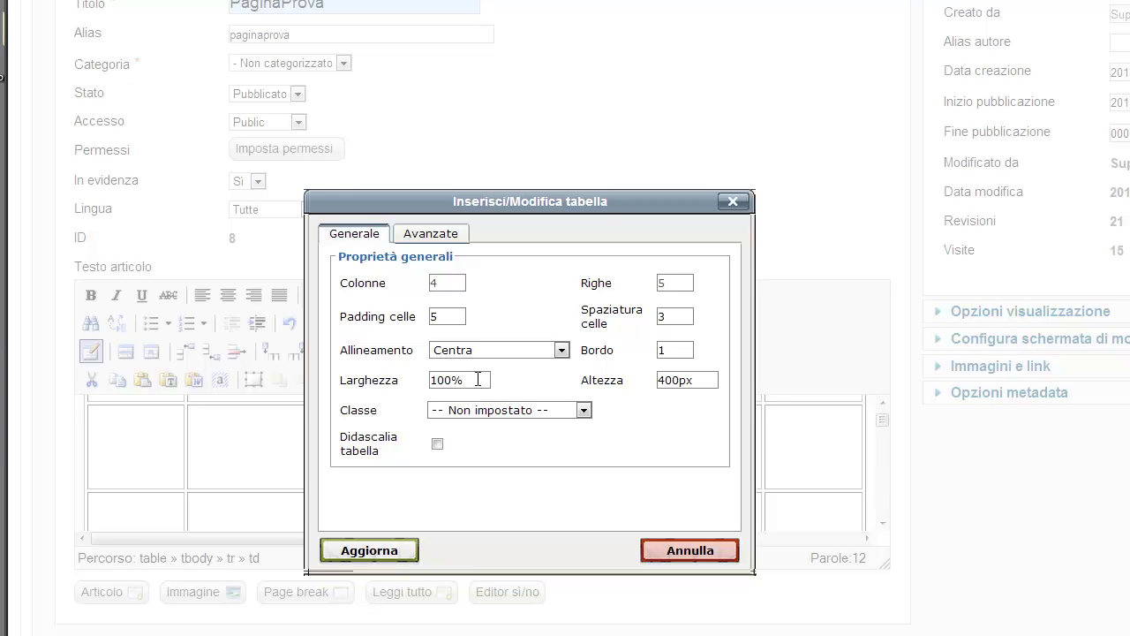
{"action": "left_click_drag", "start_coordinate": [478, 380], "coordinate": [423, 379]}
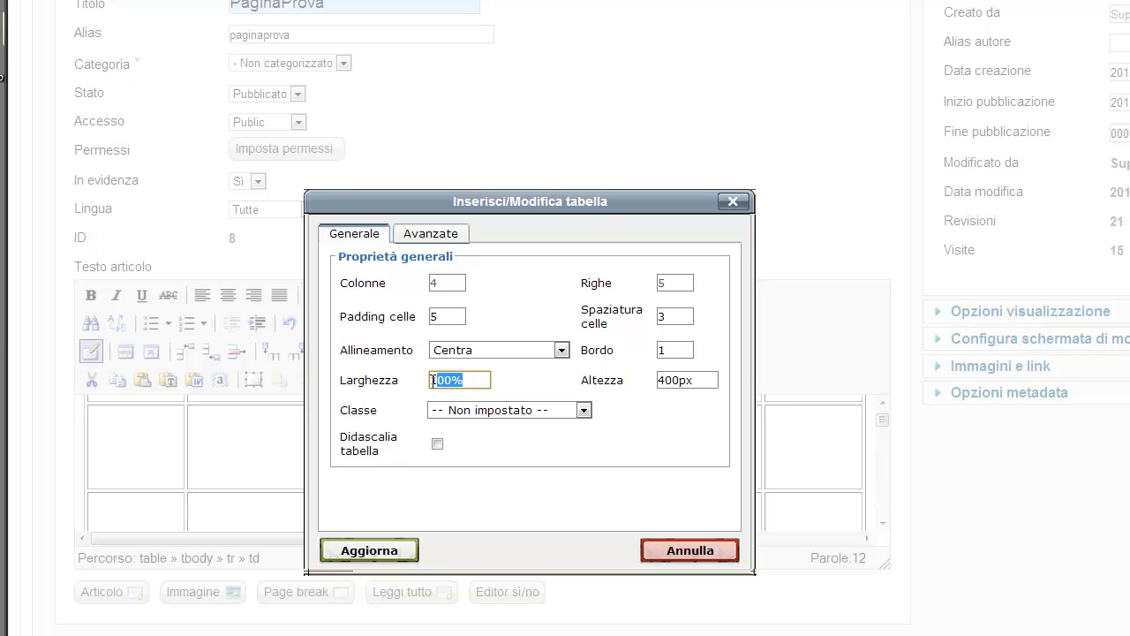
{"action": "type", "text": "50"}
{"action": "type", "text": "%"}
{"action": "left_click_drag", "start_coordinate": [474, 379], "coordinate": [430, 381]}
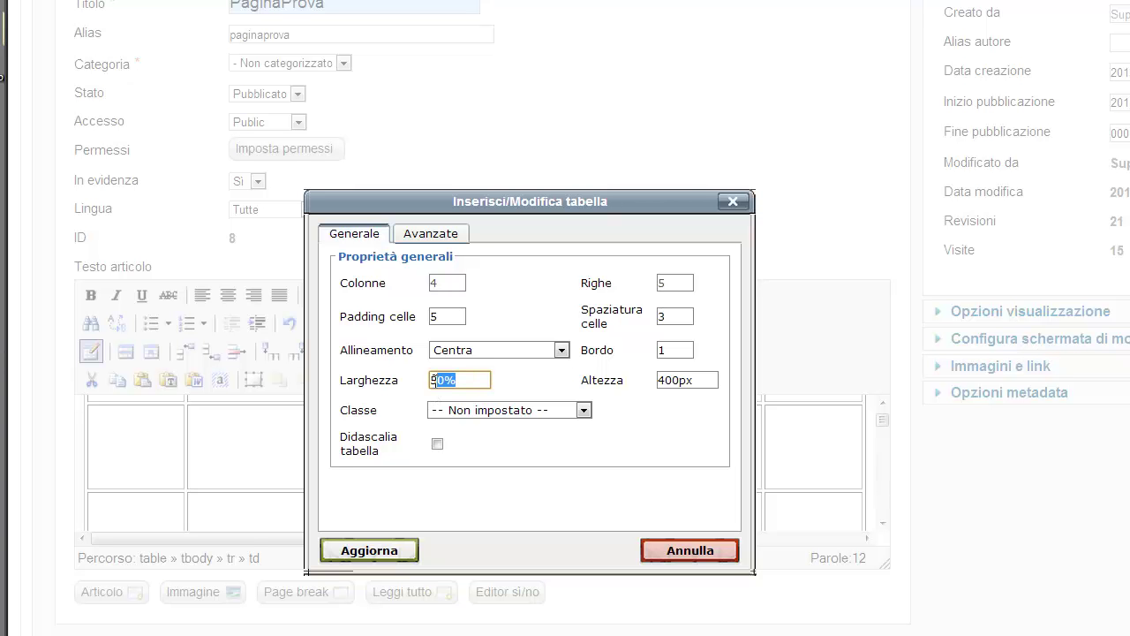
{"action": "left_click", "coordinate": [401, 556]}
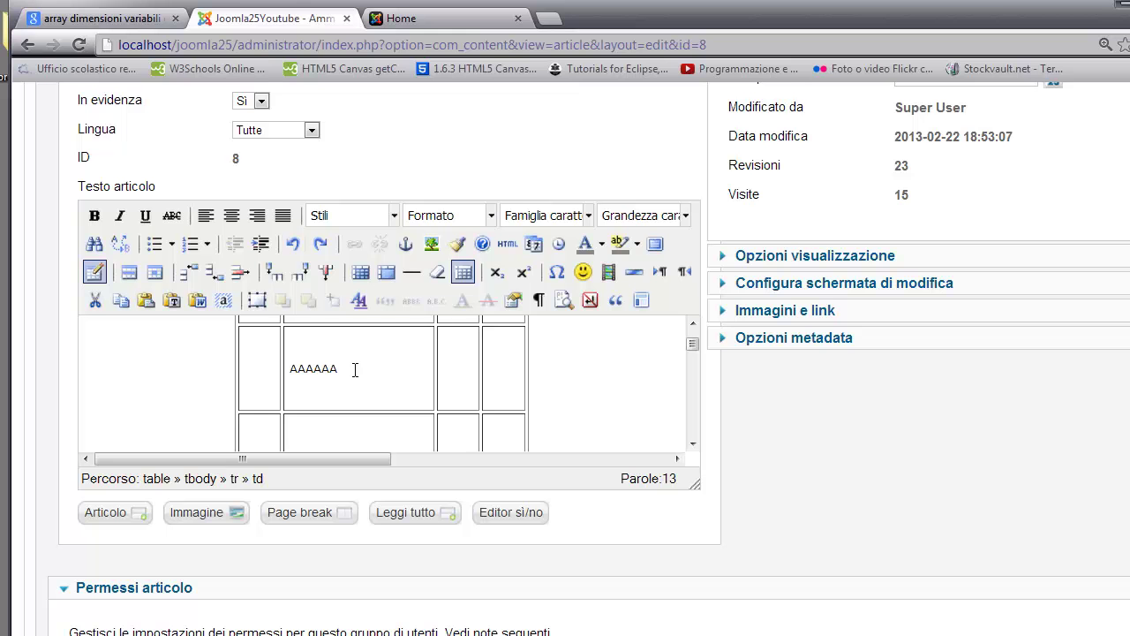
Set the table's border colour to #fc1602 in its advanced properties and update the table
{"action": "left_click", "coordinate": [579, 368]}
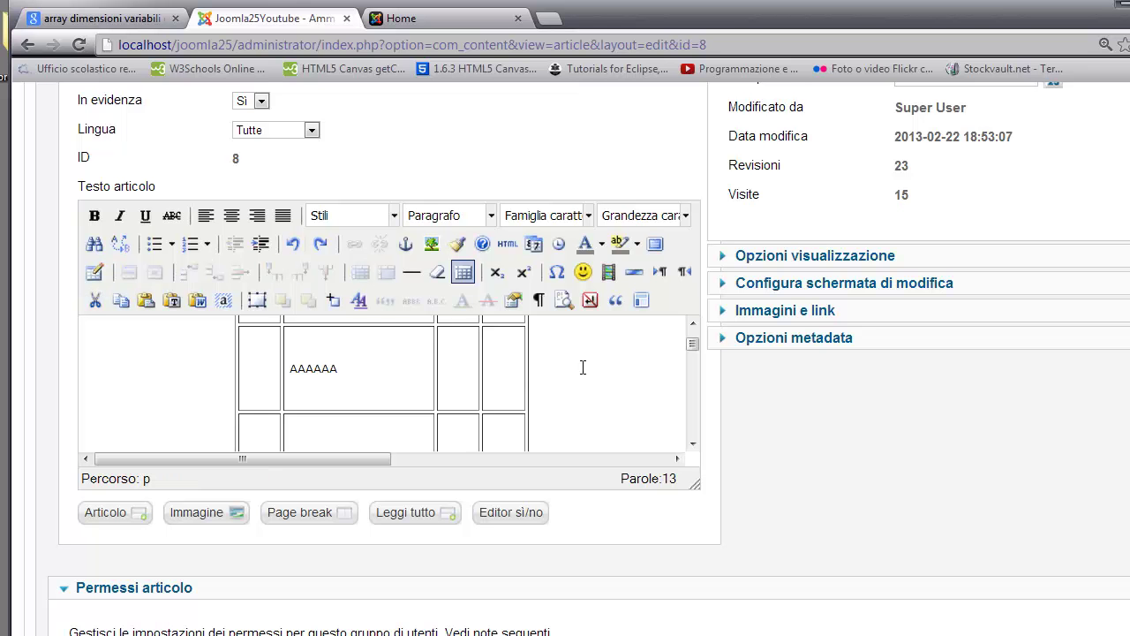
{"action": "key", "text": "ctrl+z"}
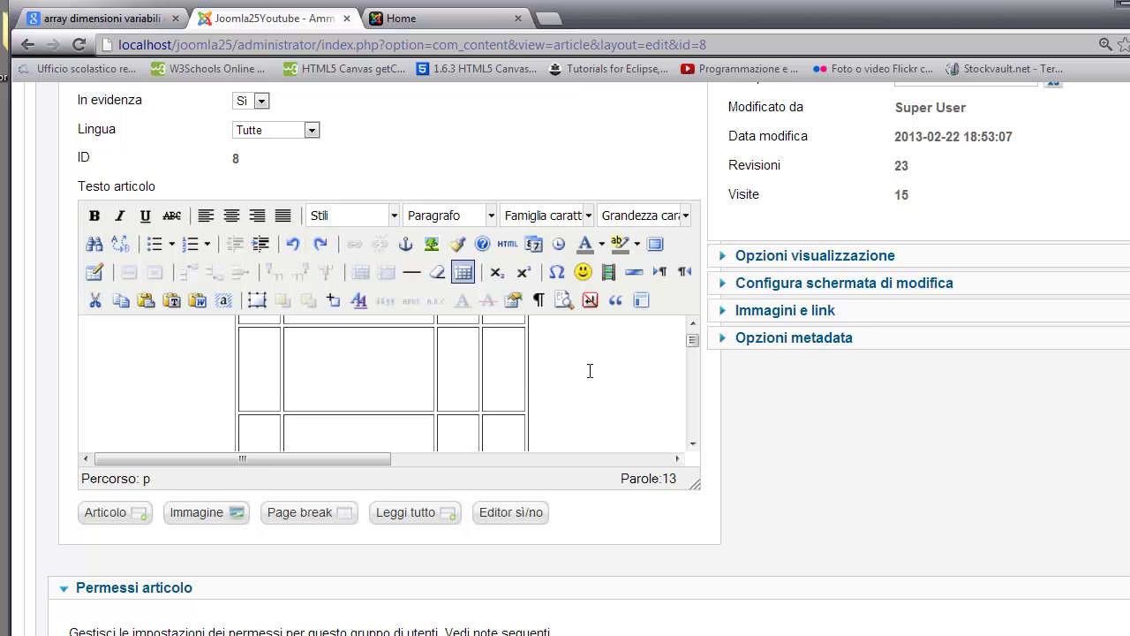
{"action": "left_click", "coordinate": [344, 372]}
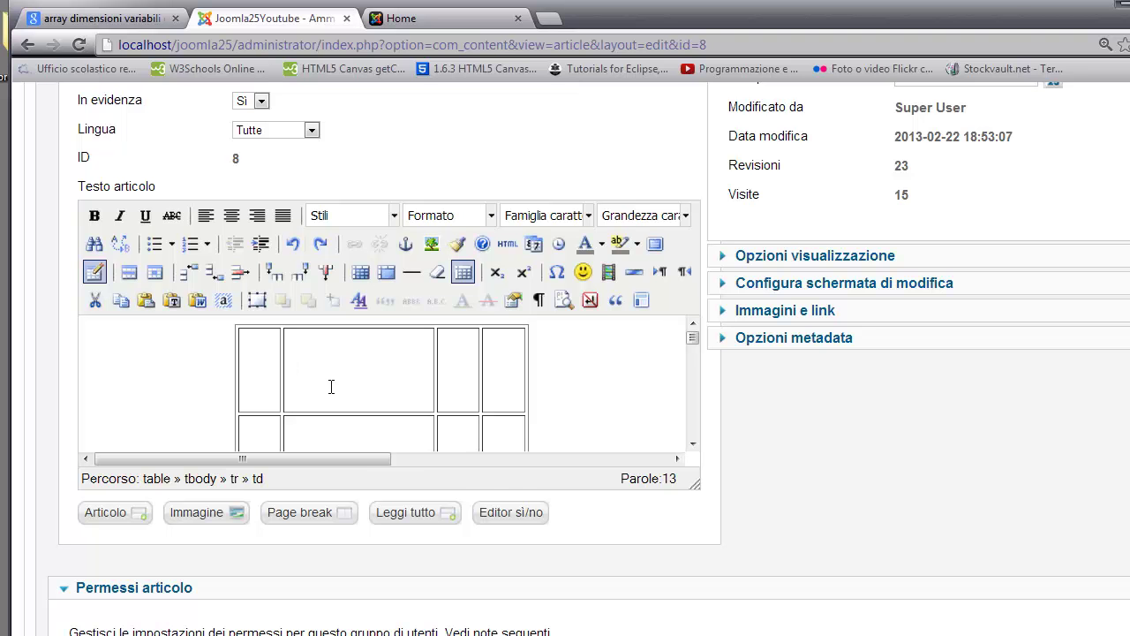
{"action": "left_click", "coordinate": [94, 271]}
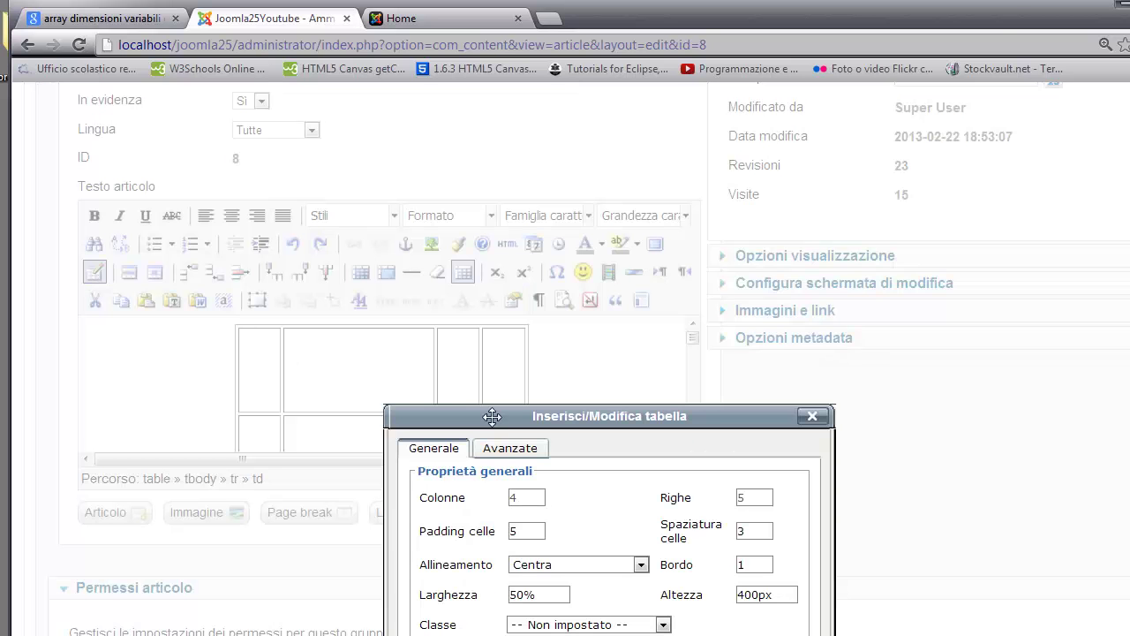
{"action": "left_click_drag", "start_coordinate": [521, 416], "coordinate": [352, 188]}
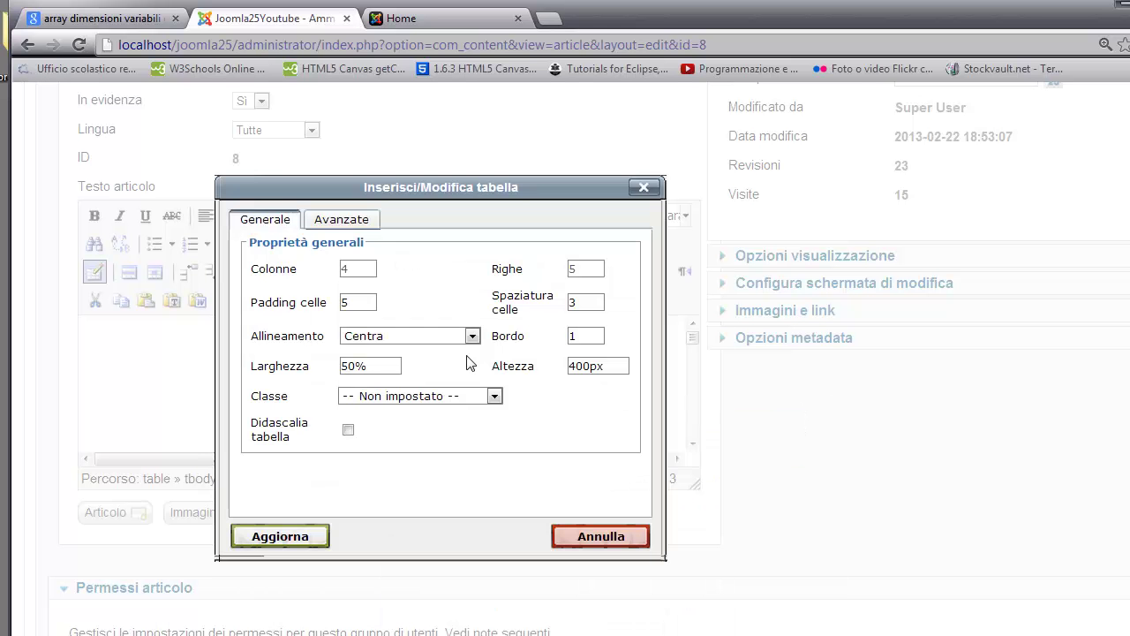
{"action": "left_click", "coordinate": [342, 228]}
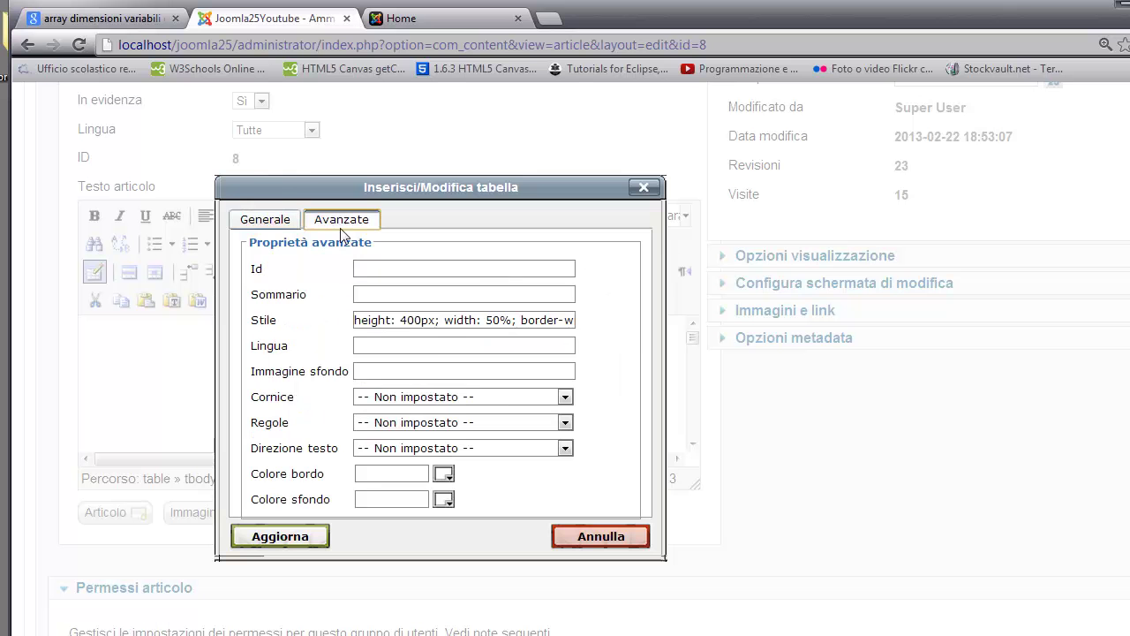
{"action": "left_click", "coordinate": [443, 474]}
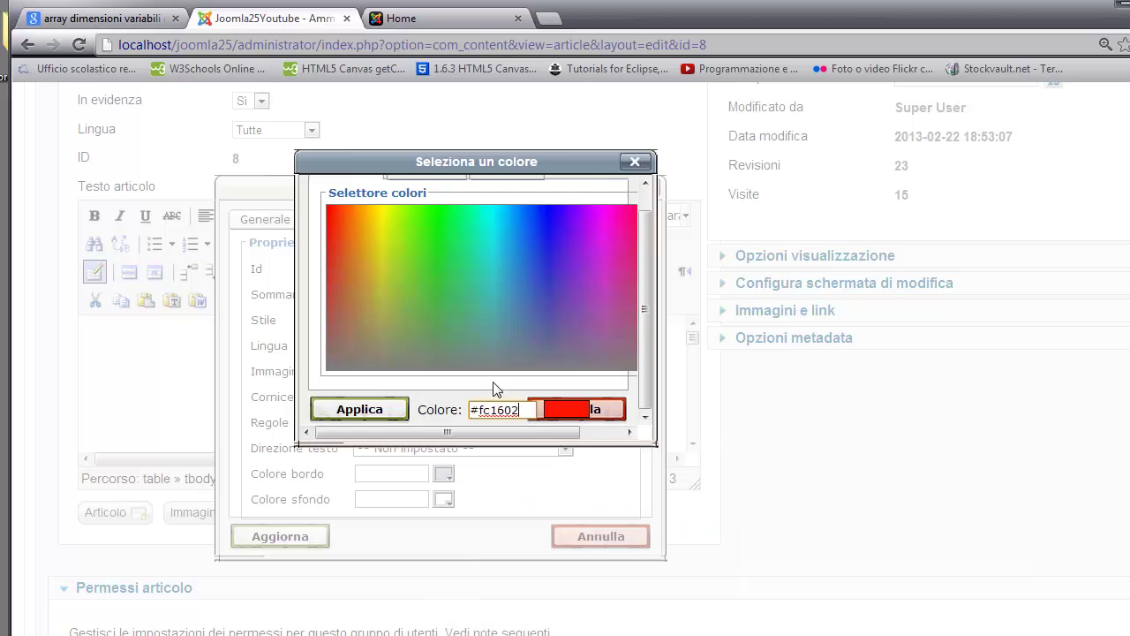
{"action": "left_click", "coordinate": [375, 417]}
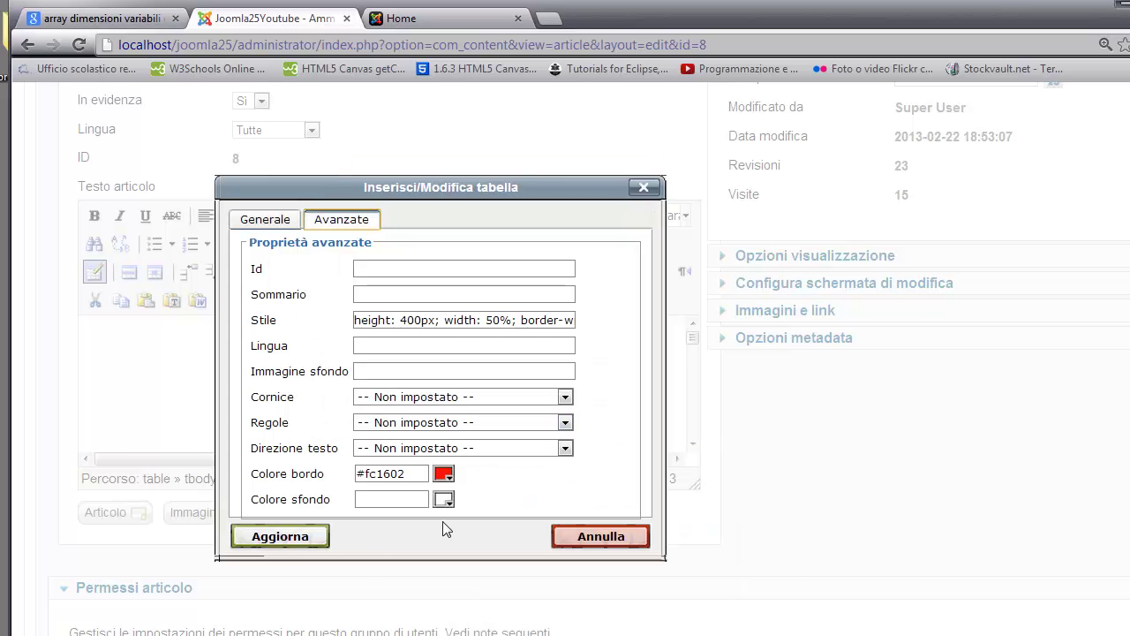
{"action": "left_click", "coordinate": [290, 541]}
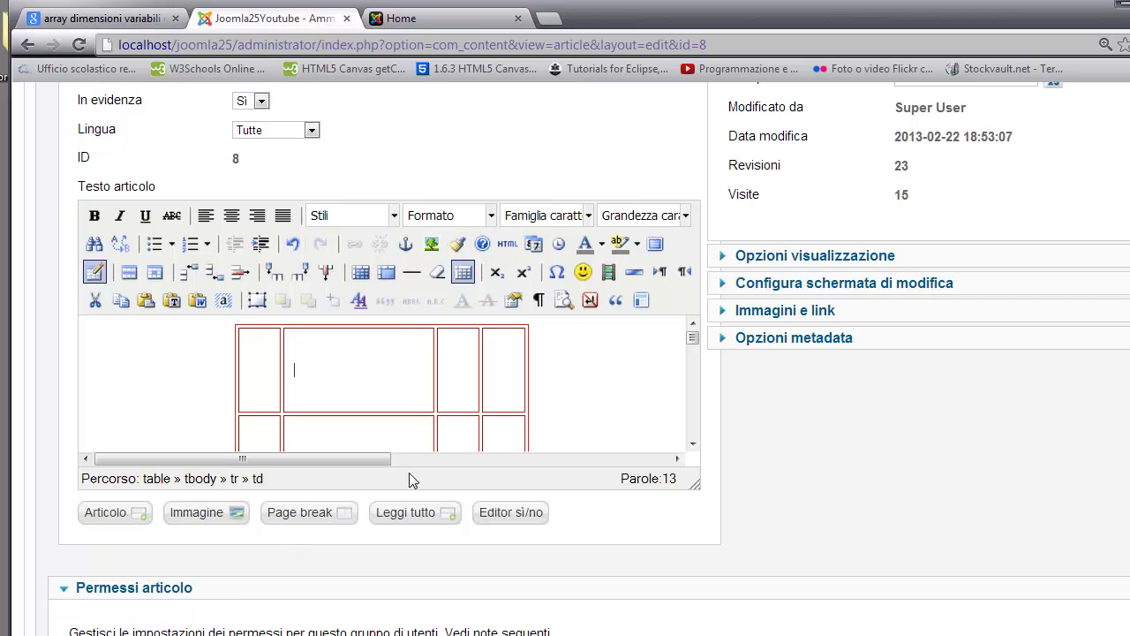
Save the PaginaProva article and open the site's public front end
{"action": "scroll", "coordinate": [759, 151], "scroll_direction": "up", "scroll_amount": 5}
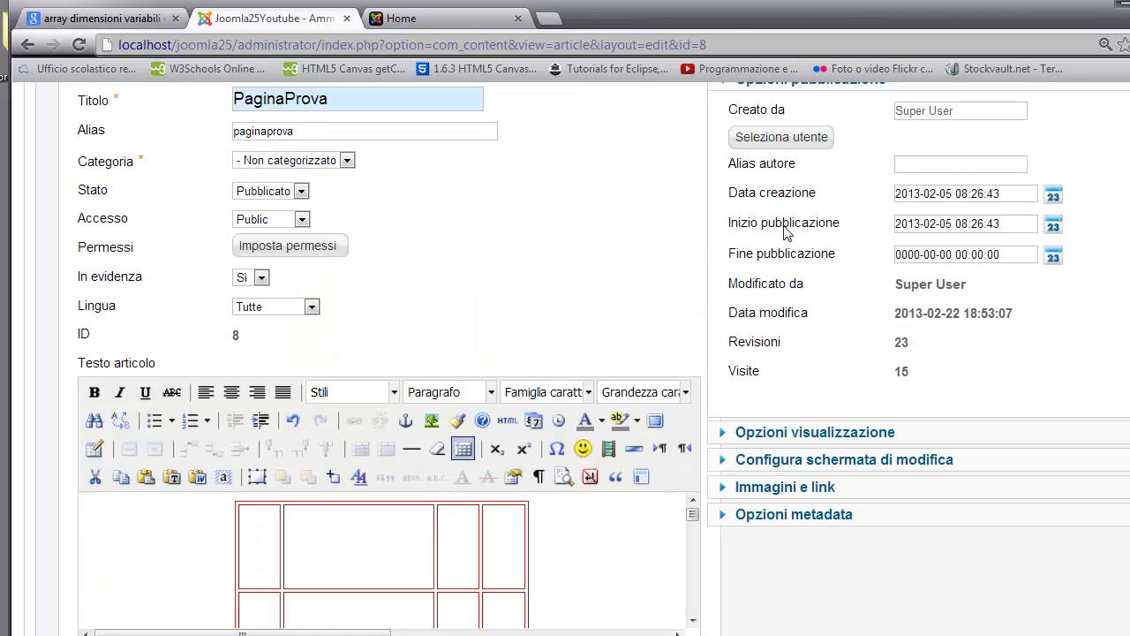
{"action": "left_click", "coordinate": [710, 195]}
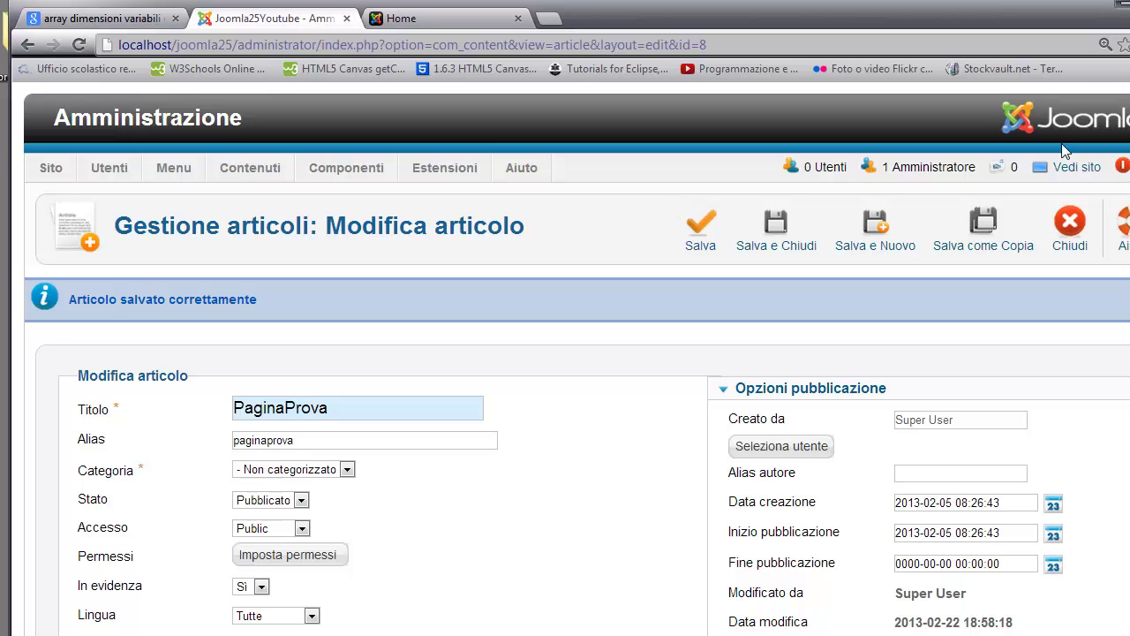
{"action": "left_click", "coordinate": [1070, 168]}
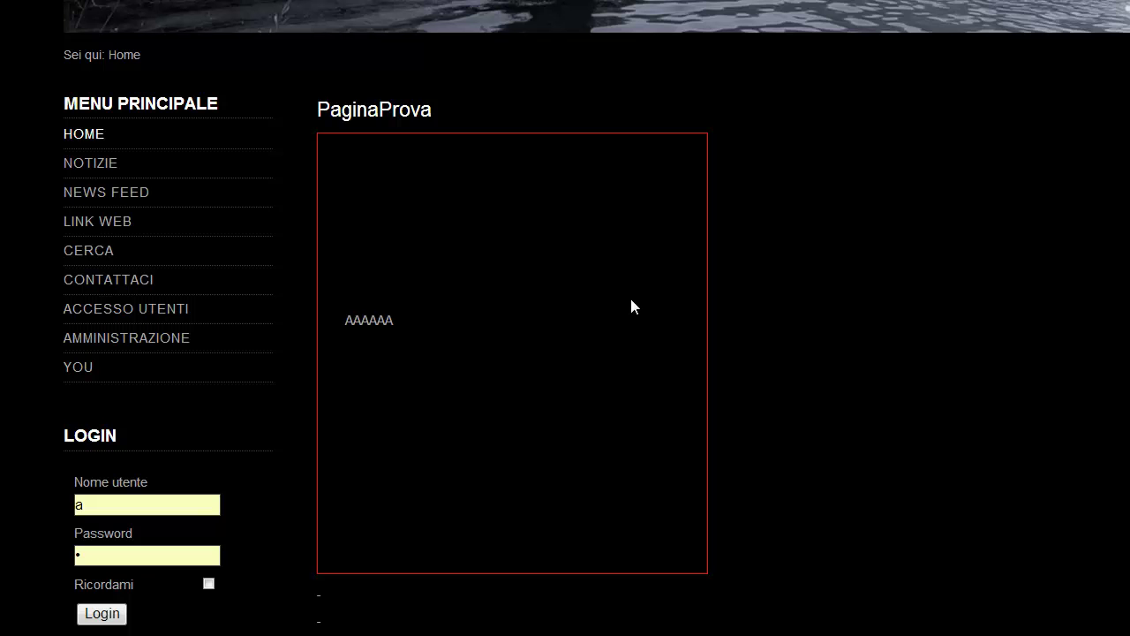
Examine how the bordered table is rendered on the published PaginaProva page
{"action": "key", "text": "super+Left"}
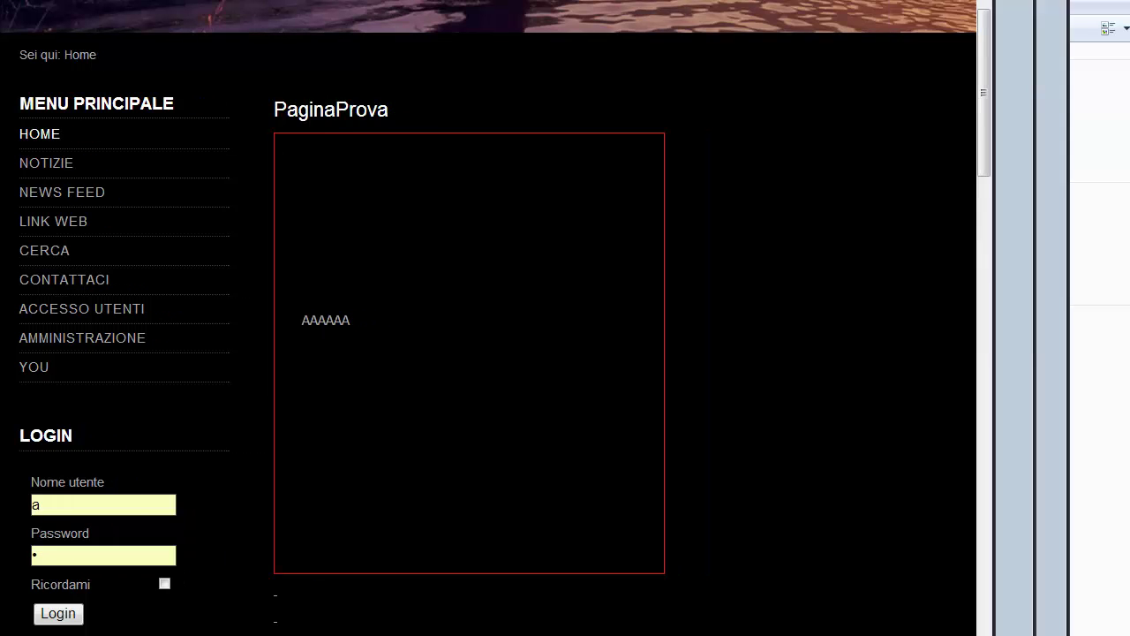
{"action": "key", "text": "super+Up"}
{"action": "key", "text": "super+Left"}
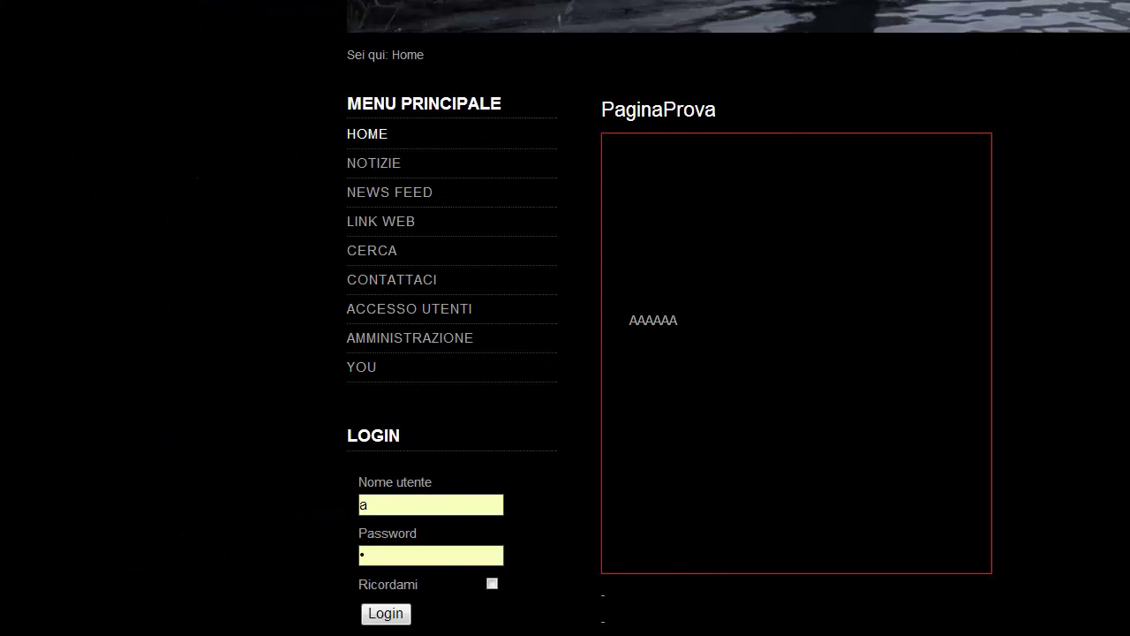
{"action": "key", "text": "super+Up"}
{"action": "key", "text": "super+Left"}
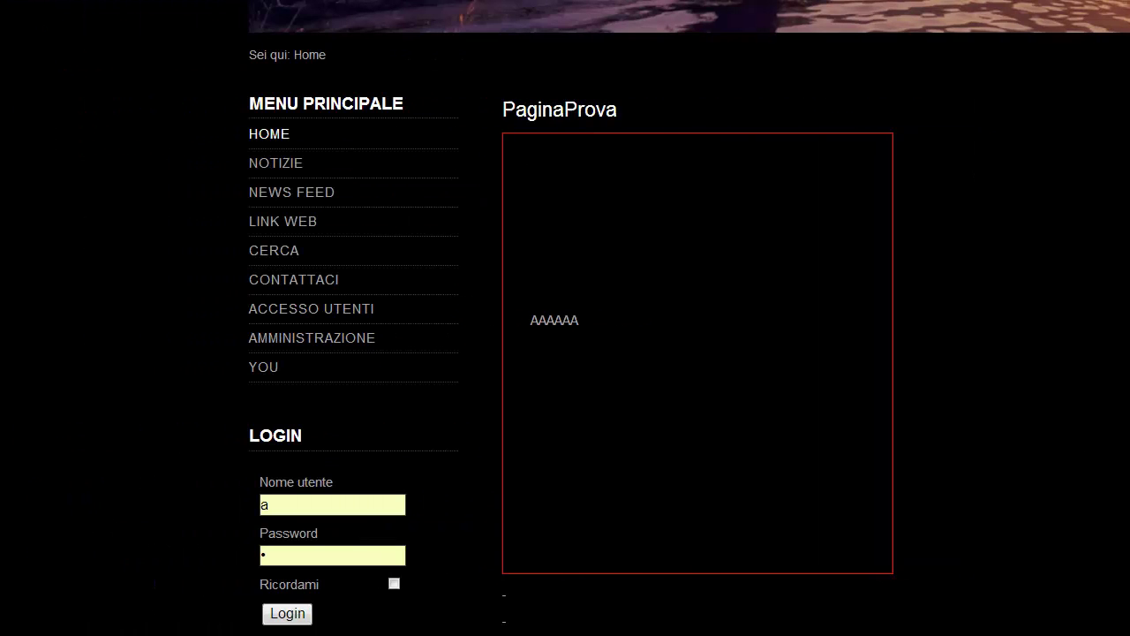
{"action": "key", "text": "super+Left"}
{"action": "key", "text": "super+Right"}
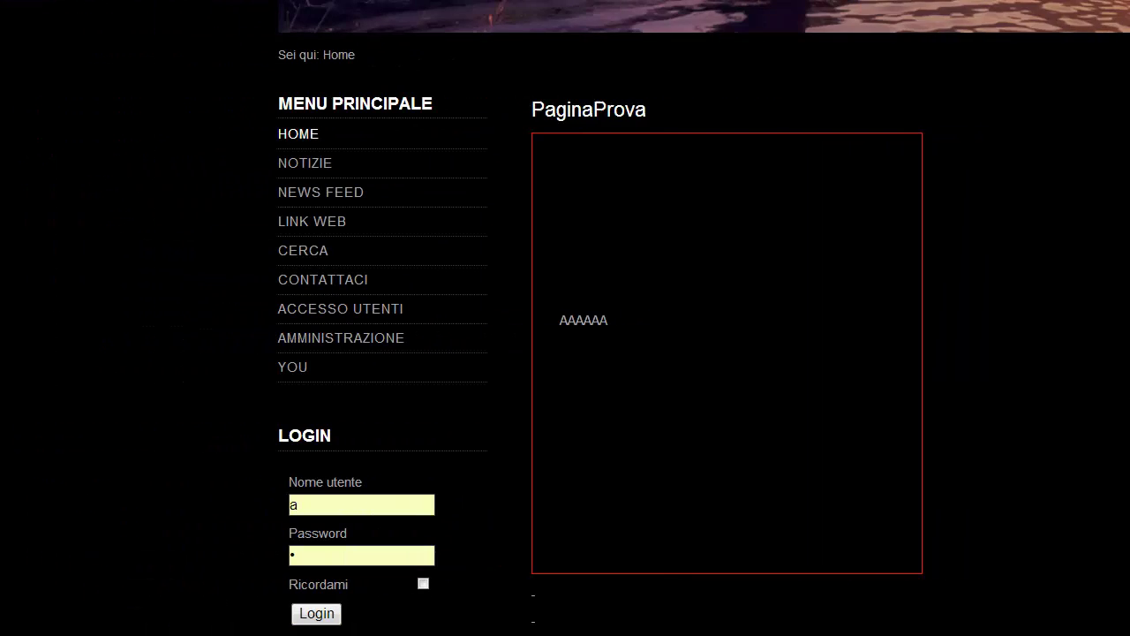
{"action": "key", "text": "super+Left"}
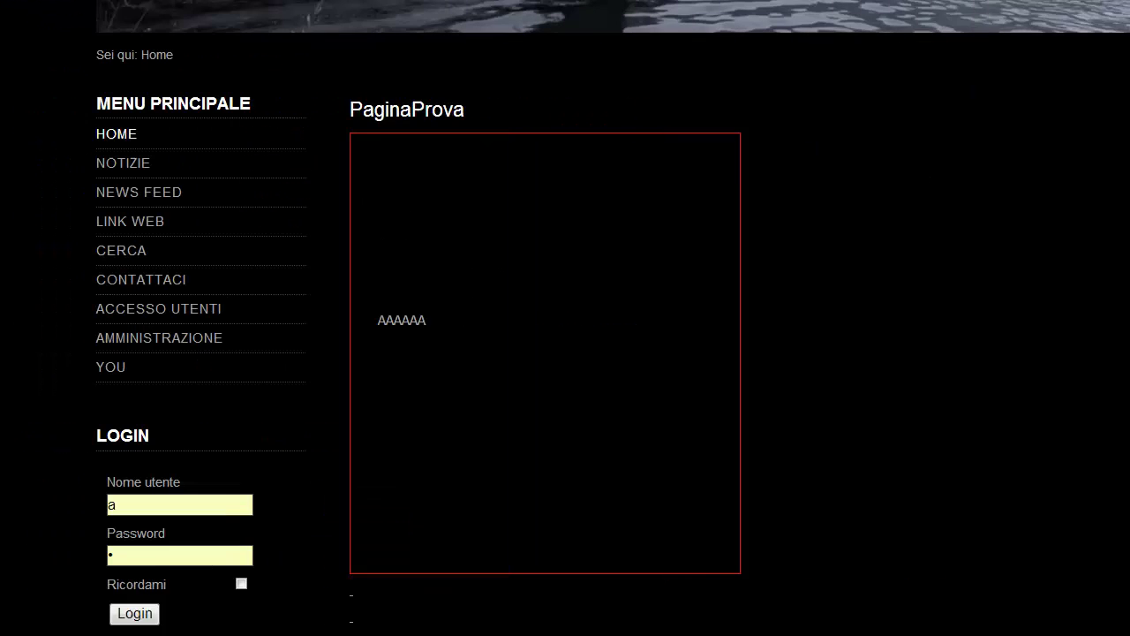
{"action": "key", "text": "super+Left"}
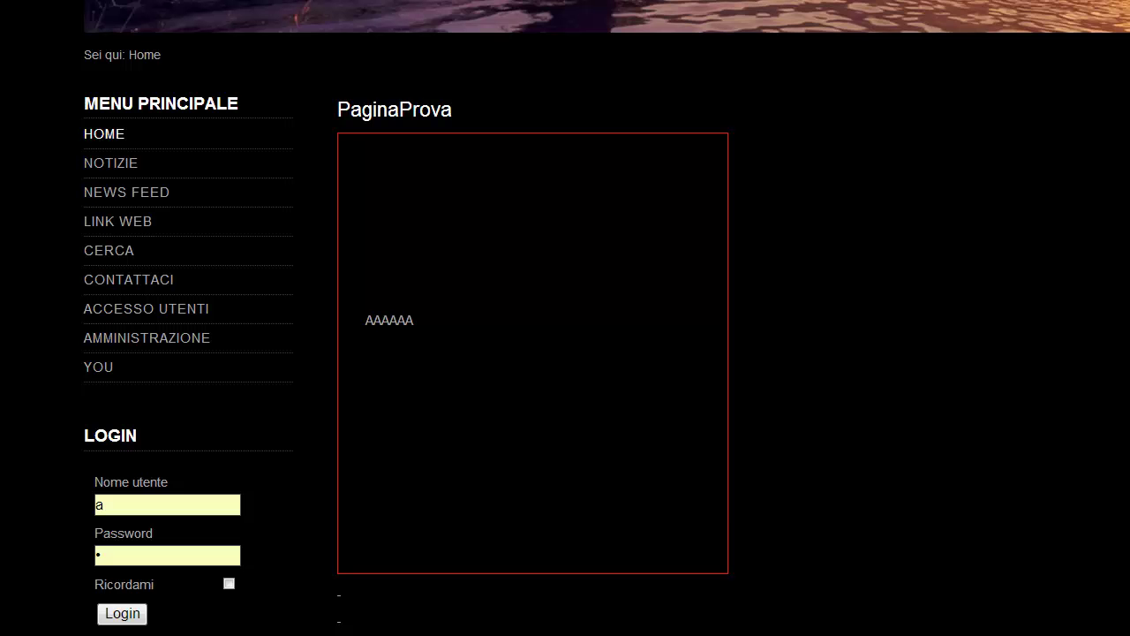
{"action": "key", "text": "super+Left"}
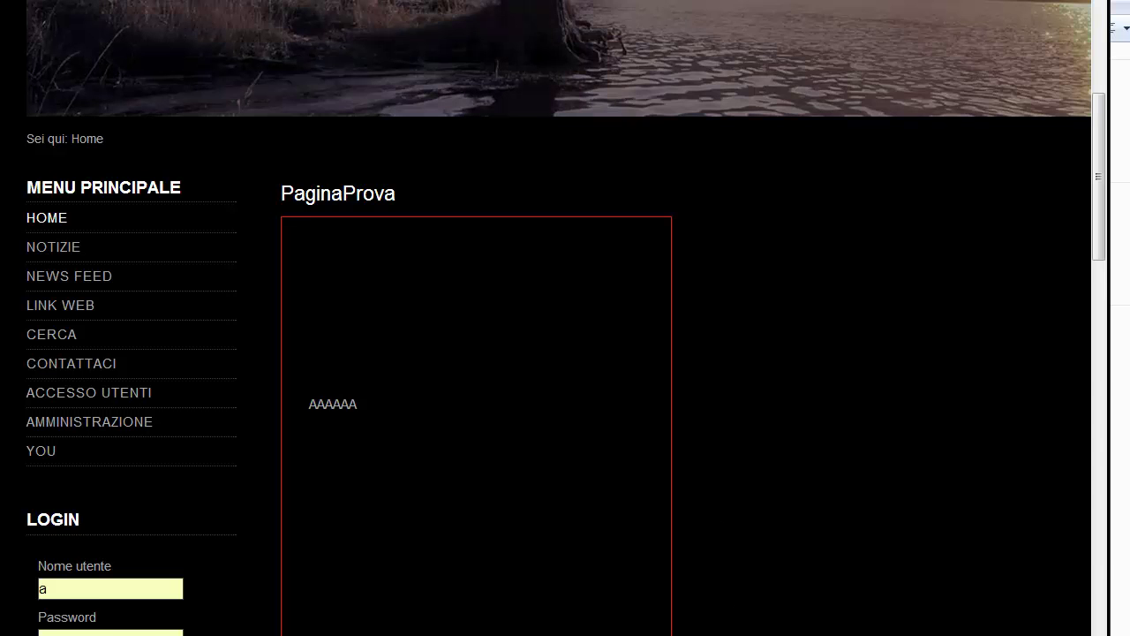
Return to the article editor, copy the article's entire HTML source, and close the source editor
{"action": "key", "text": "alt+Tab"}
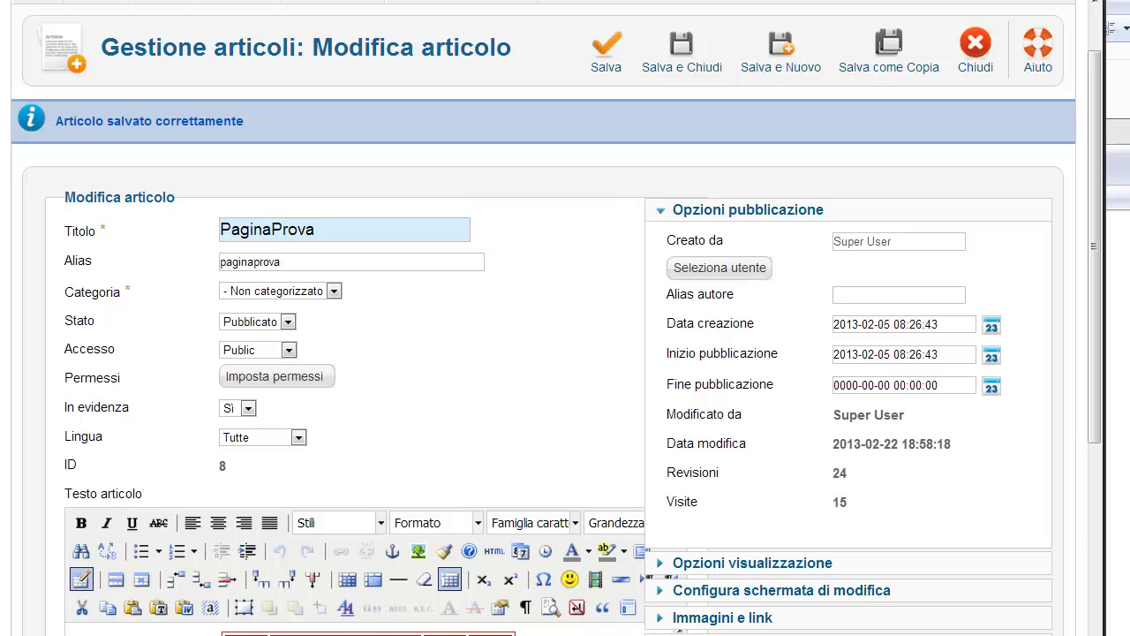
{"action": "scroll", "coordinate": [422, 271], "scroll_direction": "down", "scroll_amount": 1}
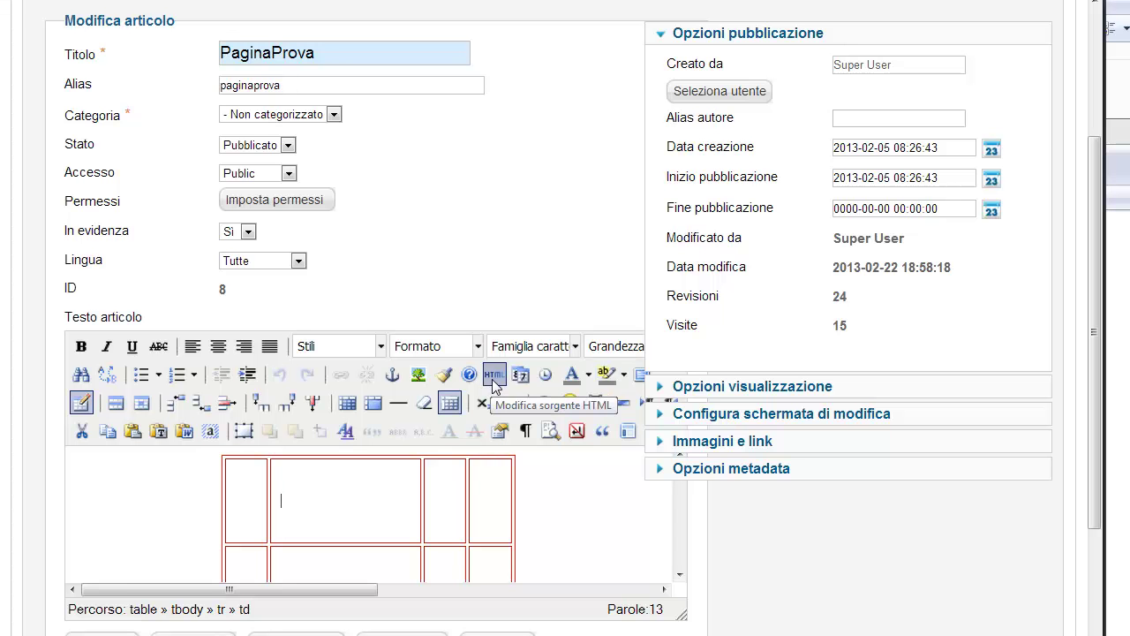
{"action": "left_click", "coordinate": [493, 375]}
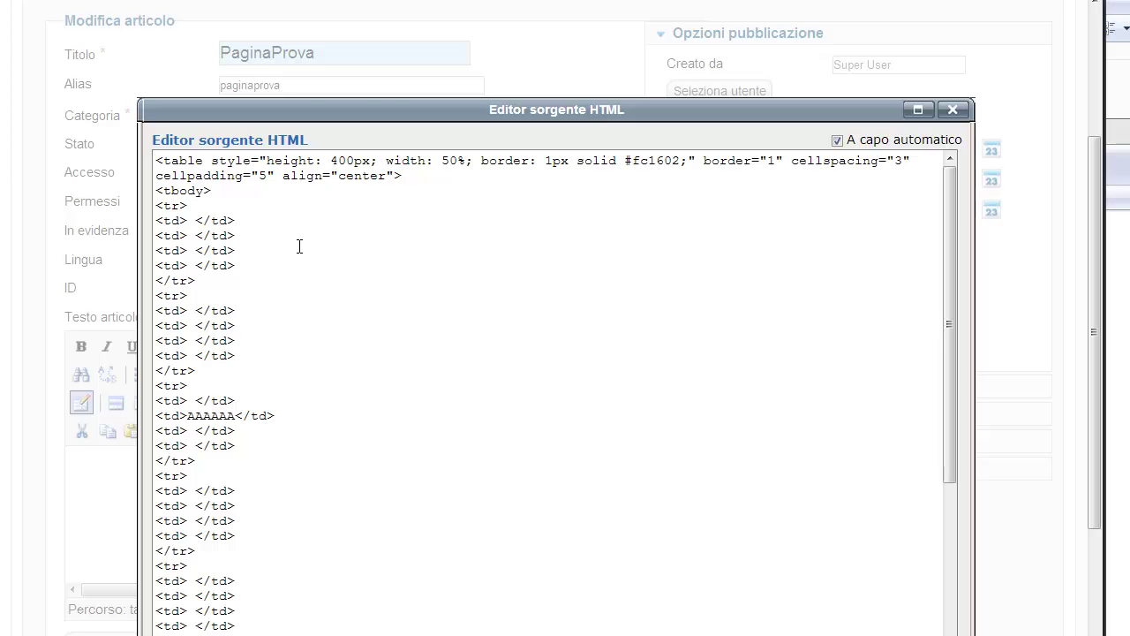
{"action": "key", "text": "ctrl+a"}
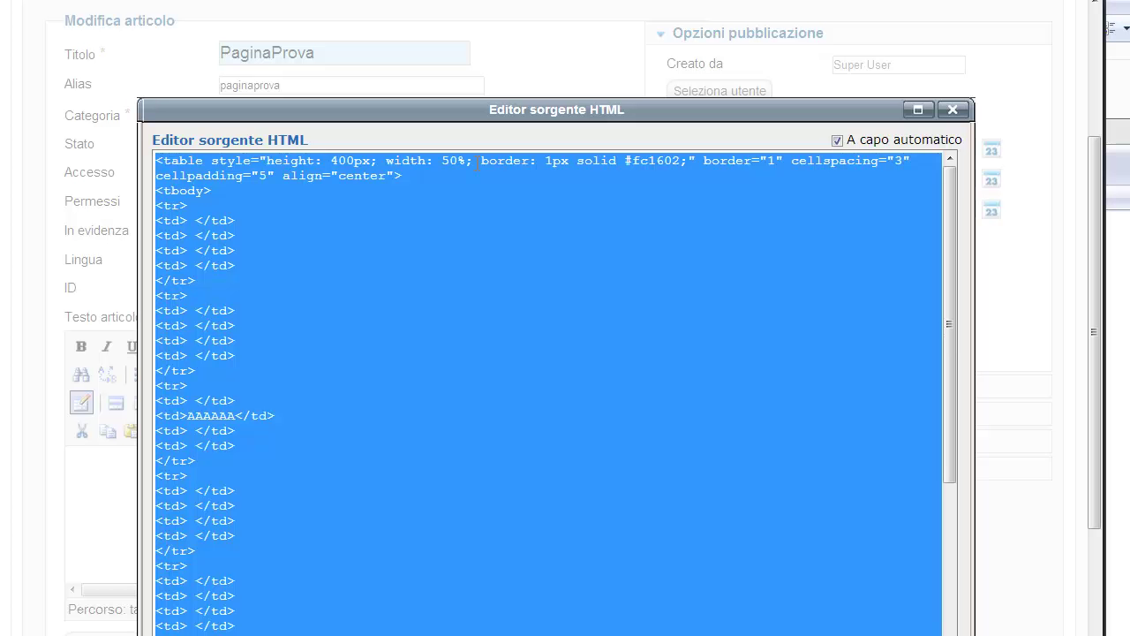
{"action": "left_click", "coordinate": [951, 109]}
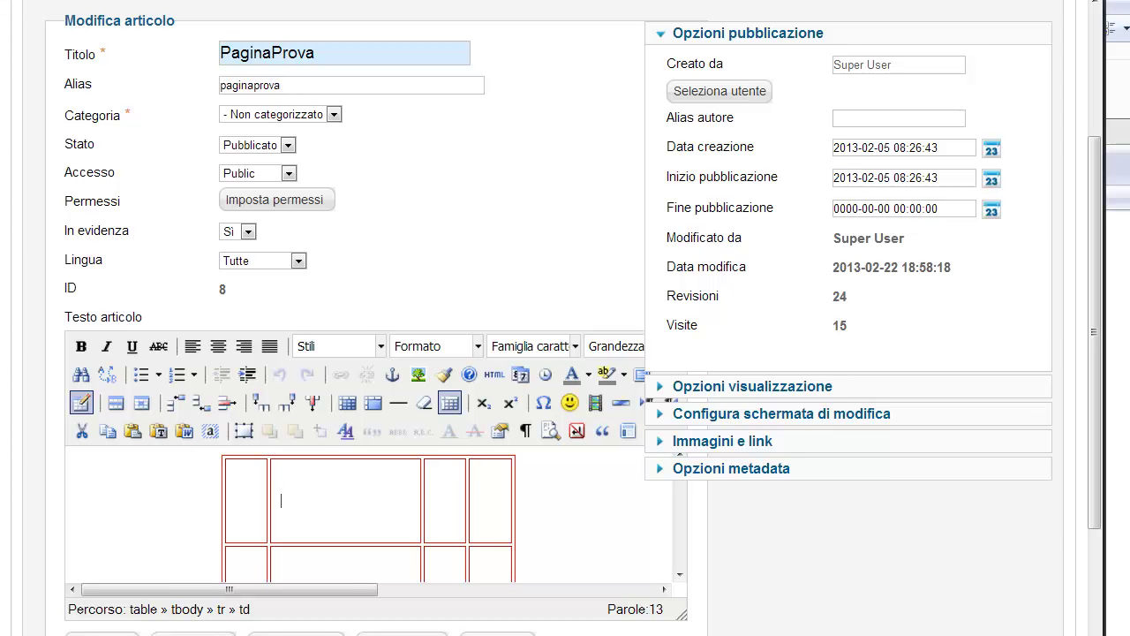
Switch to prova.html in Komodo Edit and examine the new-file template options, the page's head section and the table code
{"action": "key", "text": "alt+Tab"}
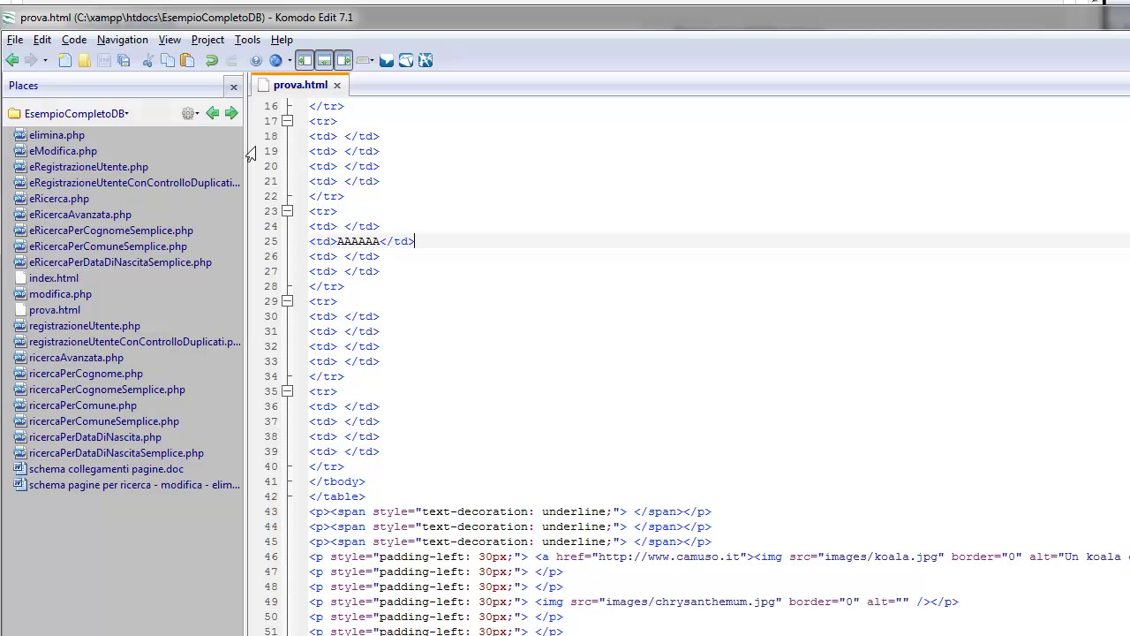
{"action": "left_click", "coordinate": [7, 41]}
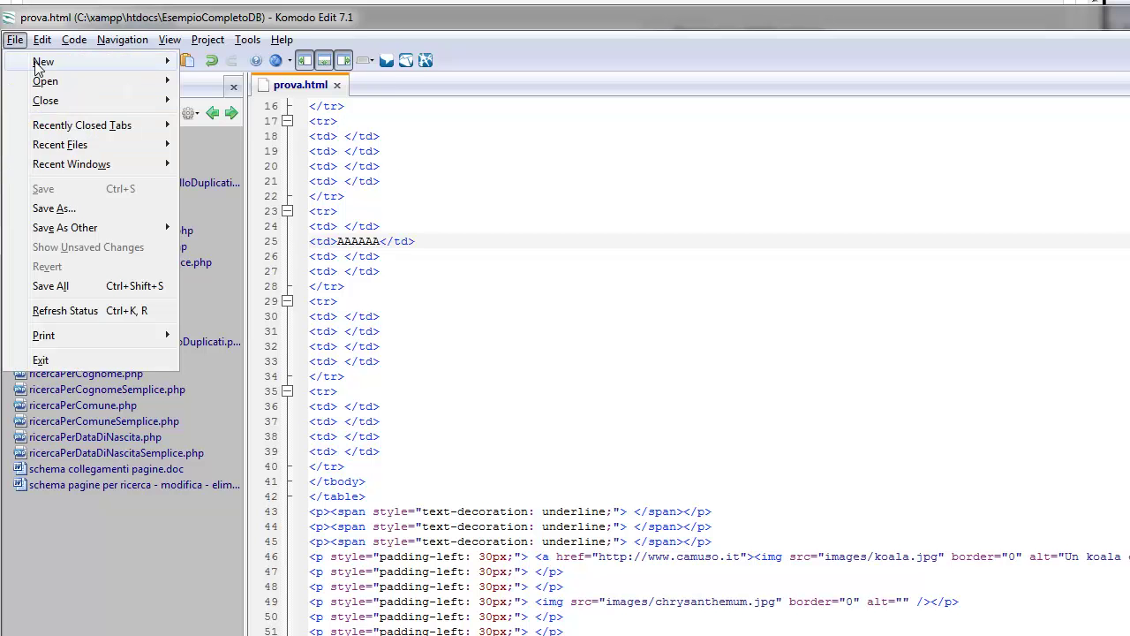
{"action": "mouse_move", "coordinate": [39, 63]}
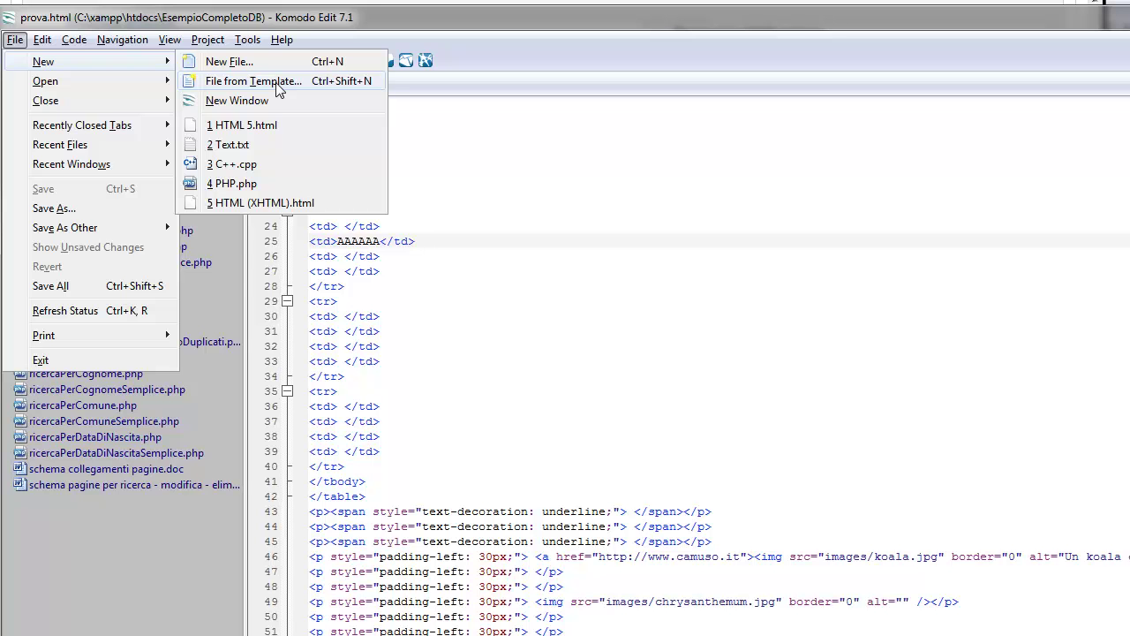
{"action": "left_click", "coordinate": [526, 154]}
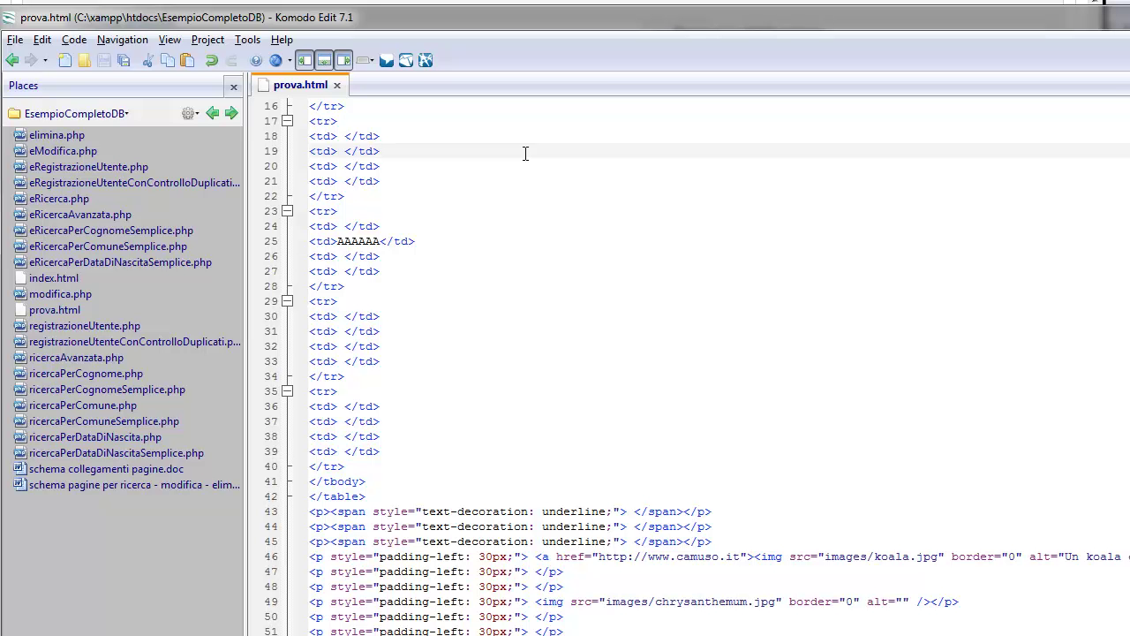
{"action": "scroll", "coordinate": [525, 152], "scroll_direction": "up", "scroll_amount": 5}
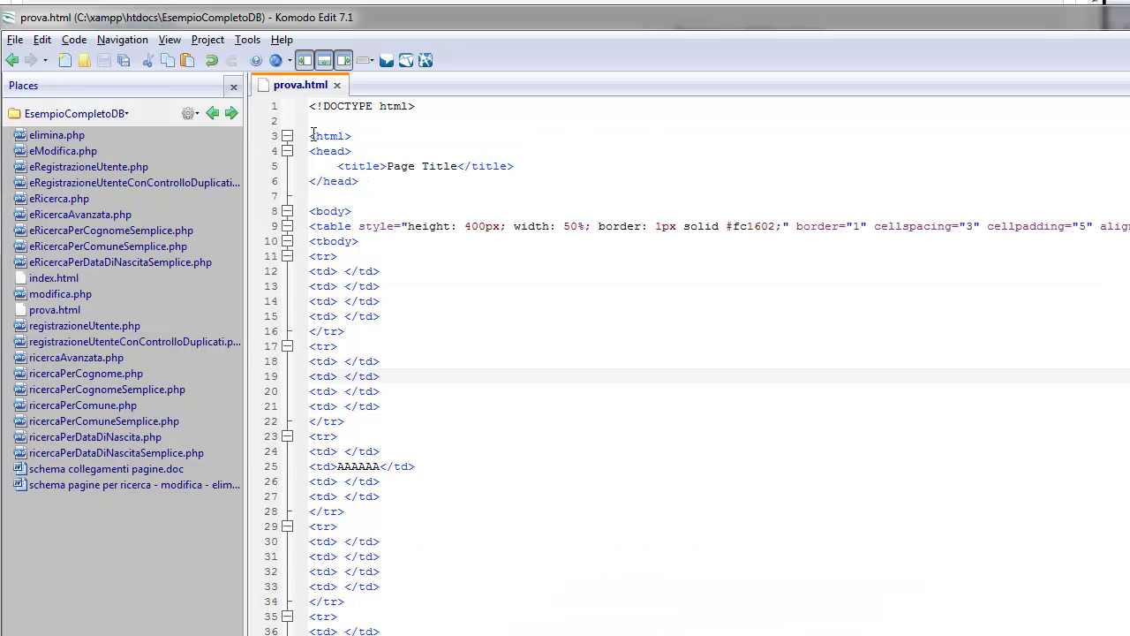
{"action": "left_click", "coordinate": [337, 168]}
{"action": "left_click", "coordinate": [349, 177]}
{"action": "left_click", "coordinate": [377, 191]}
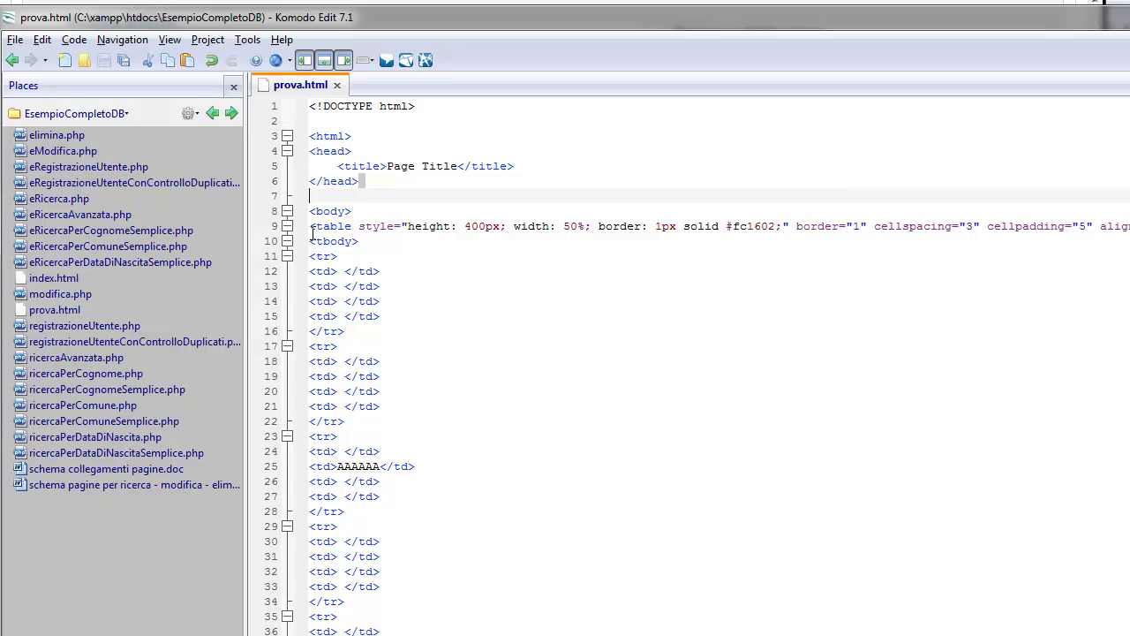
{"action": "left_click_drag", "start_coordinate": [315, 231], "coordinate": [504, 634]}
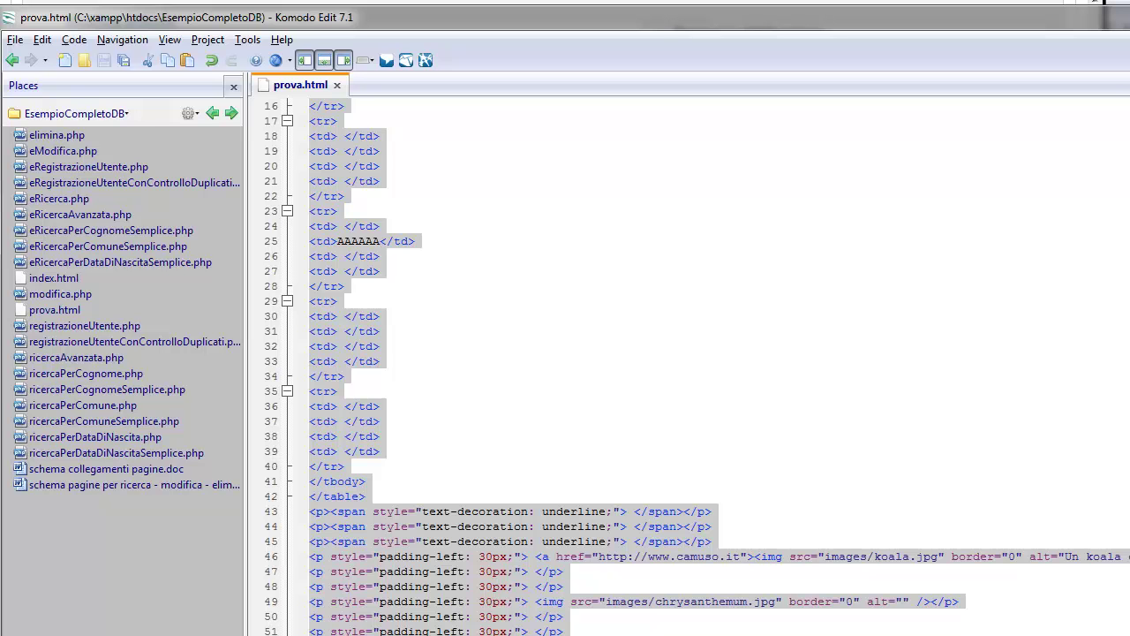
{"action": "key", "text": "Delete"}
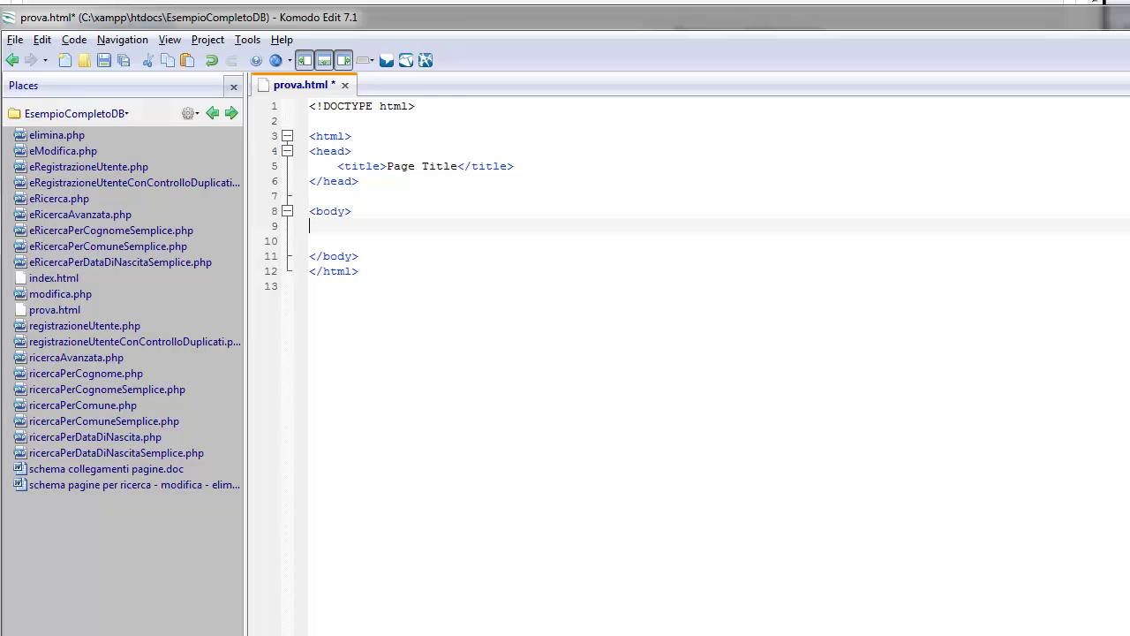
{"action": "key", "text": "ctrl+z"}
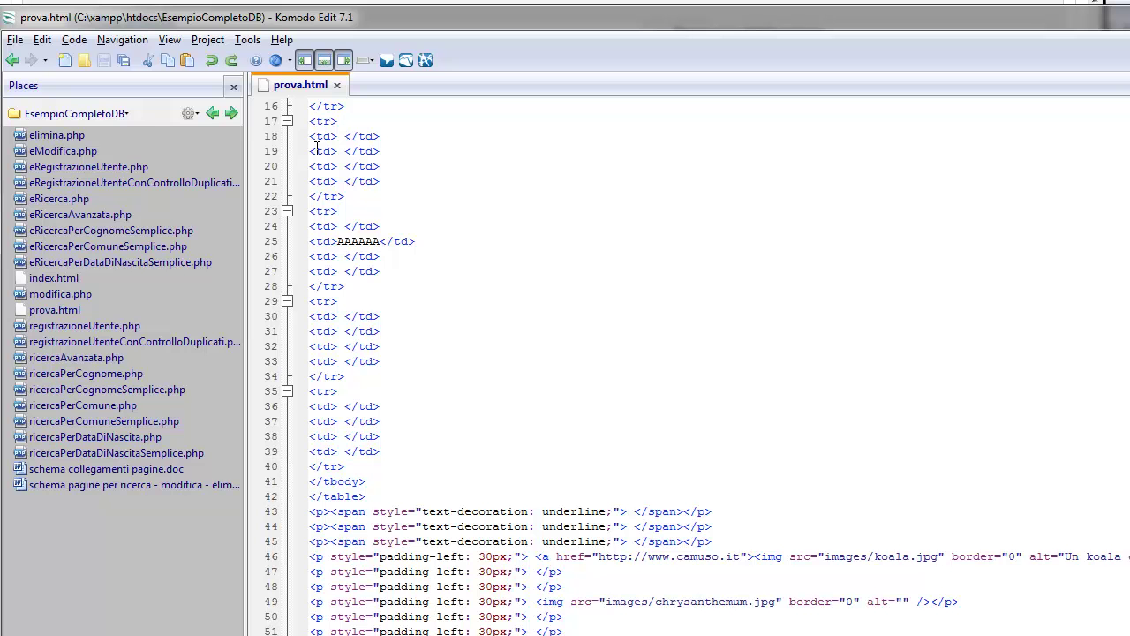
Preview prova.html in Firefox and arrange the browser window to examine the rendered table
{"action": "left_click", "coordinate": [290, 65]}
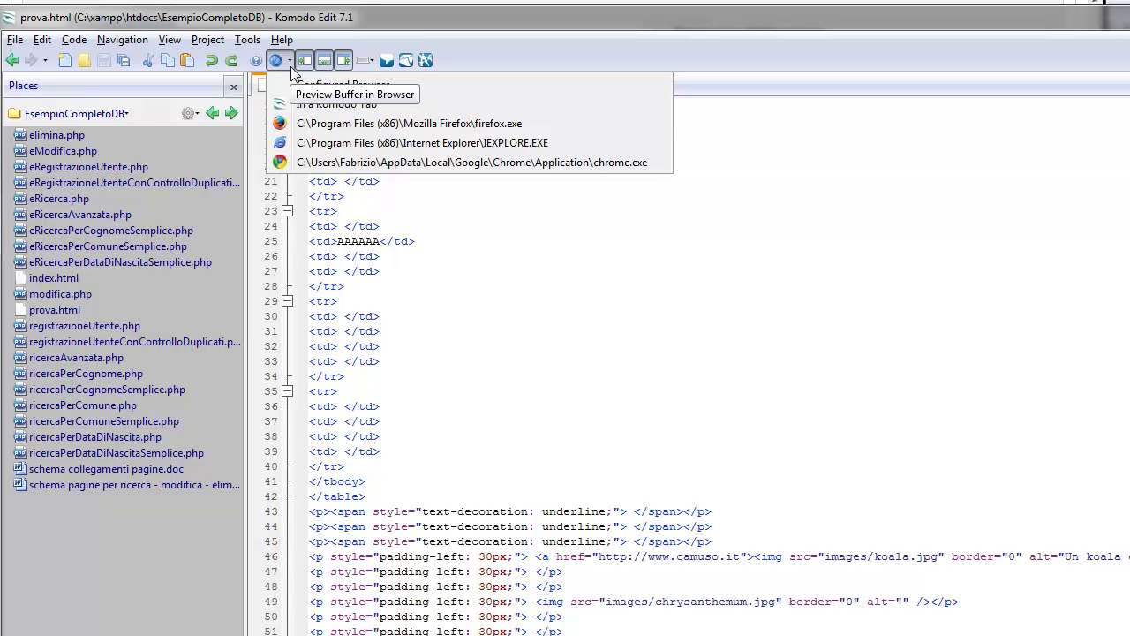
{"action": "left_click", "coordinate": [406, 124]}
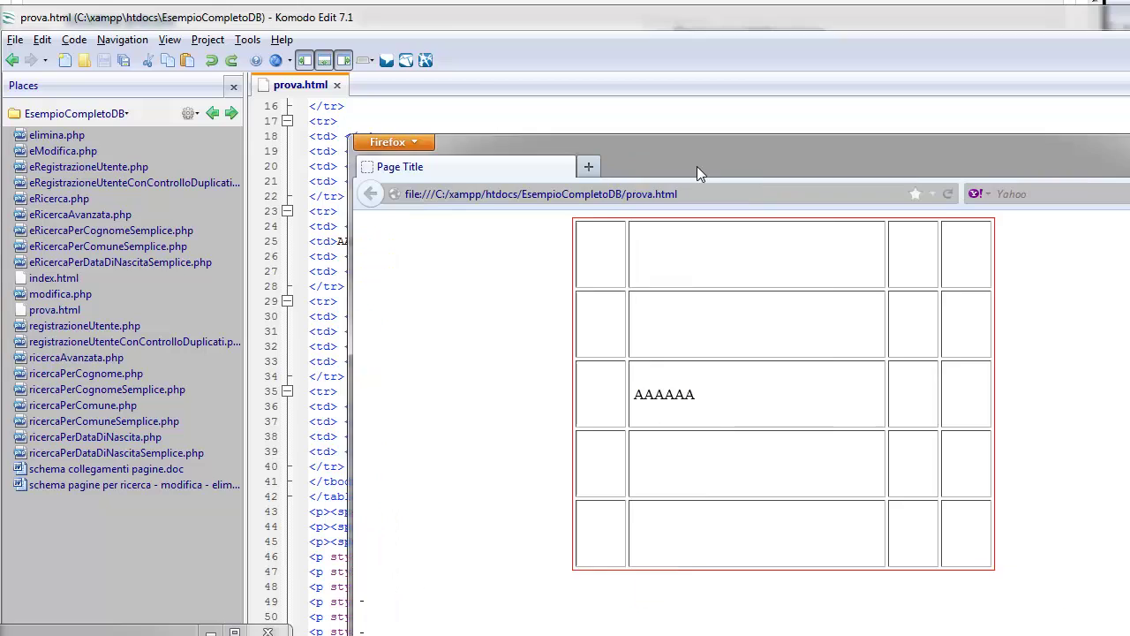
{"action": "left_click_drag", "start_coordinate": [696, 173], "coordinate": [586, 60]}
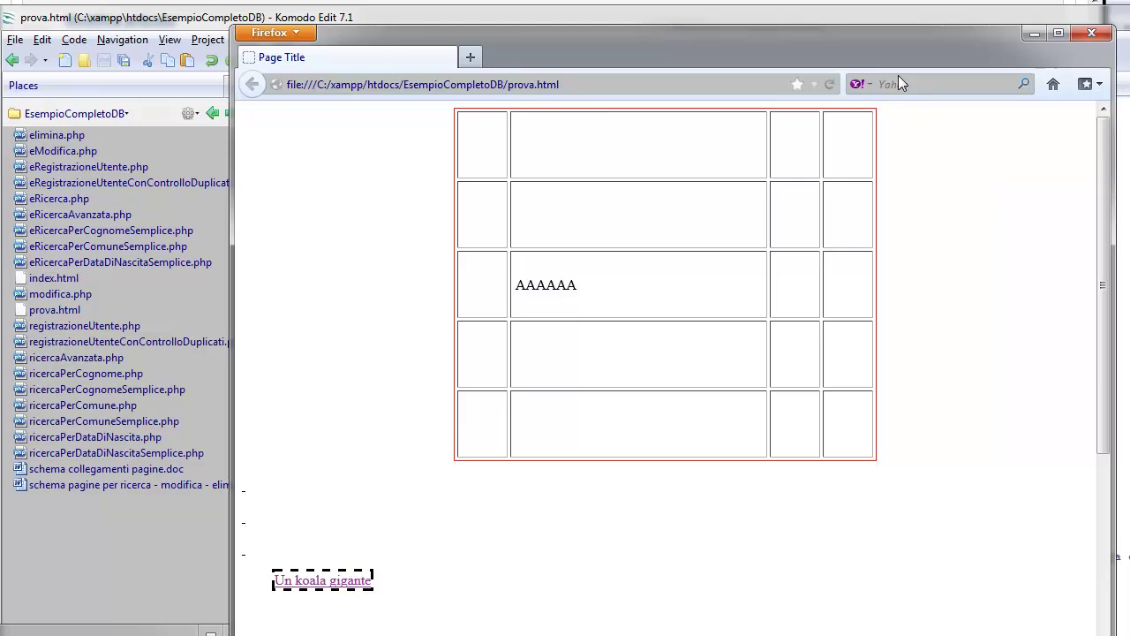
{"action": "left_click_drag", "start_coordinate": [882, 54], "coordinate": [717, 16]}
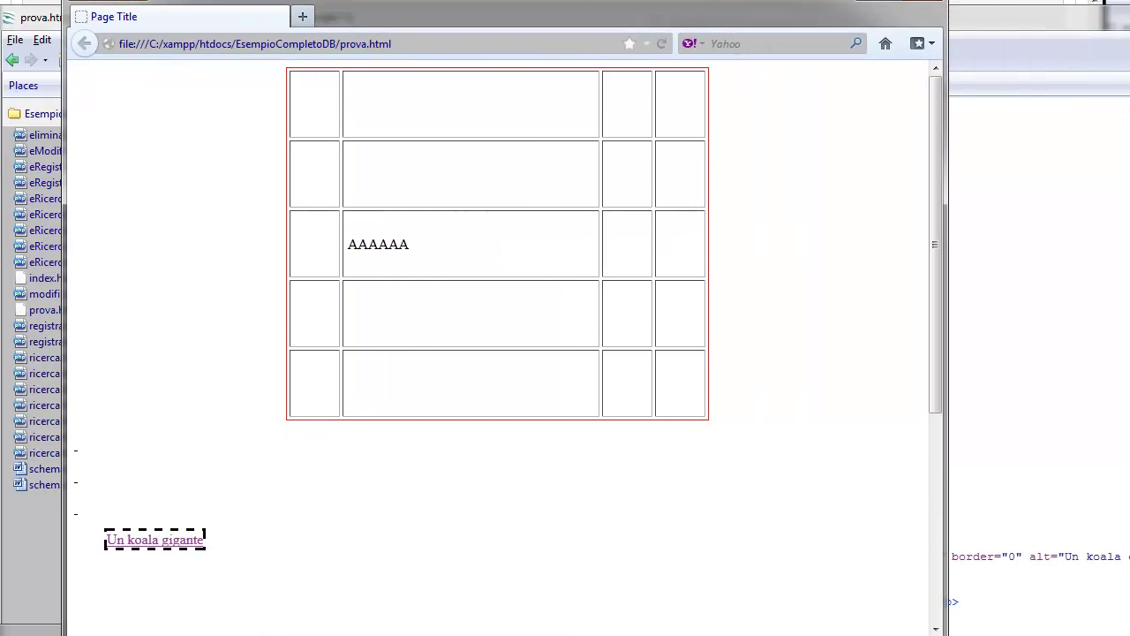
{"action": "left_click_drag", "start_coordinate": [948, 634], "coordinate": [1009, 536]}
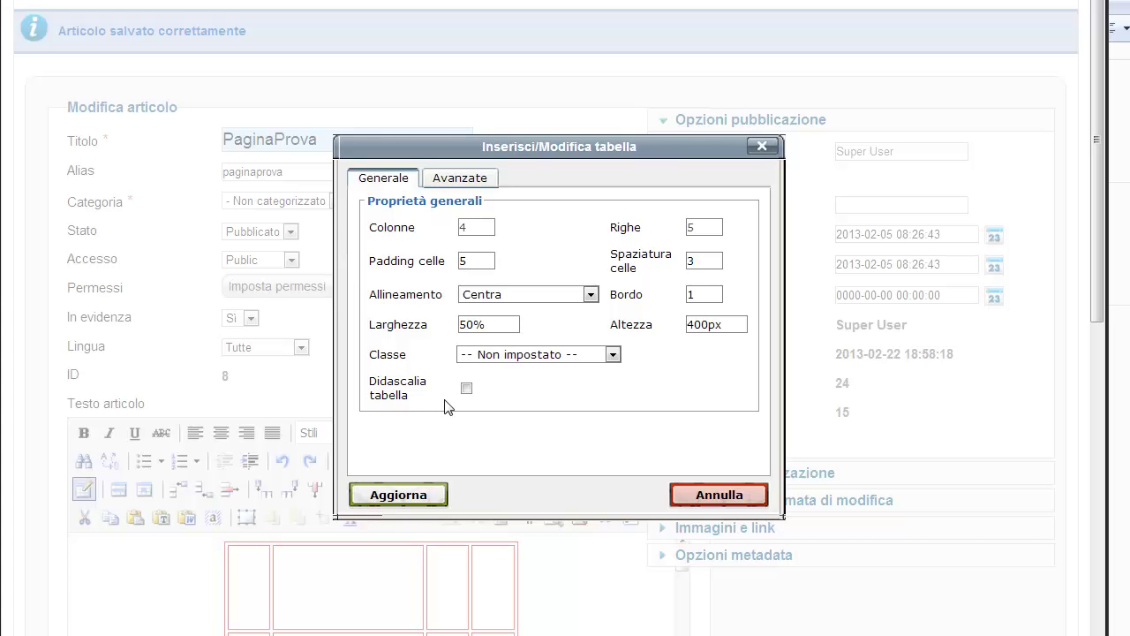
In the Joomla article editor, enable the caption for the PaginaProva table and enter "ELENCO ..." as its text
{"action": "left_click", "coordinate": [466, 388]}
{"action": "left_click", "coordinate": [394, 496]}
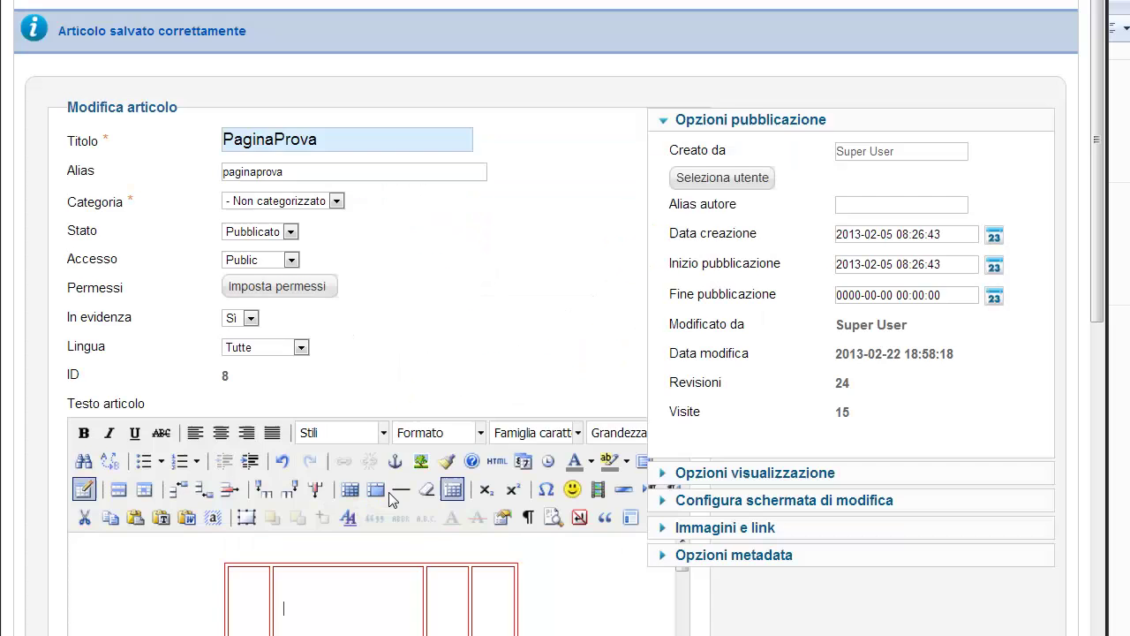
{"action": "left_click", "coordinate": [371, 552]}
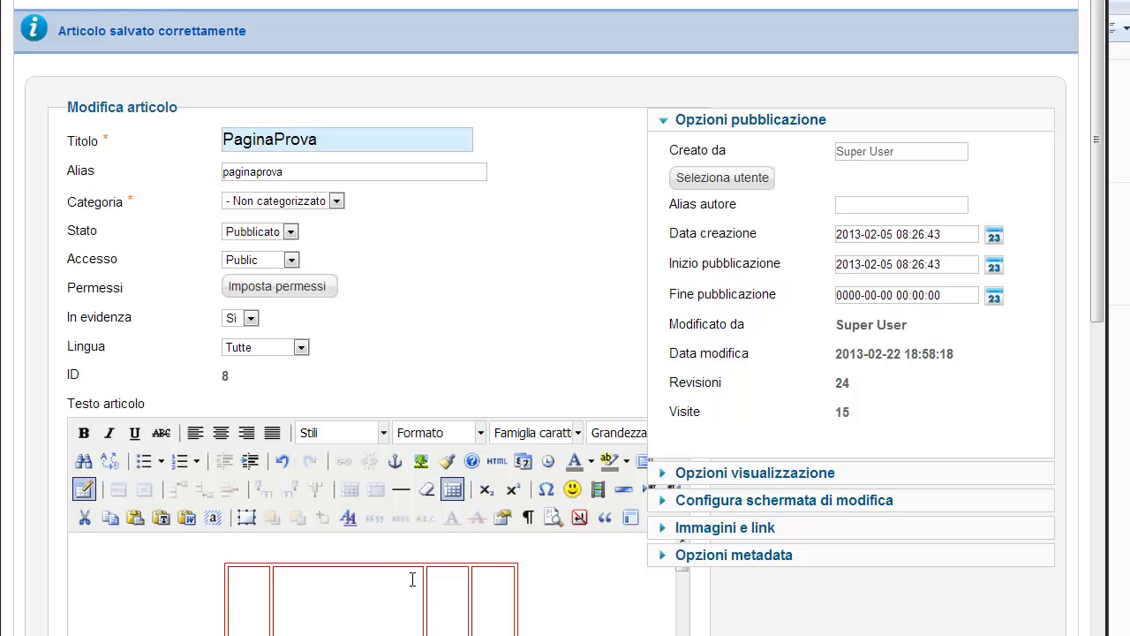
{"action": "type", "text": "ELENCO ..."}
Examine the caption tag in the article's HTML source and close the source editor
{"action": "left_click", "coordinate": [500, 461]}
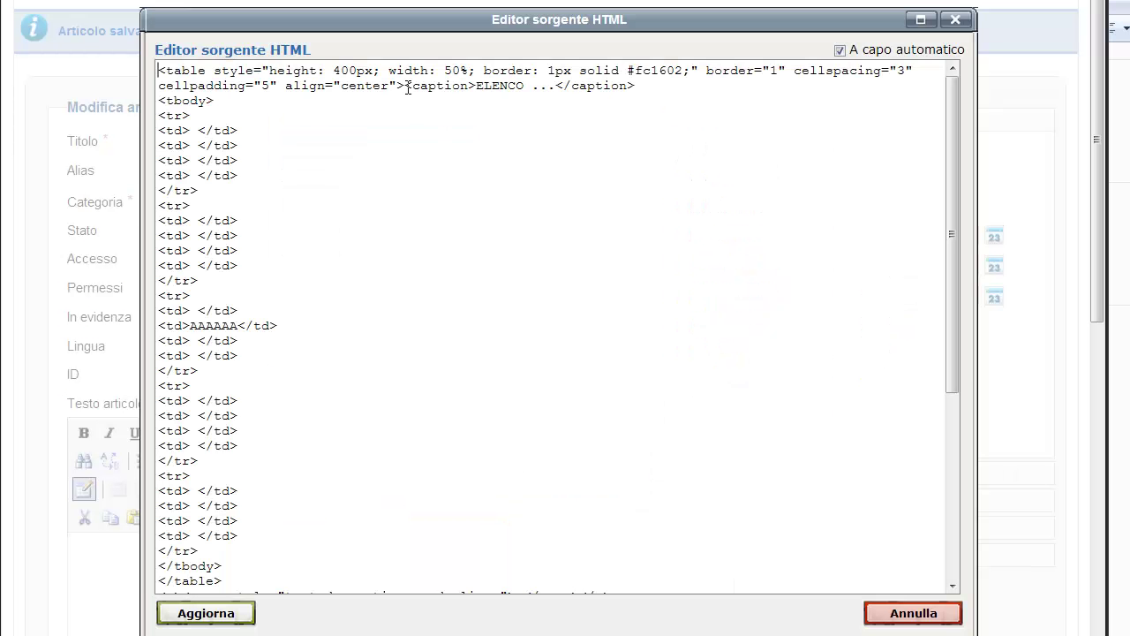
{"action": "left_click_drag", "start_coordinate": [406, 86], "coordinate": [639, 85]}
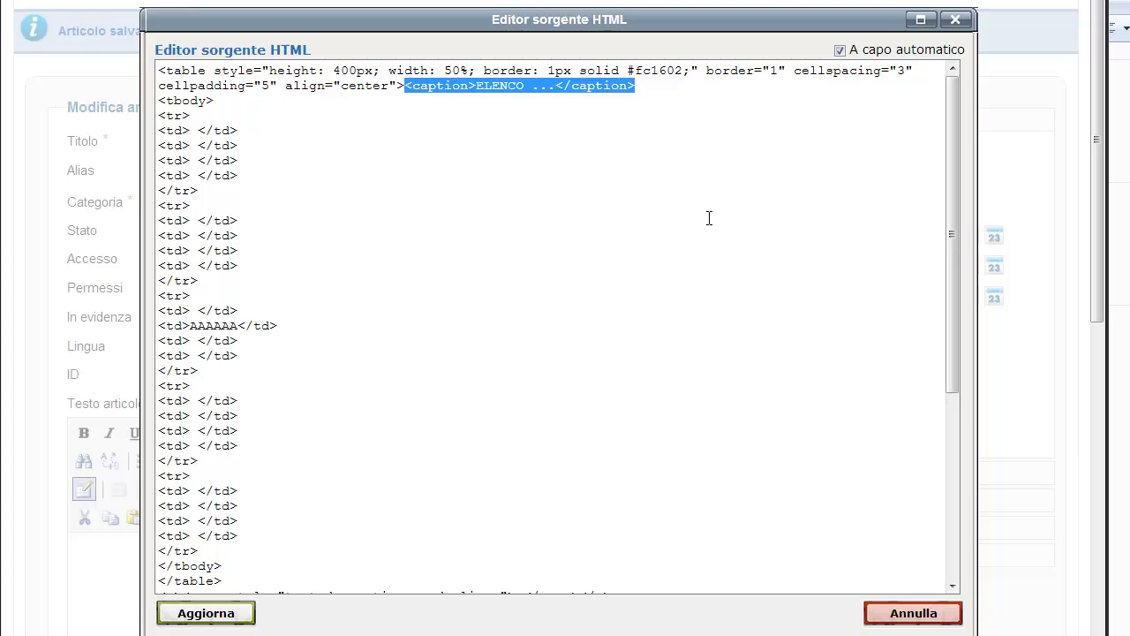
{"action": "key", "text": "Escape"}
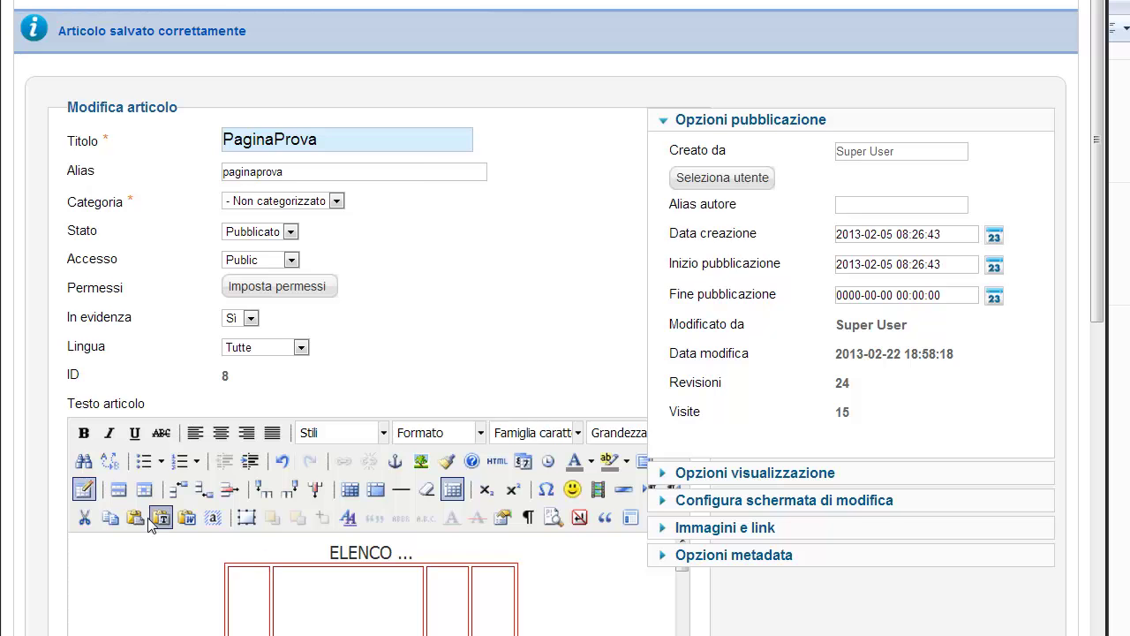
Set the table's width to 75% in its general properties and apply the change
{"action": "left_click", "coordinate": [84, 489]}
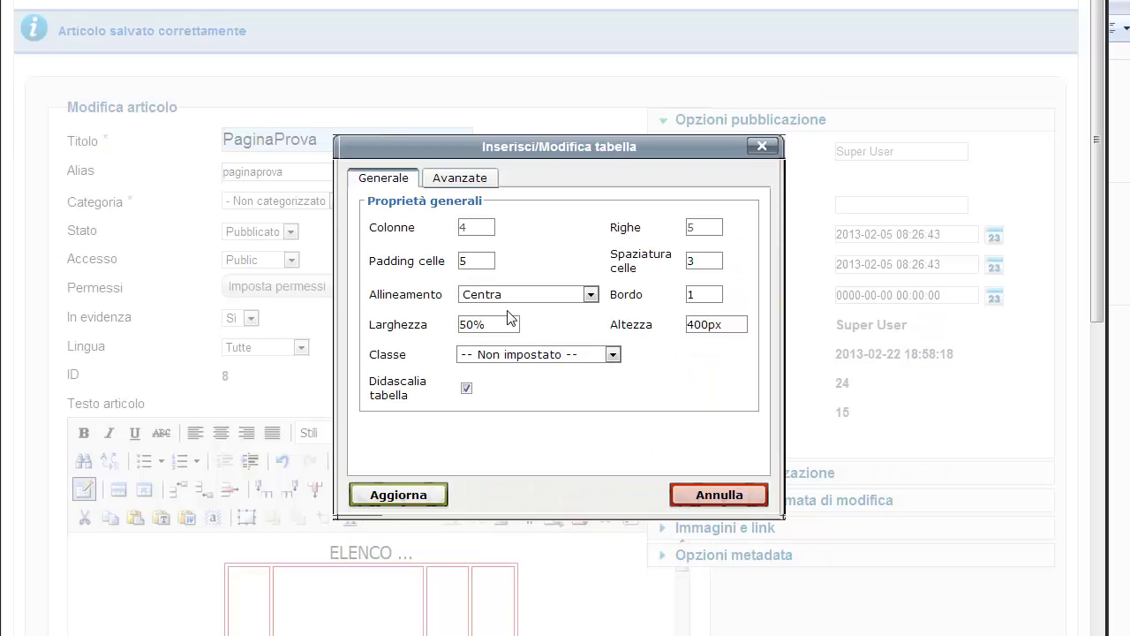
{"action": "left_click", "coordinate": [473, 325]}
{"action": "key", "text": "BackSpace"}
{"action": "key", "text": "BackSpace"}
{"action": "type", "text": "75"}
{"action": "left_click", "coordinate": [403, 499]}
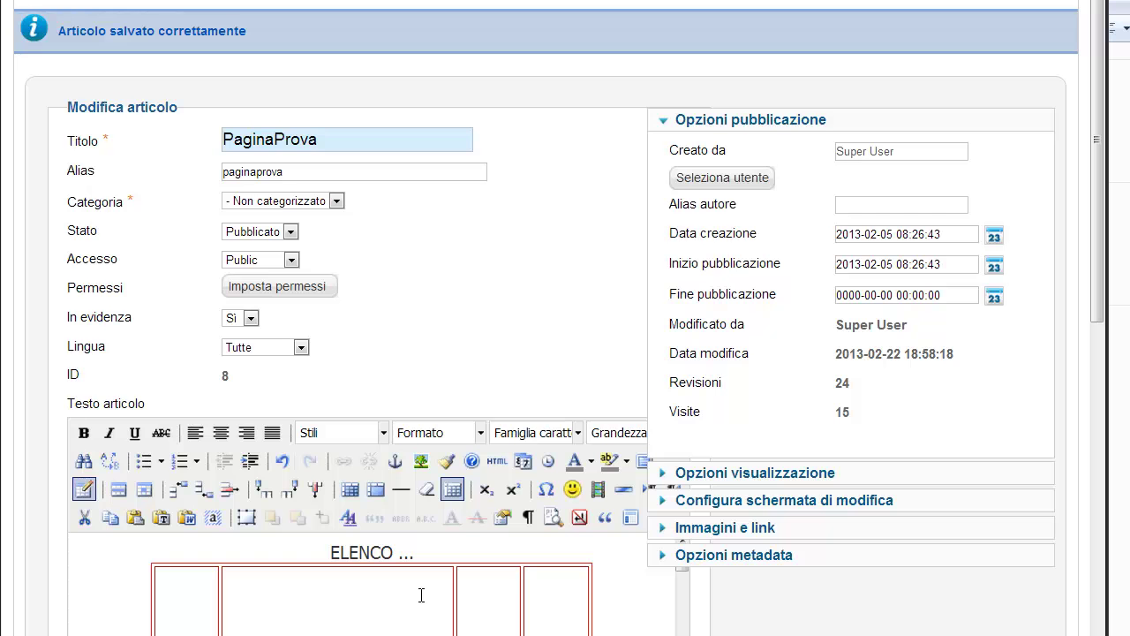
Give the table the Id "elencoEntrate" in its advanced properties and update it
{"action": "left_click", "coordinate": [452, 489]}
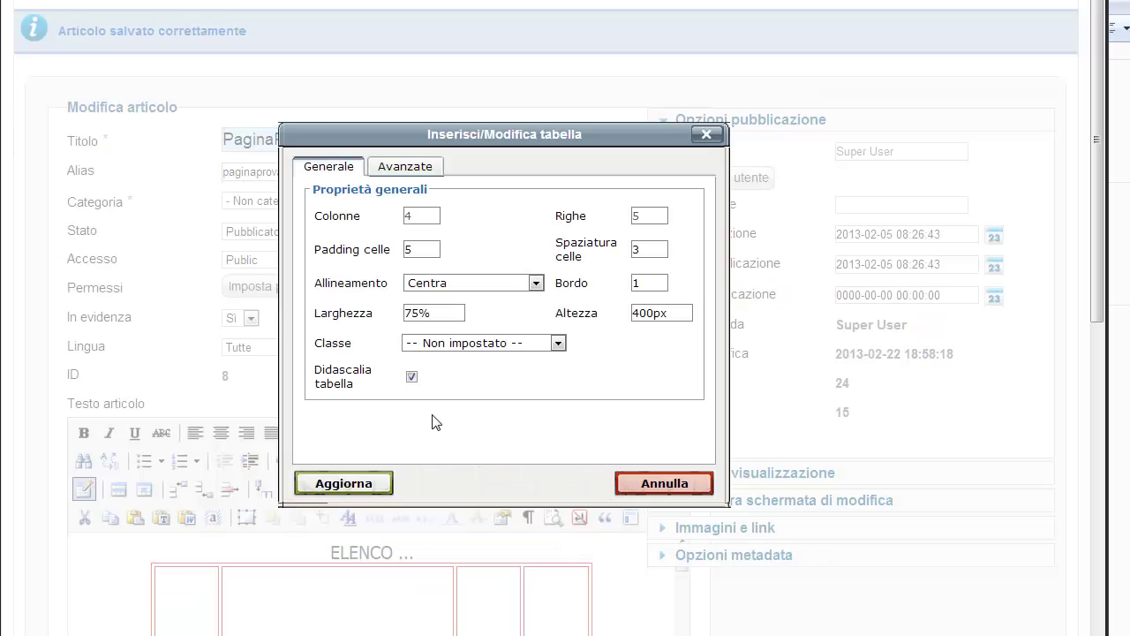
{"action": "left_click", "coordinate": [407, 178]}
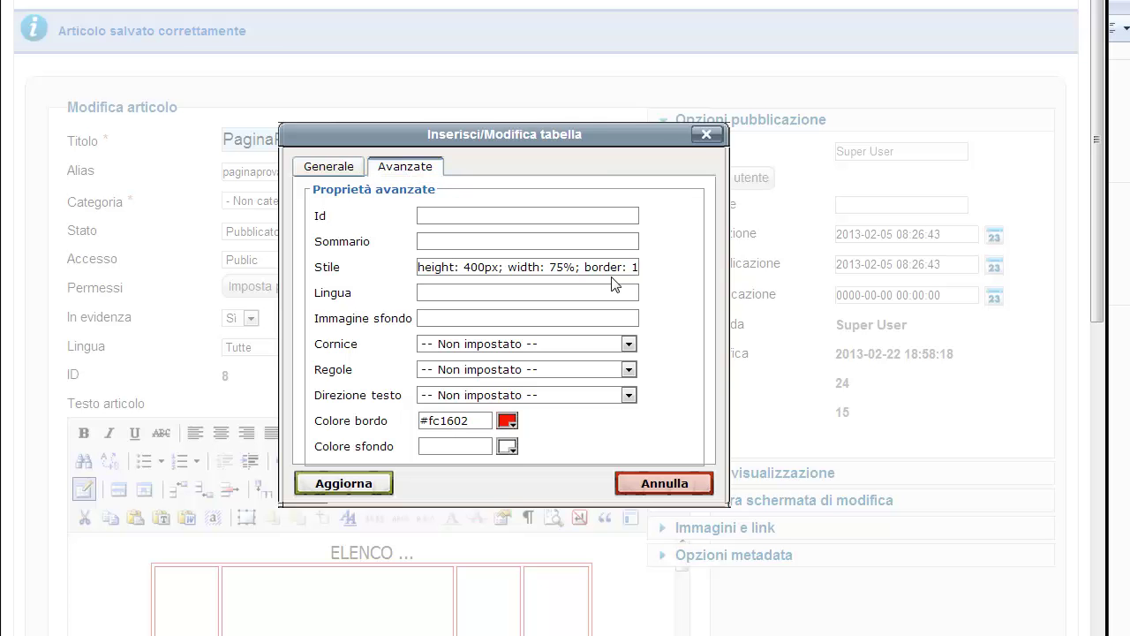
{"action": "left_click", "coordinate": [499, 216]}
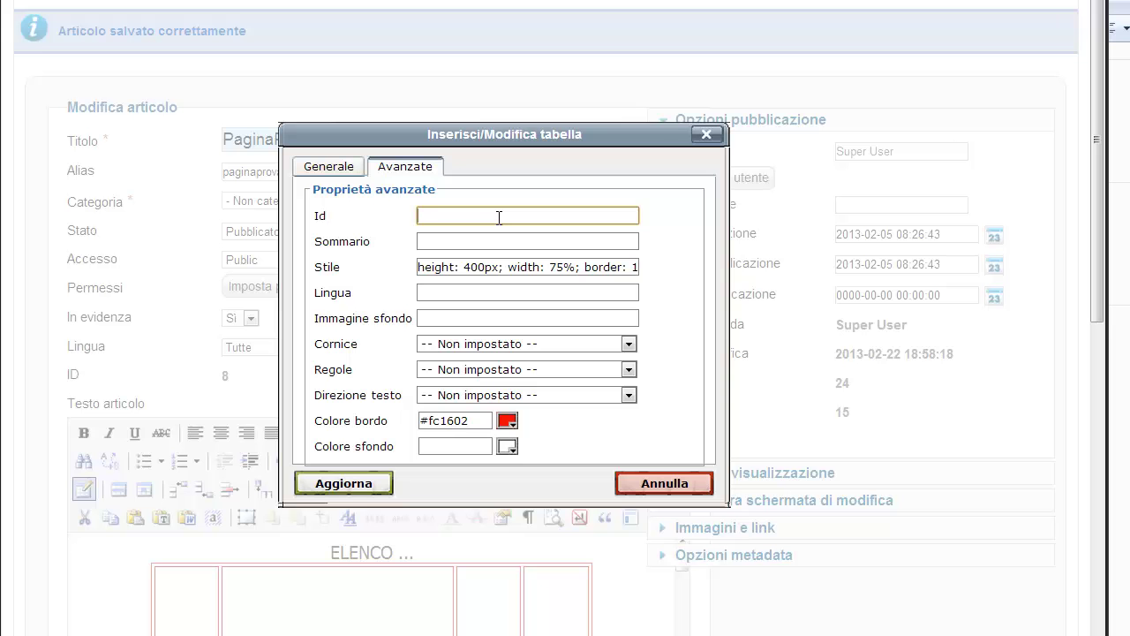
{"action": "type", "text": "elencoù"}
{"action": "key", "text": "BackSpace"}
{"action": "key", "text": "BackSpace"}
{"action": "type", "text": "oEtt"}
{"action": "key", "text": "BackSpace"}
{"action": "key", "text": "BackSpace"}
{"action": "type", "text": "ntrate"}
{"action": "left_click", "coordinate": [357, 491]}
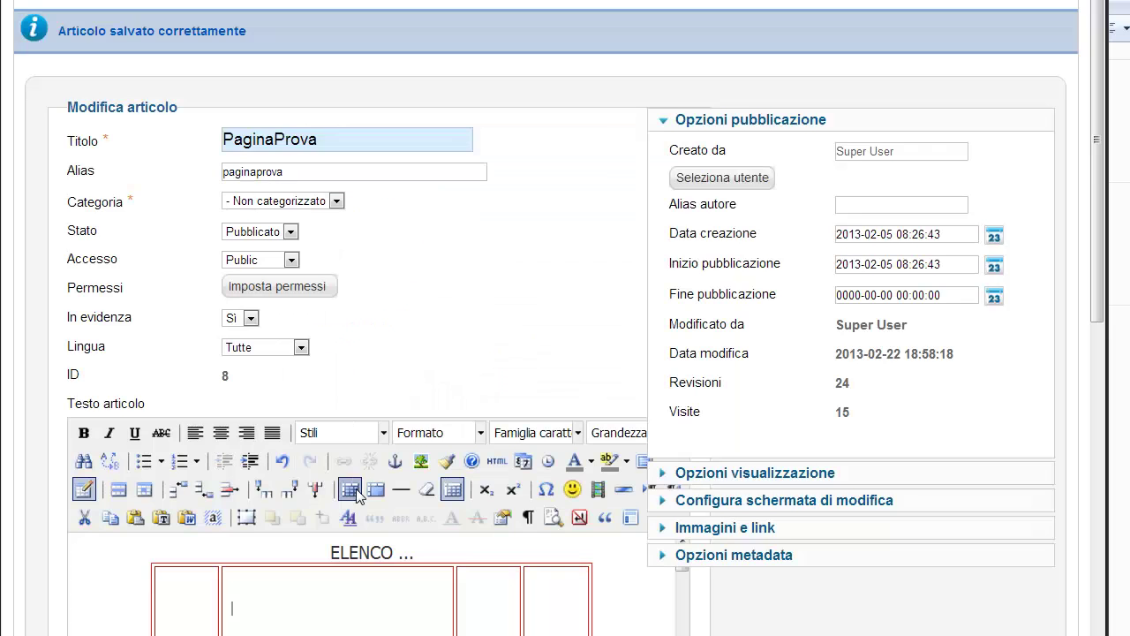
Examine the table's id attribute in the article's HTML source and close the source editor
{"action": "scroll", "coordinate": [423, 509], "scroll_direction": "down", "scroll_amount": 1}
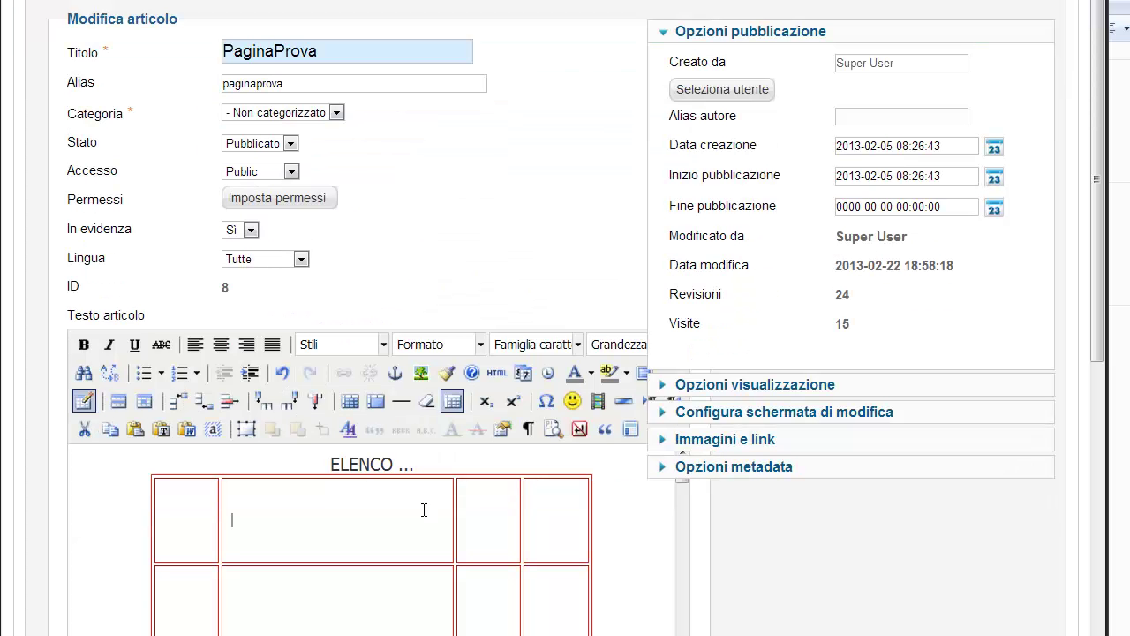
{"action": "left_click", "coordinate": [498, 373]}
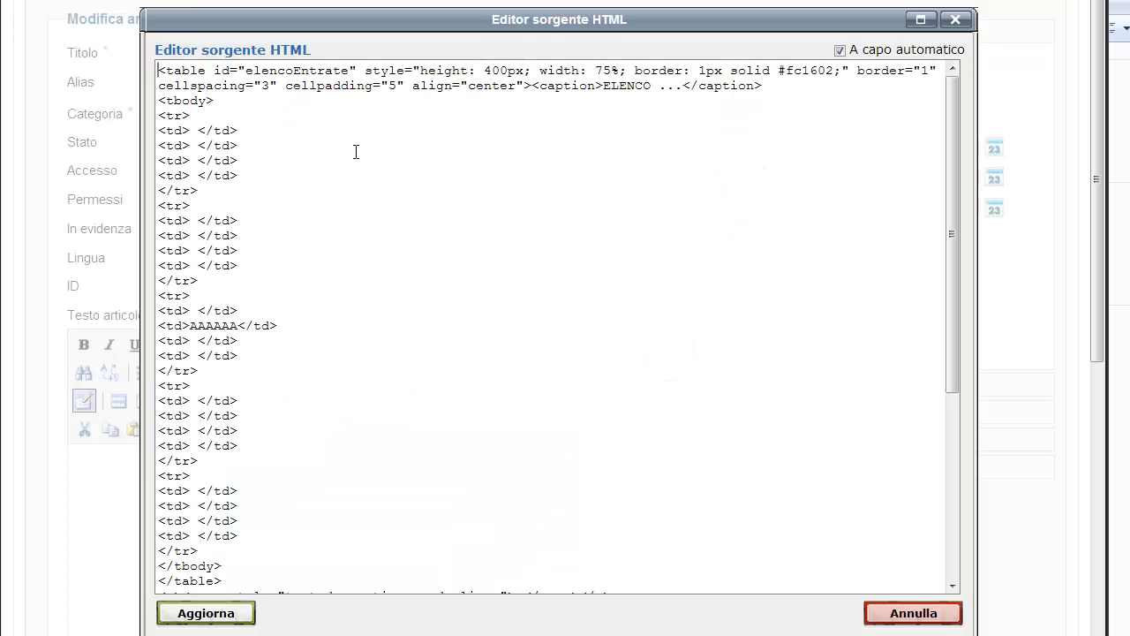
{"action": "left_click_drag", "start_coordinate": [214, 72], "coordinate": [357, 70]}
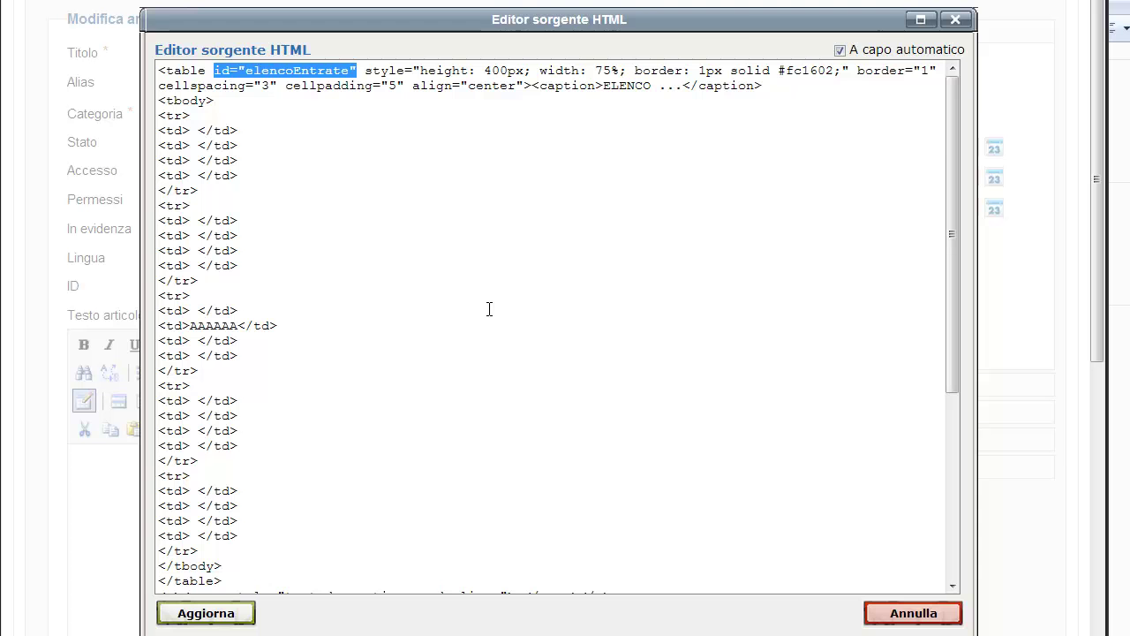
{"action": "left_click", "coordinate": [192, 615]}
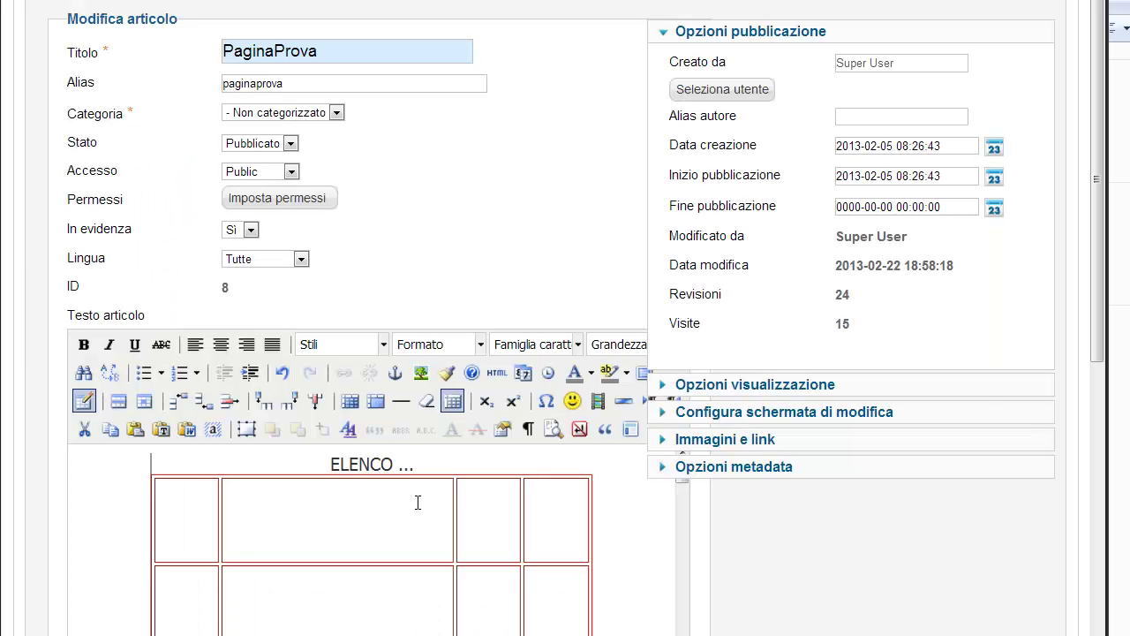
Set the table's summary (Sommario) to "prova sommario" in its advanced properties and update it
{"action": "left_click", "coordinate": [417, 539]}
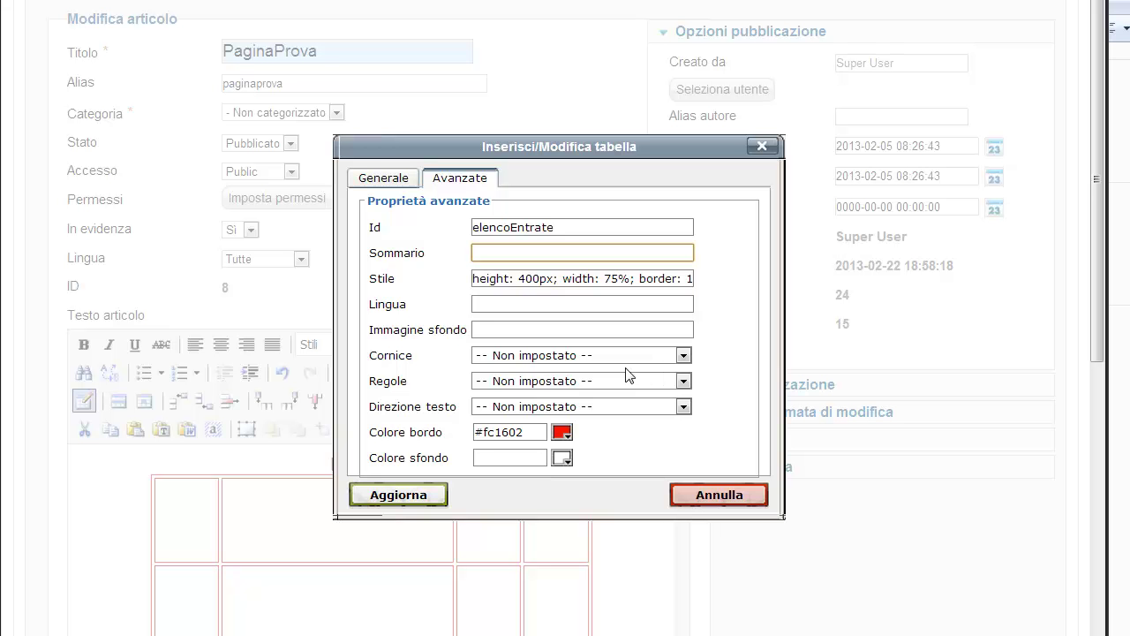
{"action": "type", "text": "prova sommario"}
{"action": "left_click", "coordinate": [399, 496]}
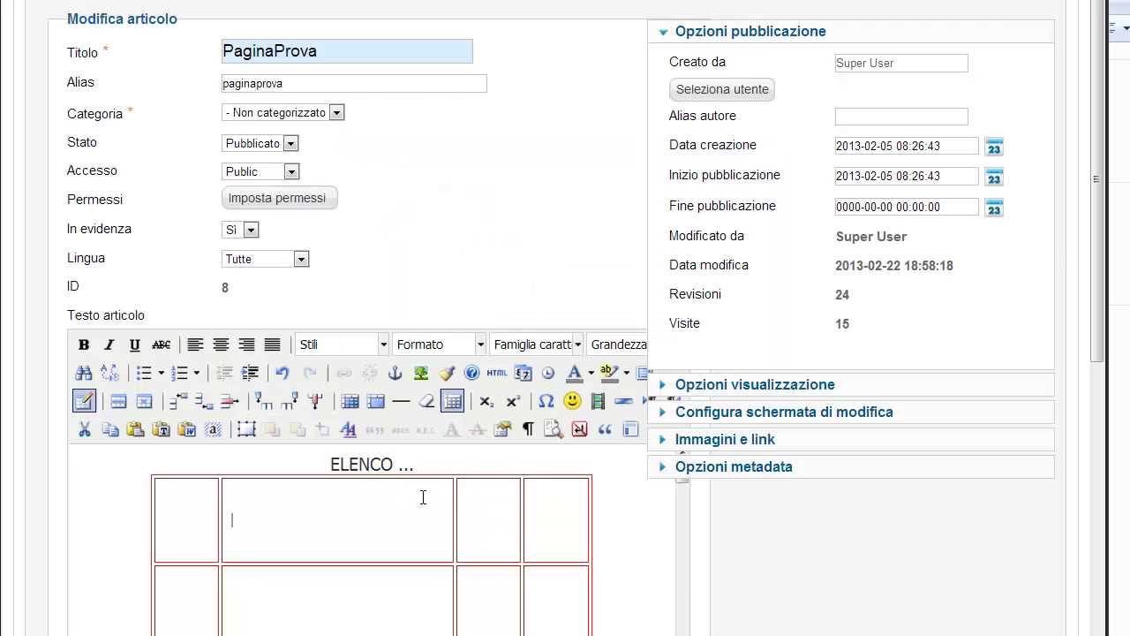
Examine the table's summary attribute in the article's HTML source and close the source editor
{"action": "left_click", "coordinate": [497, 375]}
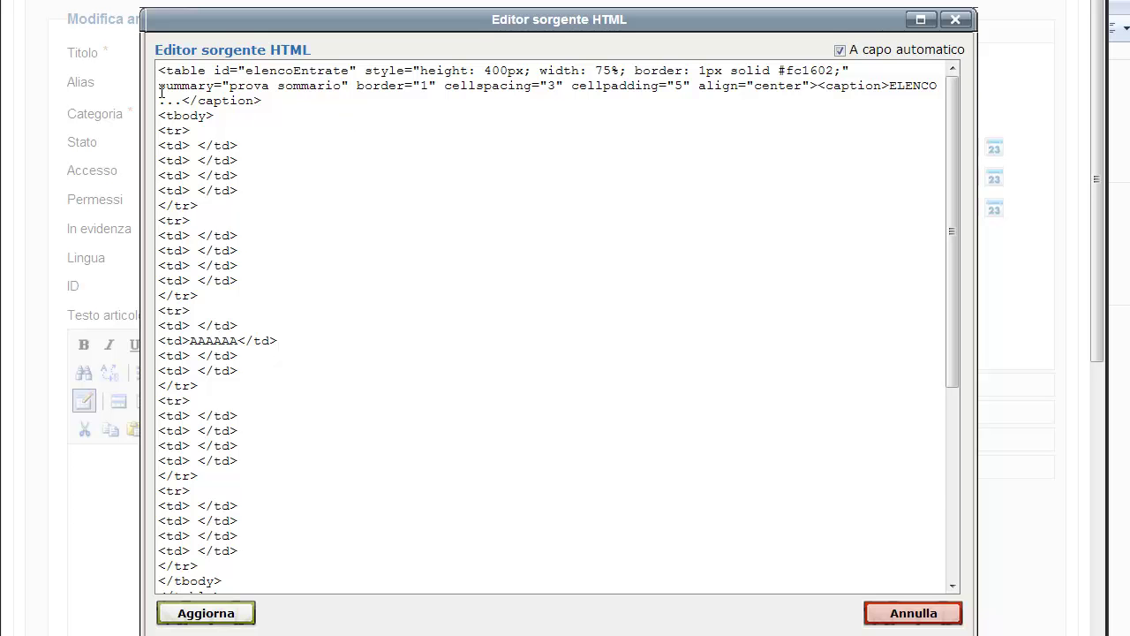
{"action": "left_click_drag", "start_coordinate": [159, 85], "coordinate": [352, 85]}
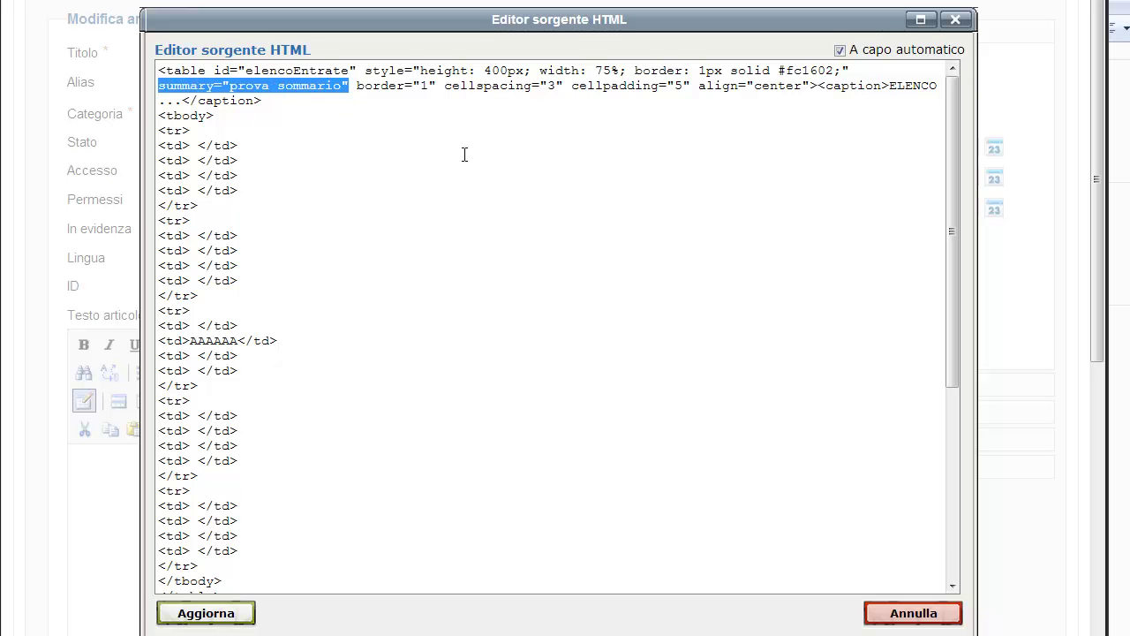
{"action": "left_click", "coordinate": [231, 618]}
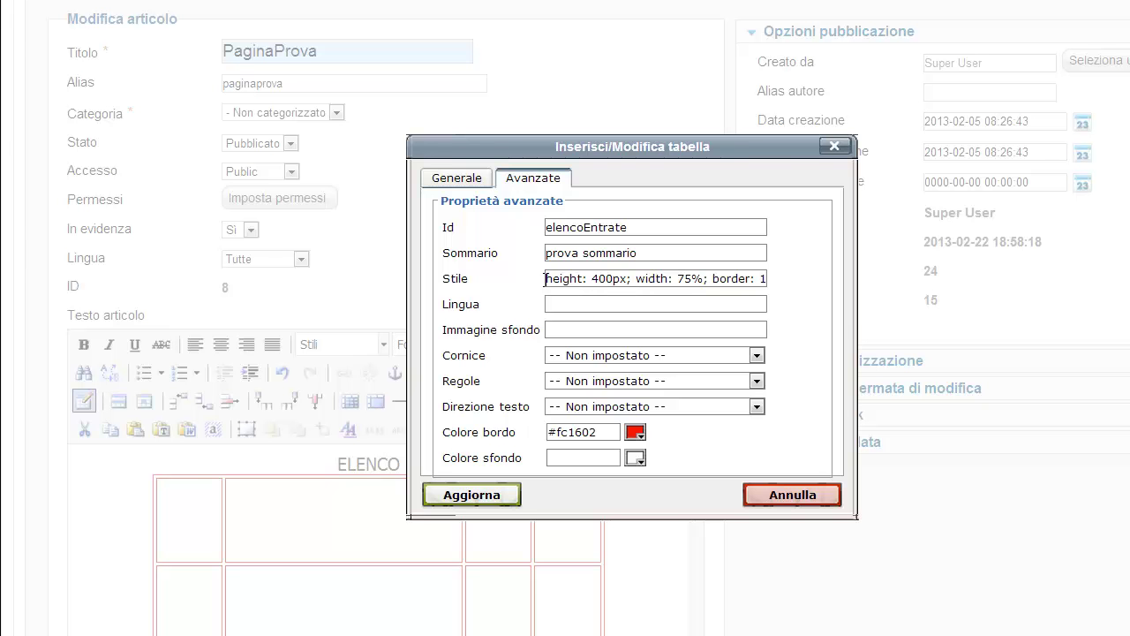
Examine the full inline style (Stile) of the table and compare it with the general table properties
{"action": "left_click_drag", "start_coordinate": [545, 279], "coordinate": [805, 272]}
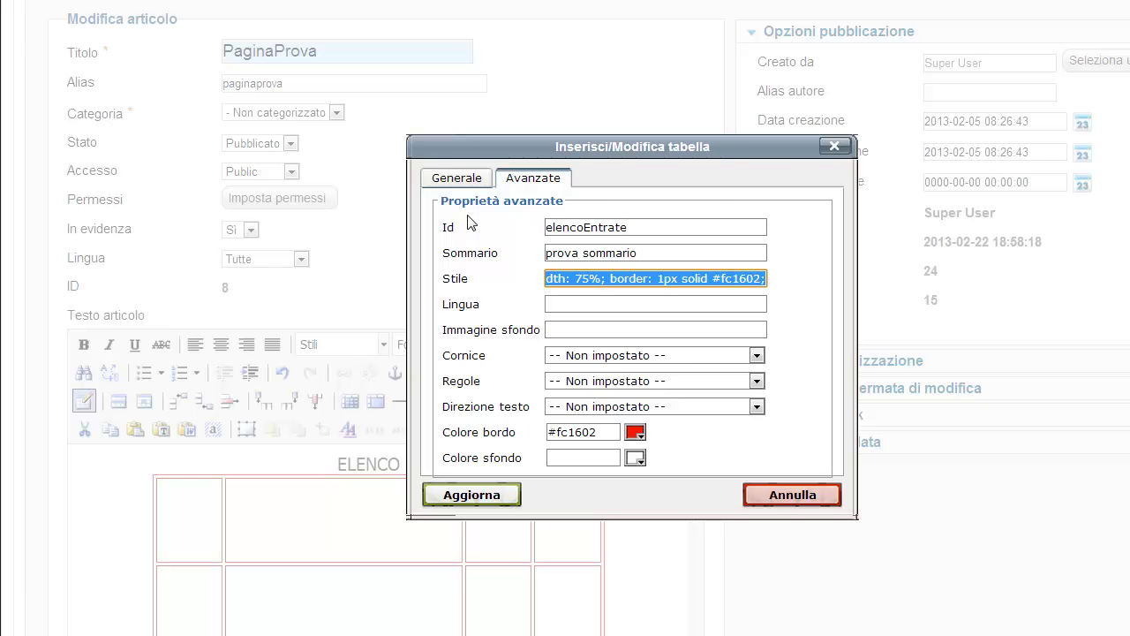
{"action": "left_click", "coordinate": [457, 185]}
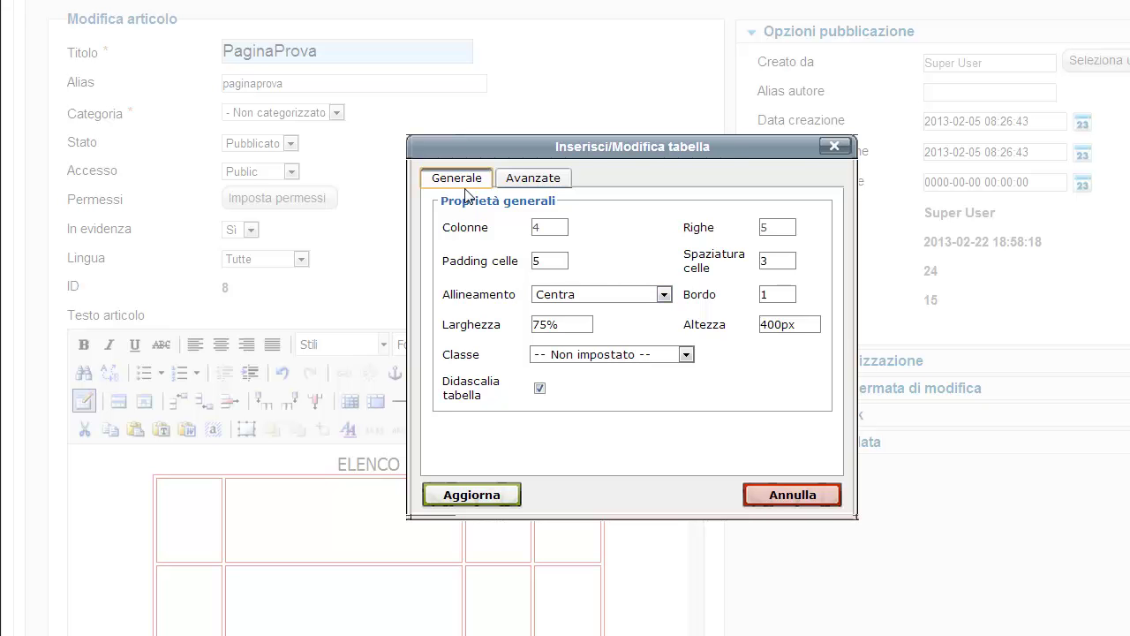
{"action": "left_click", "coordinate": [541, 180]}
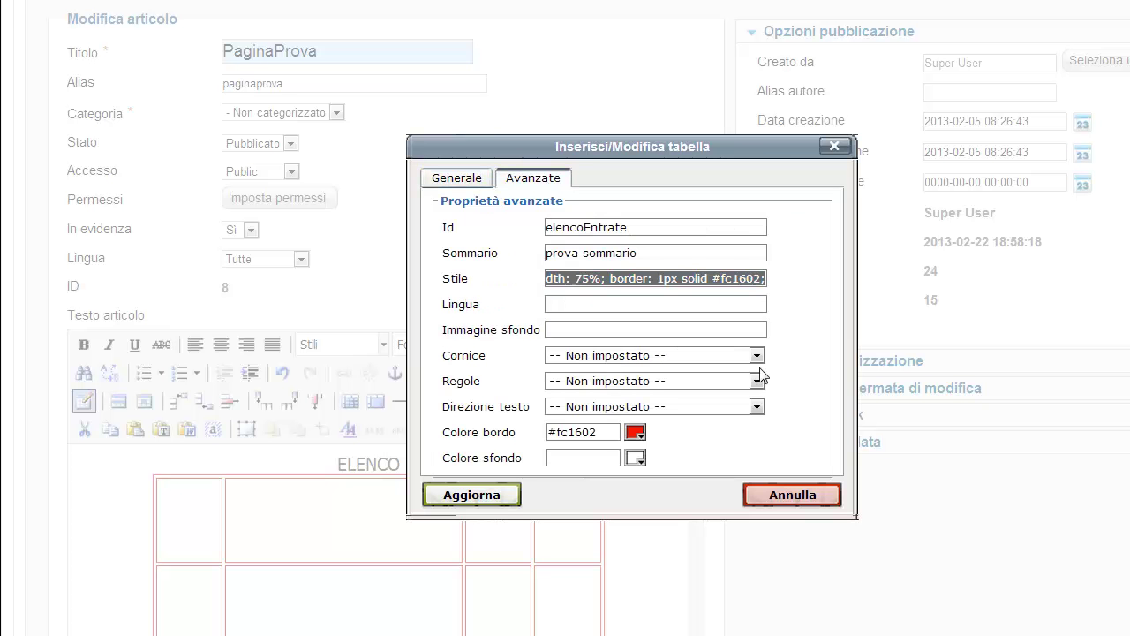
{"action": "left_click", "coordinate": [644, 278]}
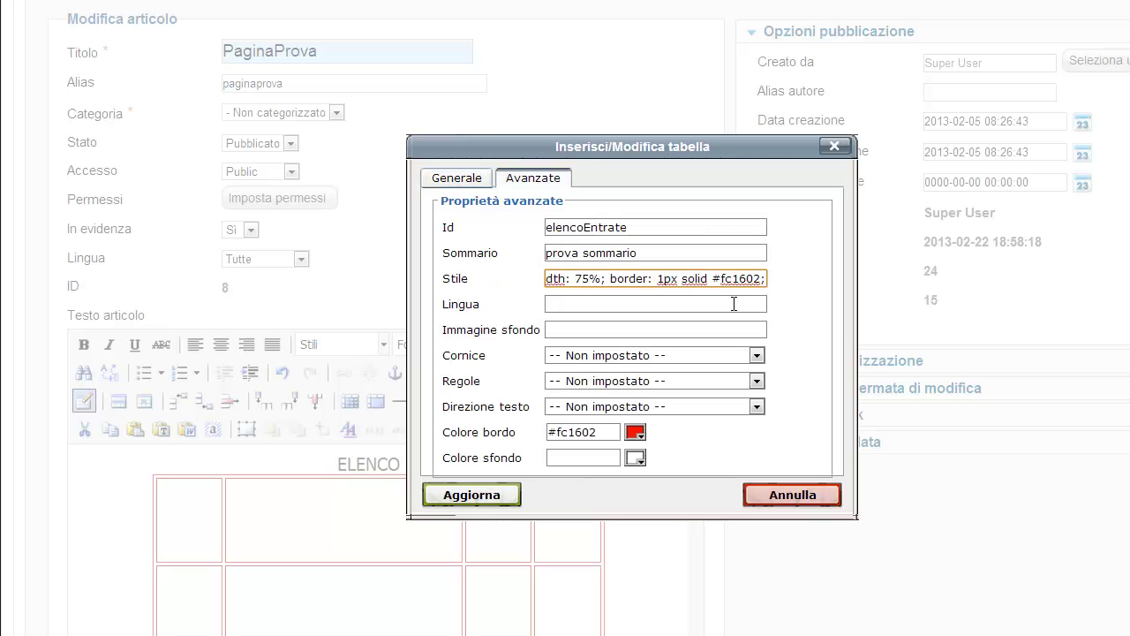
{"action": "key", "text": "Home"}
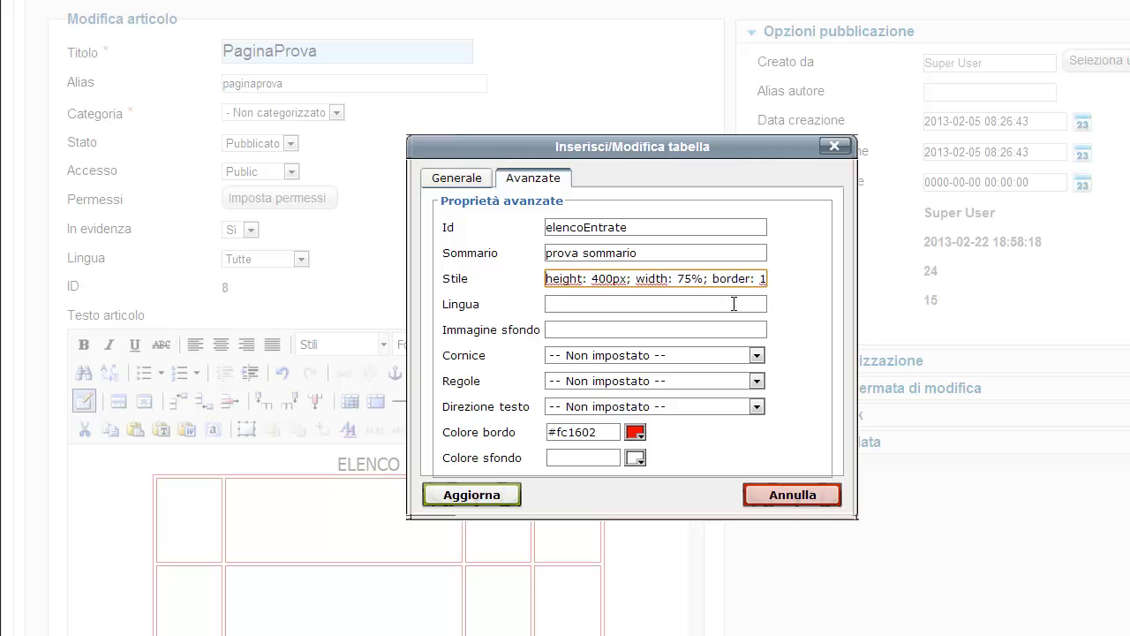
{"action": "key", "text": "End"}
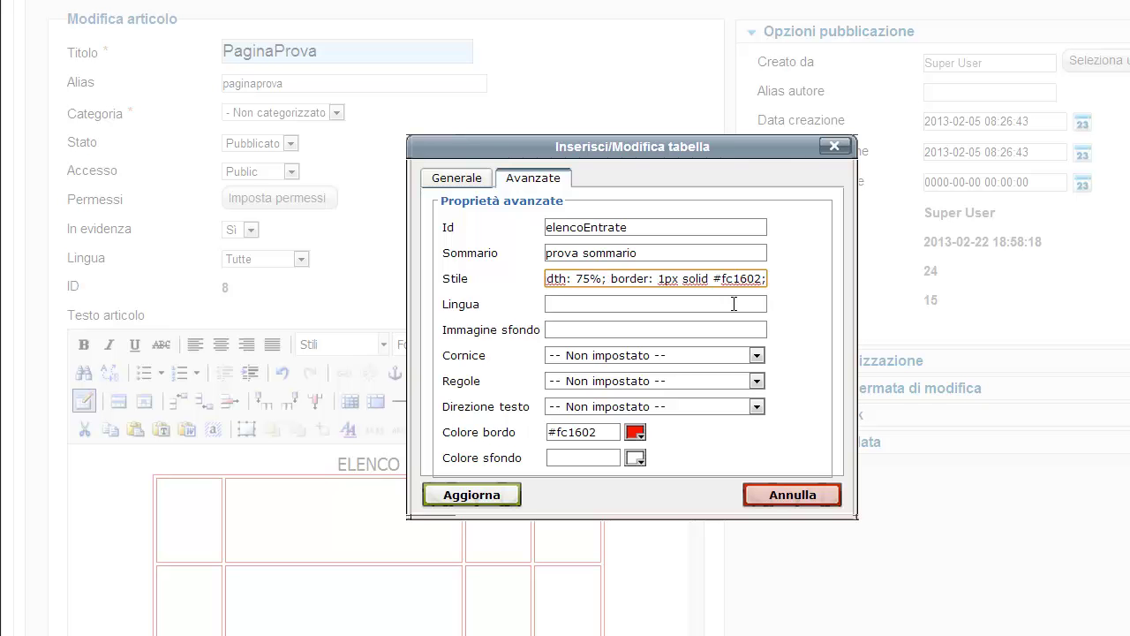
{"action": "key", "text": "Home"}
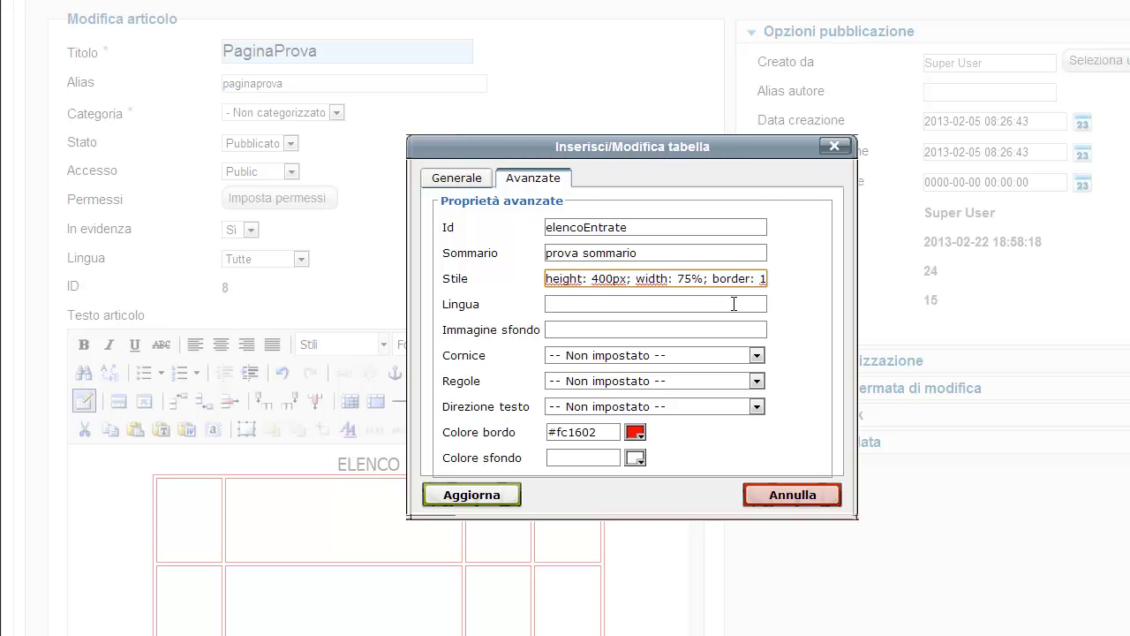
Set the table's background image (Immagine sfondo) to images/koala.jpg in its advanced properties, update the table and view it in the article
{"action": "left_click", "coordinate": [631, 307]}
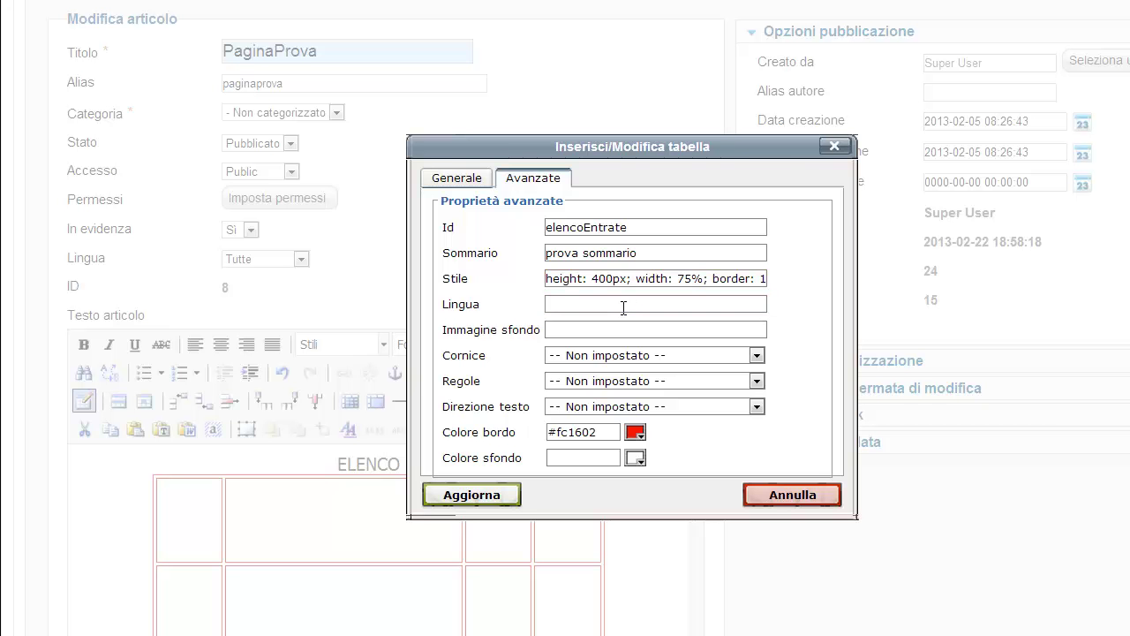
{"action": "left_click", "coordinate": [623, 308]}
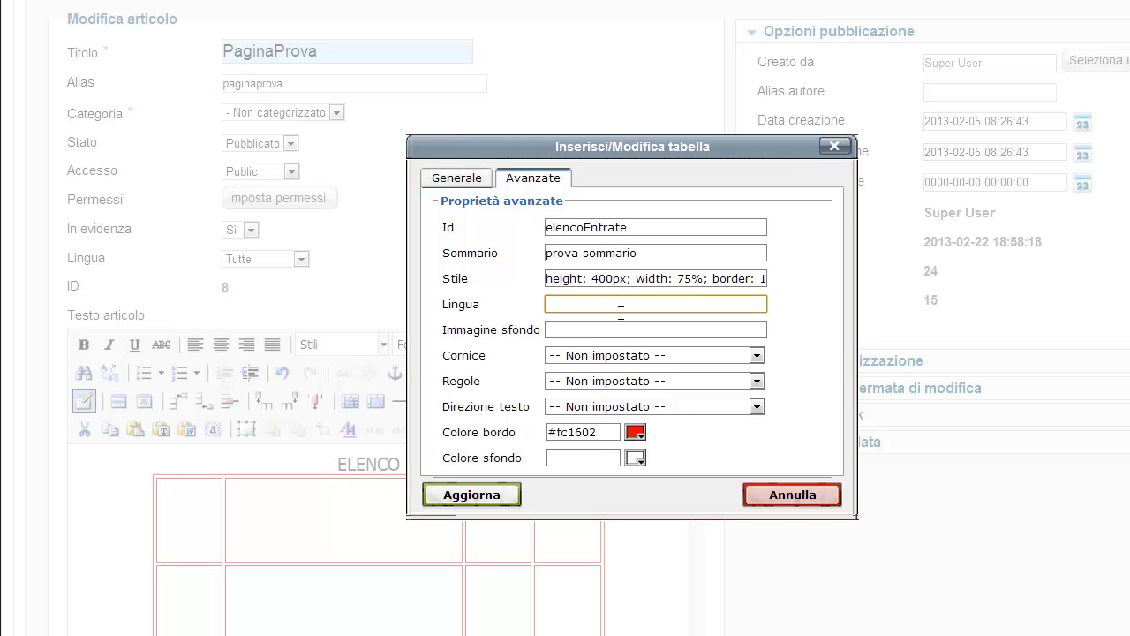
{"action": "left_click", "coordinate": [594, 328]}
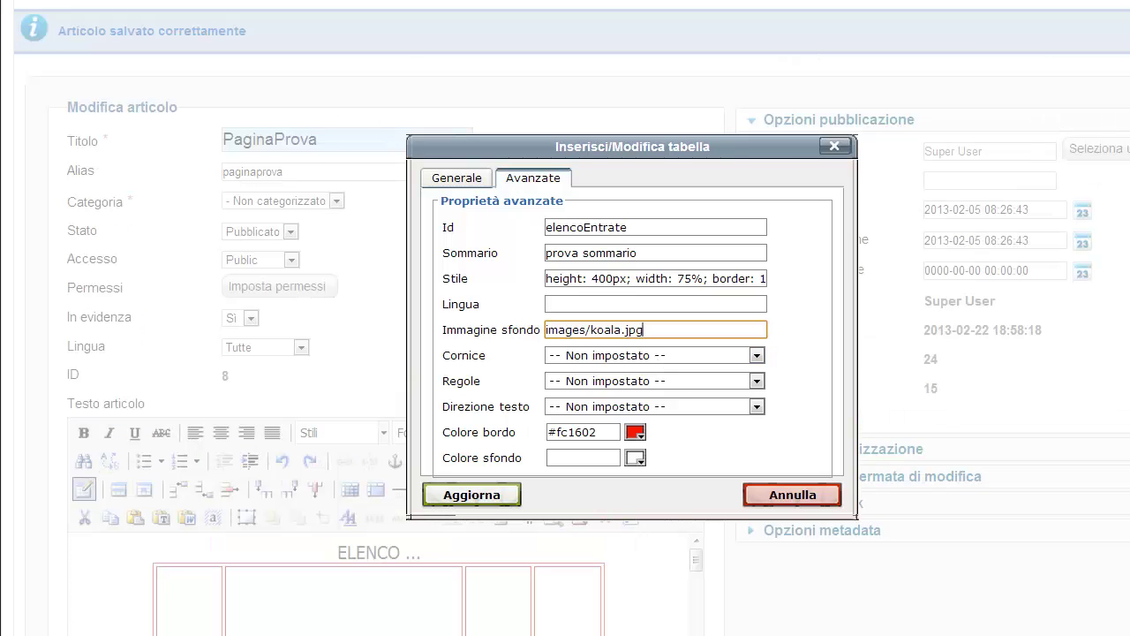
{"action": "left_click_drag", "start_coordinate": [659, 334], "coordinate": [518, 315]}
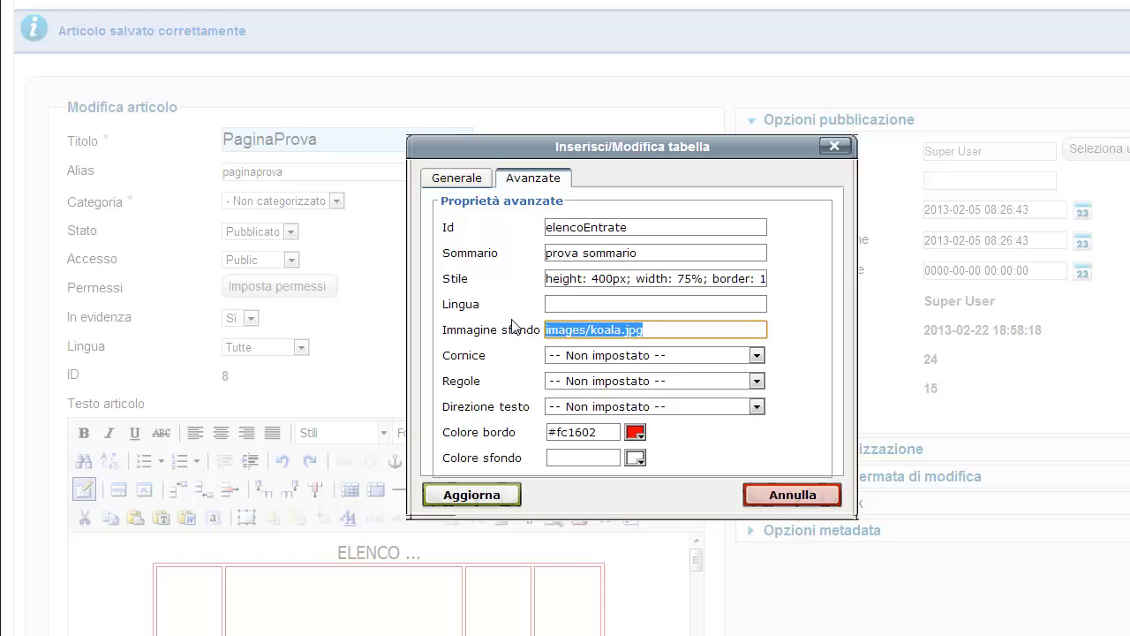
{"action": "left_click", "coordinate": [459, 497]}
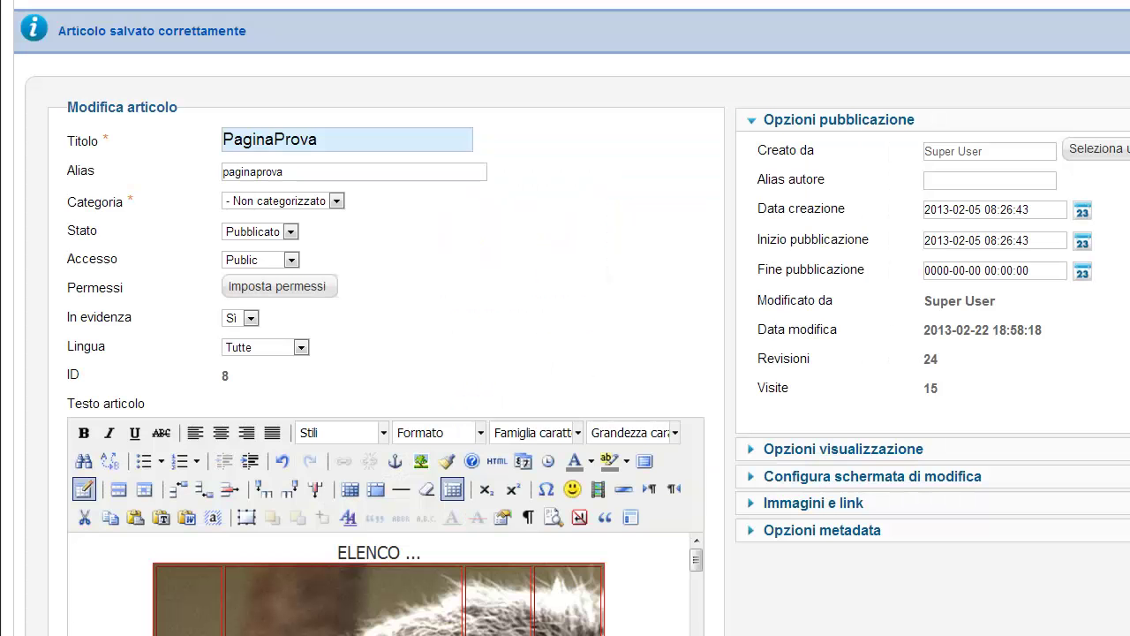
{"action": "mouse_move", "coordinate": [698, 563]}
{"action": "left_mouse_down"}
{"action": "mouse_move", "coordinate": [698, 600]}
{"action": "mouse_move", "coordinate": [694, 572]}
{"action": "left_mouse_up"}
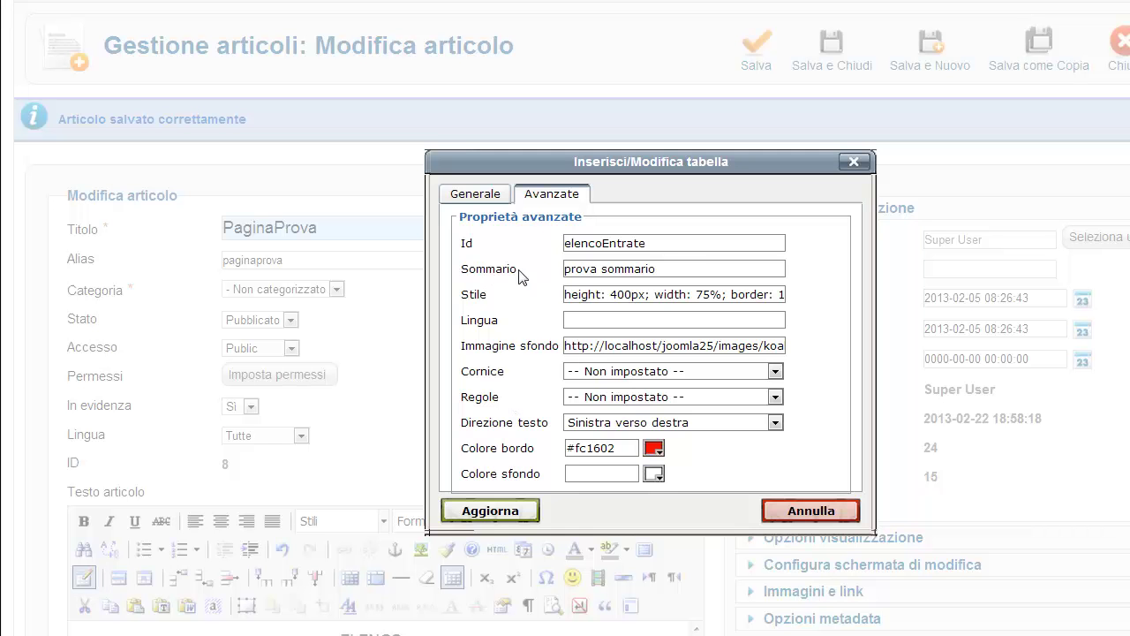
Compare the table's border colour (Colore bordo) with the border declaration in its inline style (Stile)
{"action": "left_click_drag", "start_coordinate": [674, 267], "coordinate": [552, 263]}
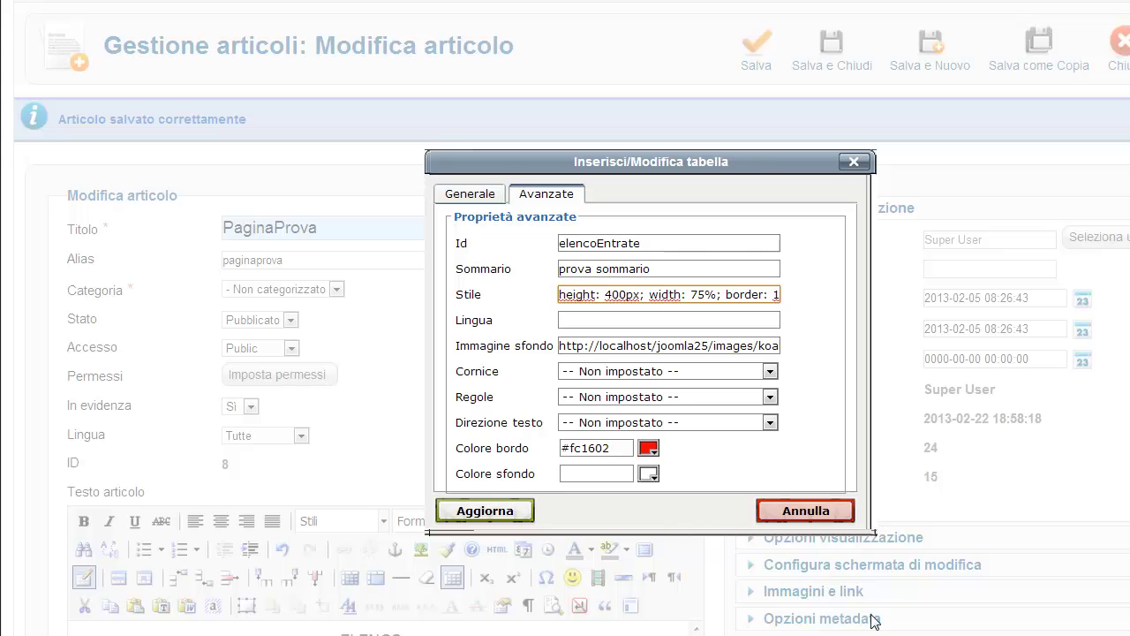
{"action": "left_click_drag", "start_coordinate": [614, 448], "coordinate": [551, 448]}
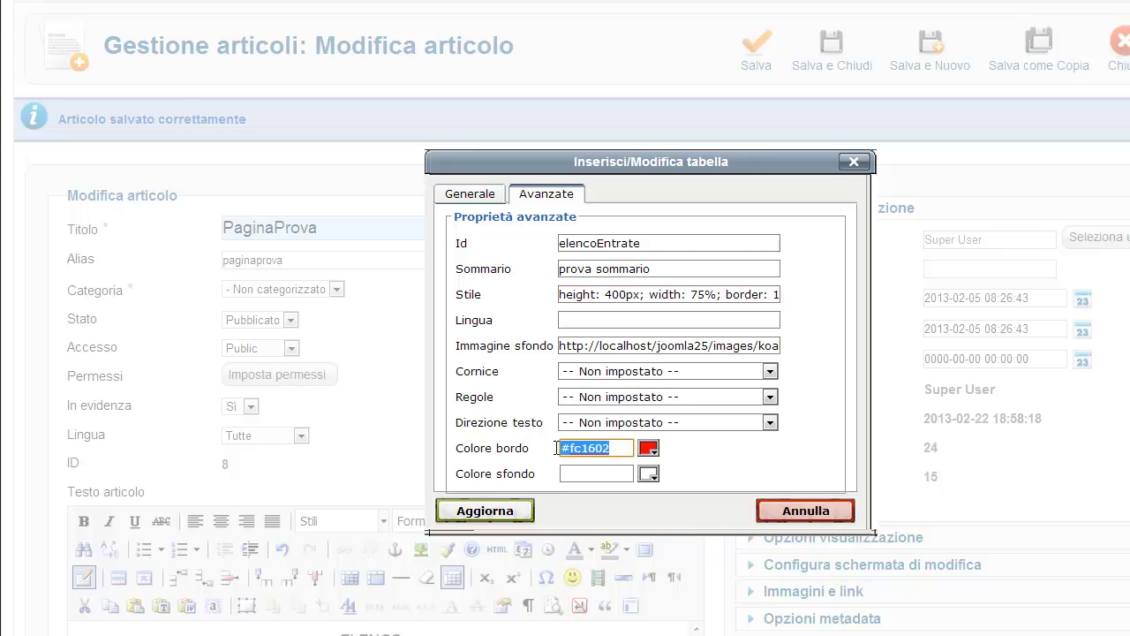
{"action": "left_click", "coordinate": [713, 291]}
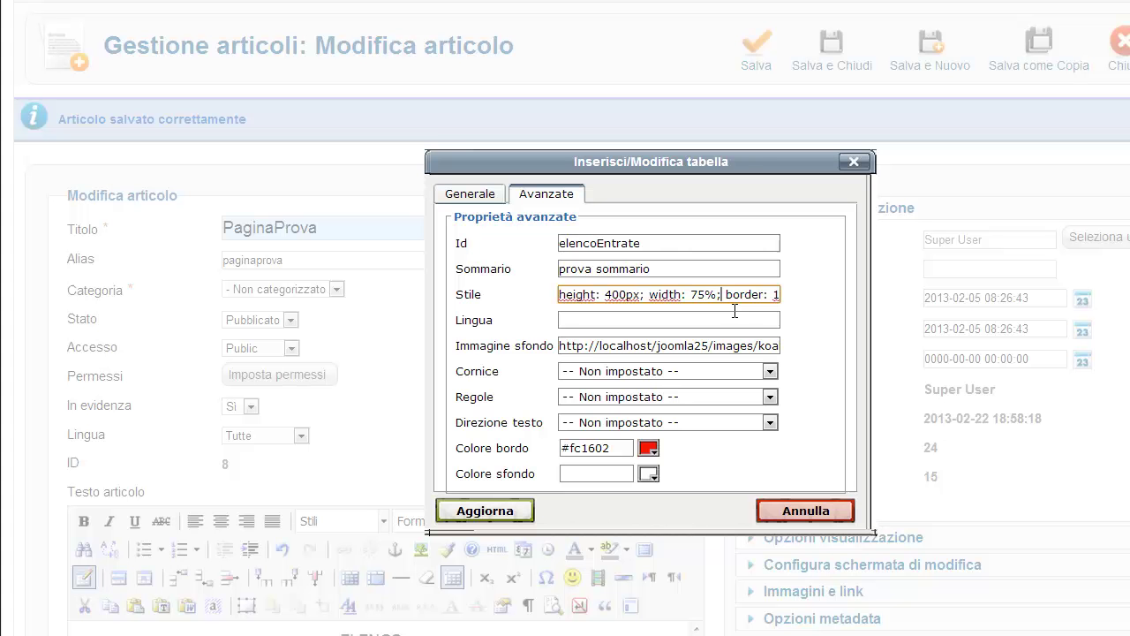
{"action": "key", "text": "End"}
{"action": "type", "text": "px solid #fc1"}
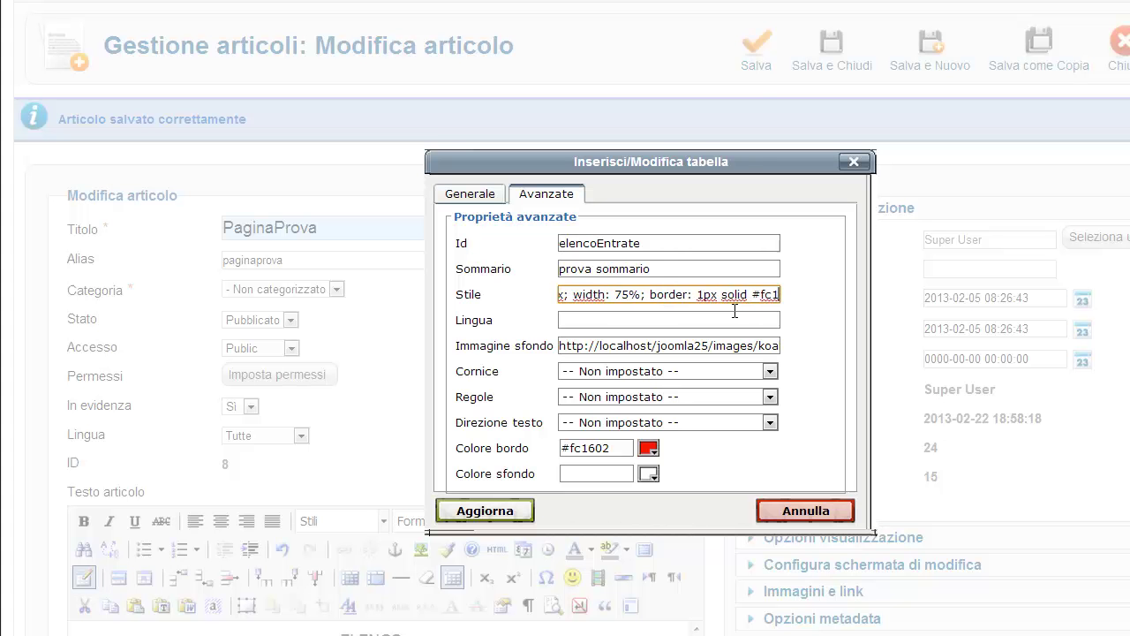
{"action": "type", "text": "602; background"}
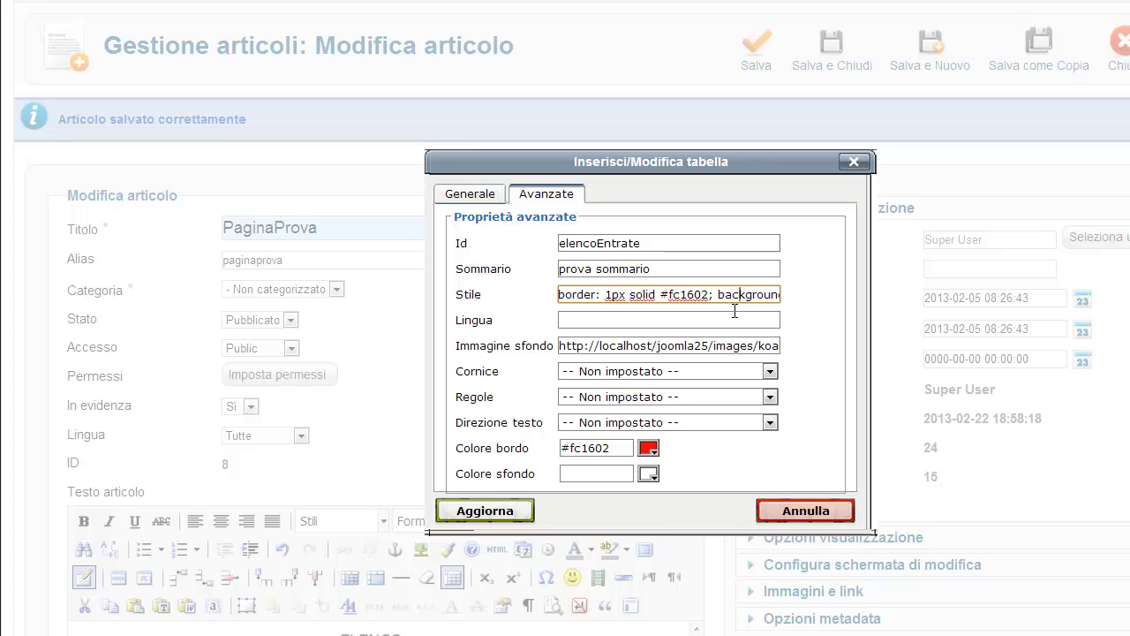
{"action": "key", "text": "Left"}
{"action": "key", "text": "Left"}
{"action": "key", "text": "Left"}
{"action": "key", "text": "Left"}
{"action": "key", "text": "Left"}
{"action": "key", "text": "Left"}
{"action": "key", "text": "Left"}
{"action": "key", "text": "Left"}
{"action": "key", "text": "Left"}
{"action": "key", "text": "Left"}
{"action": "key", "text": "Left"}
{"action": "key", "text": "shift+Left"}
{"action": "key", "text": "shift+Left"}
{"action": "key", "text": "shift+Left"}
{"action": "key", "text": "shift+Left"}
{"action": "key", "text": "shift+Left"}
{"action": "key", "text": "shift+Left"}
{"action": "key", "text": "shift+Left"}
{"action": "key", "text": "shift+Left"}
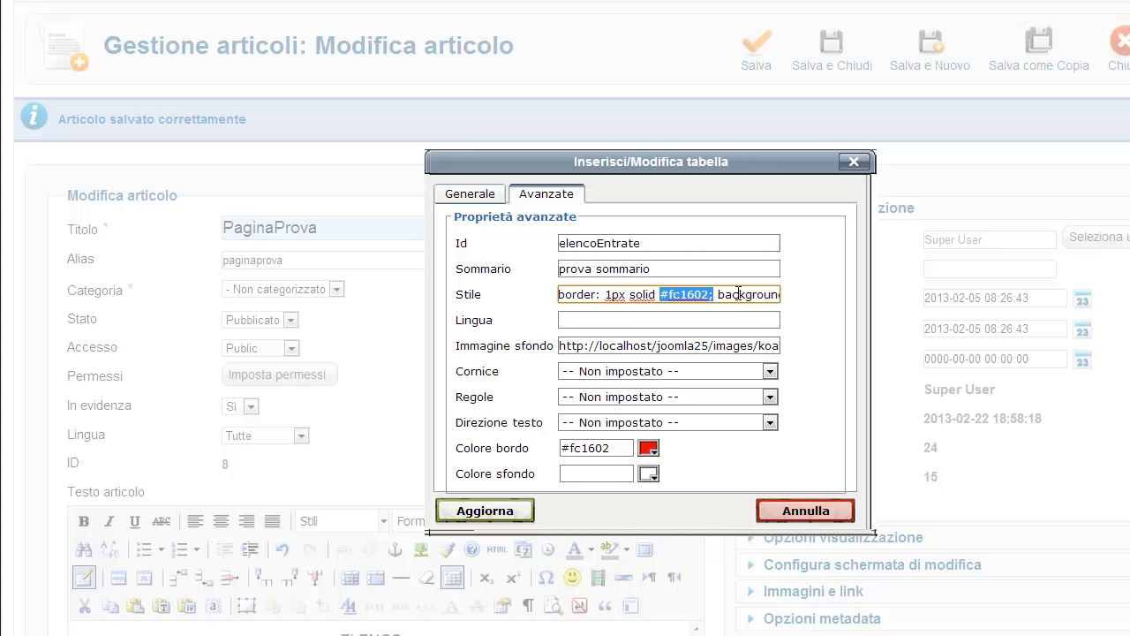
{"action": "left_click", "coordinate": [738, 294]}
Pick blue #261ee0 as the table's background colour (Colore sfondo) and apply it
{"action": "left_click", "coordinate": [649, 474]}
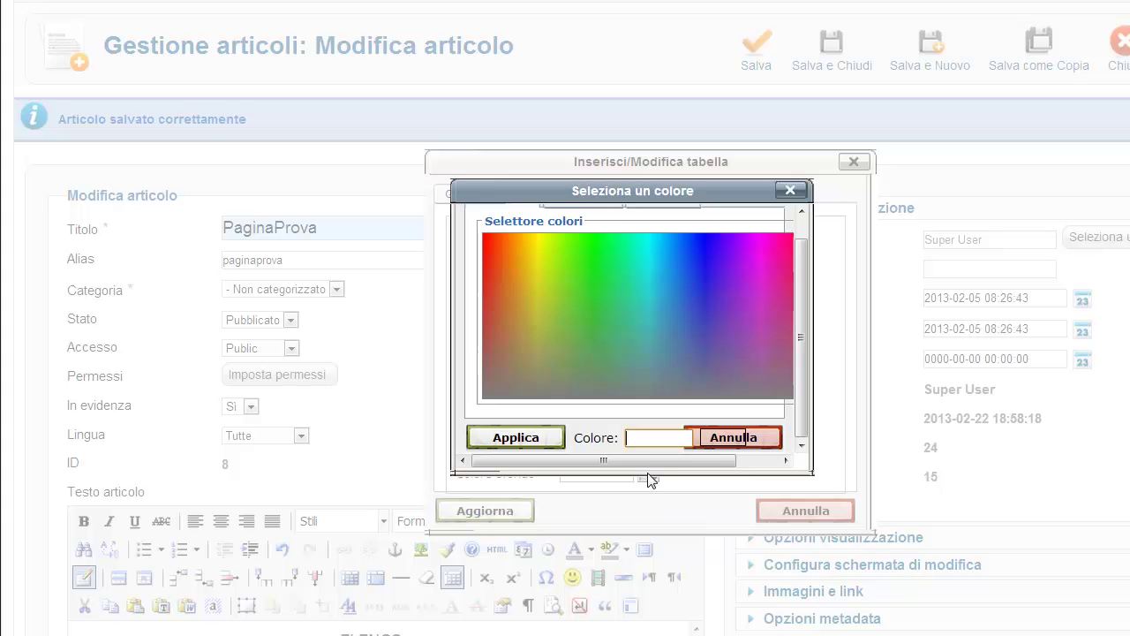
{"action": "left_click", "coordinate": [706, 273]}
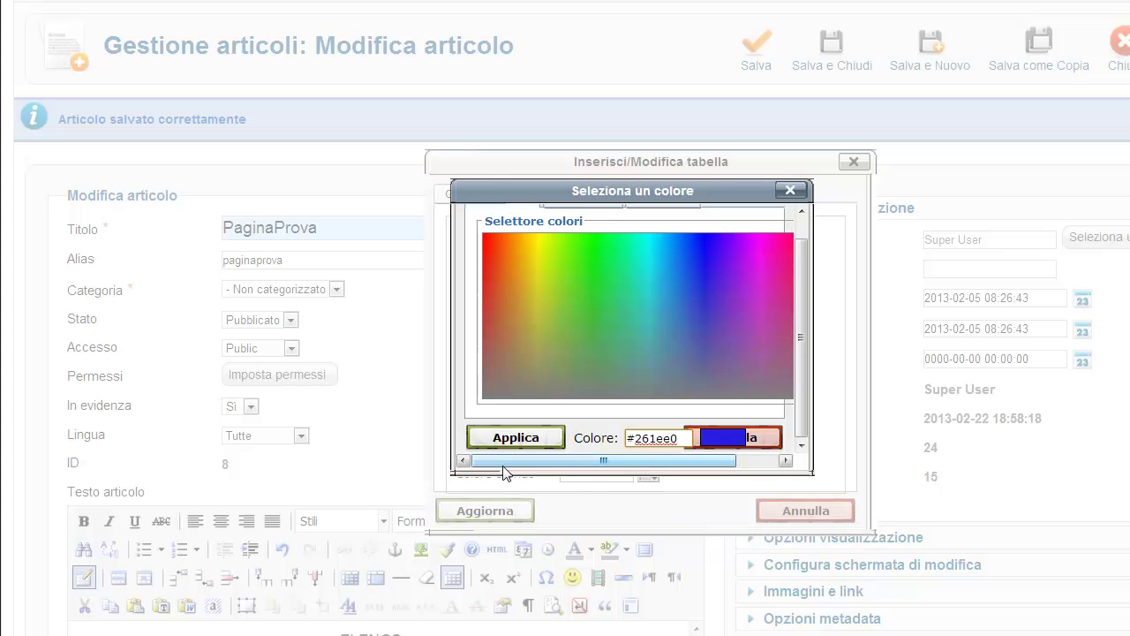
{"action": "left_click", "coordinate": [516, 438]}
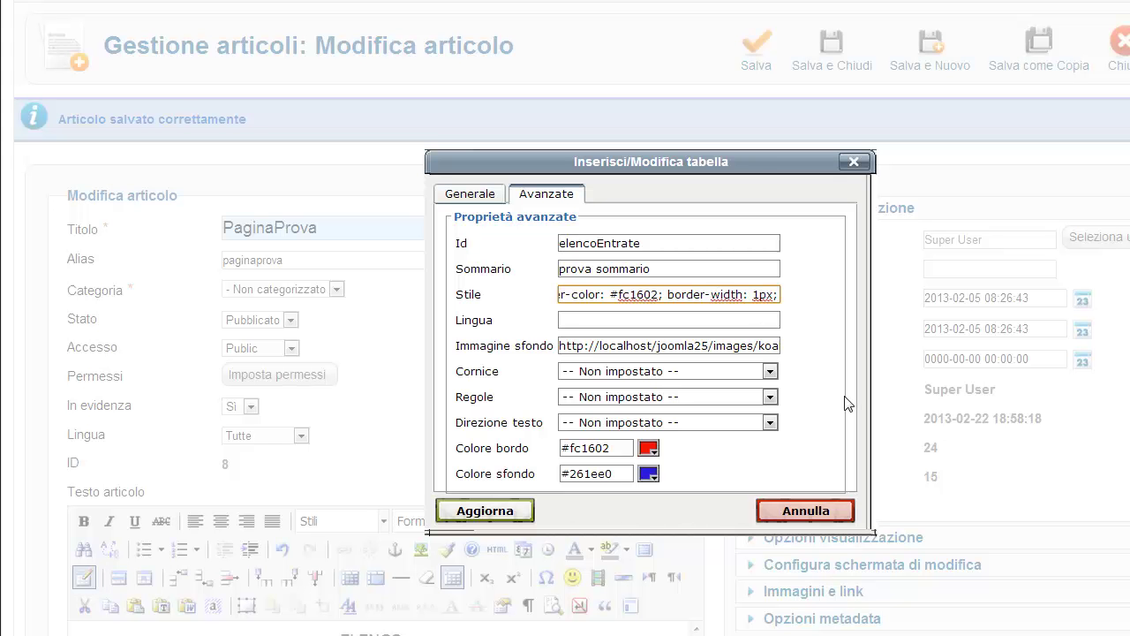
Examine the background-color declaration within the table's inline style (Stile)
{"action": "key", "text": "ctrl+Left"}
{"action": "key", "text": "ctrl+Left"}
{"action": "key", "text": "ctrl+Left"}
{"action": "key", "text": "ctrl+Left"}
{"action": "key", "text": "ctrl+Left"}
{"action": "key", "text": "ctrl+Left"}
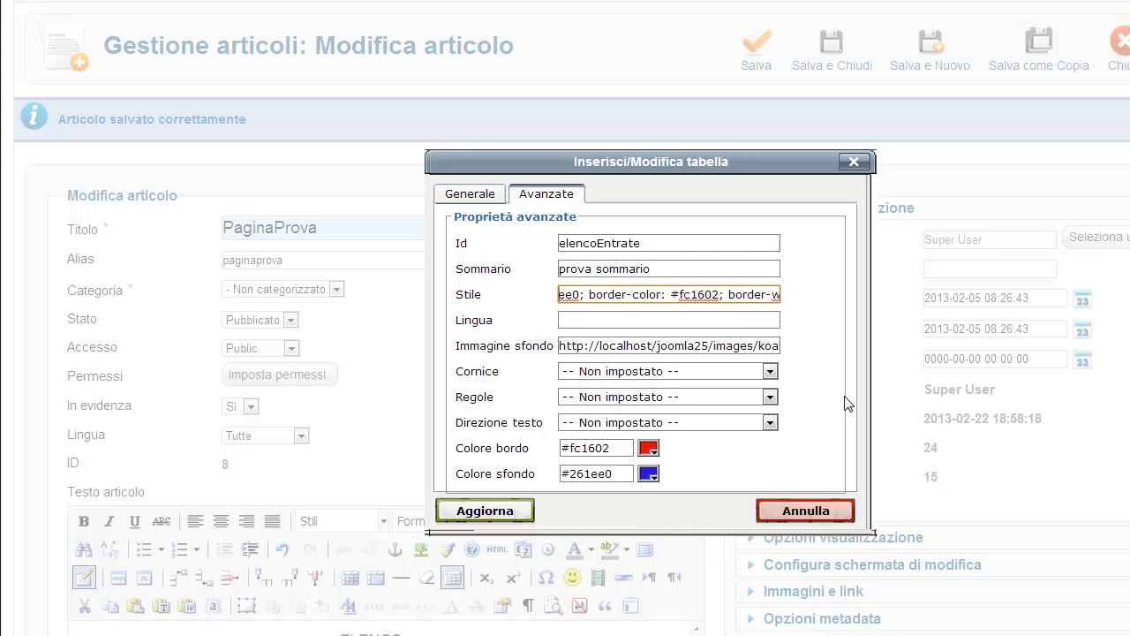
{"action": "key", "text": "ctrl+Left"}
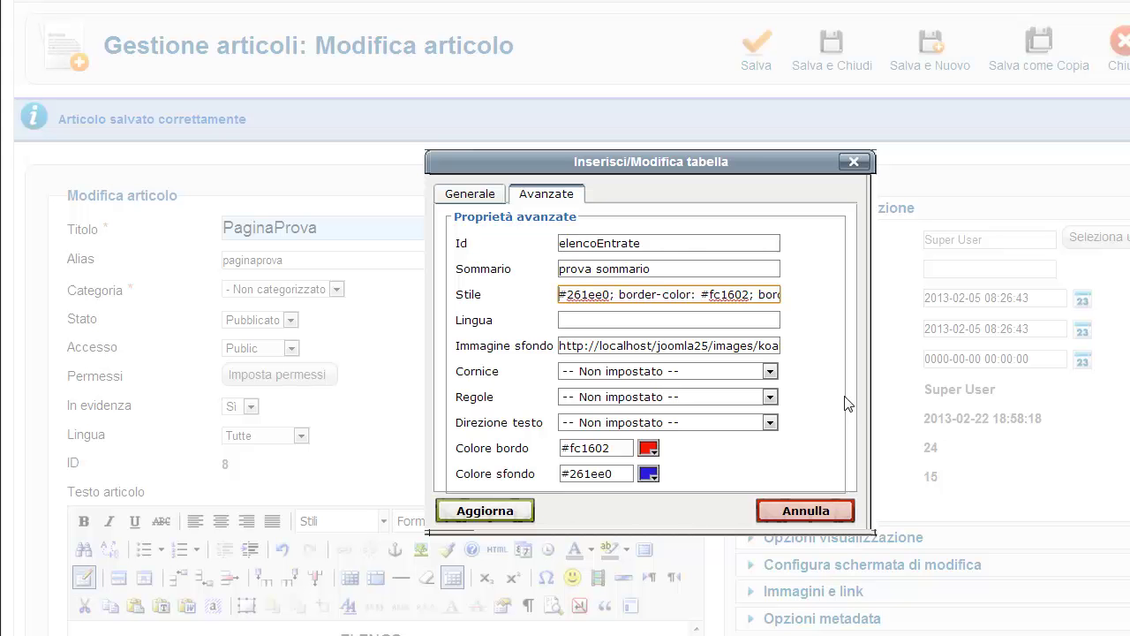
{"action": "key", "text": "ctrl+Left"}
{"action": "key", "text": "ctrl+Left"}
{"action": "key", "text": "ctrl+Left"}
{"action": "key", "text": "ctrl+Left"}
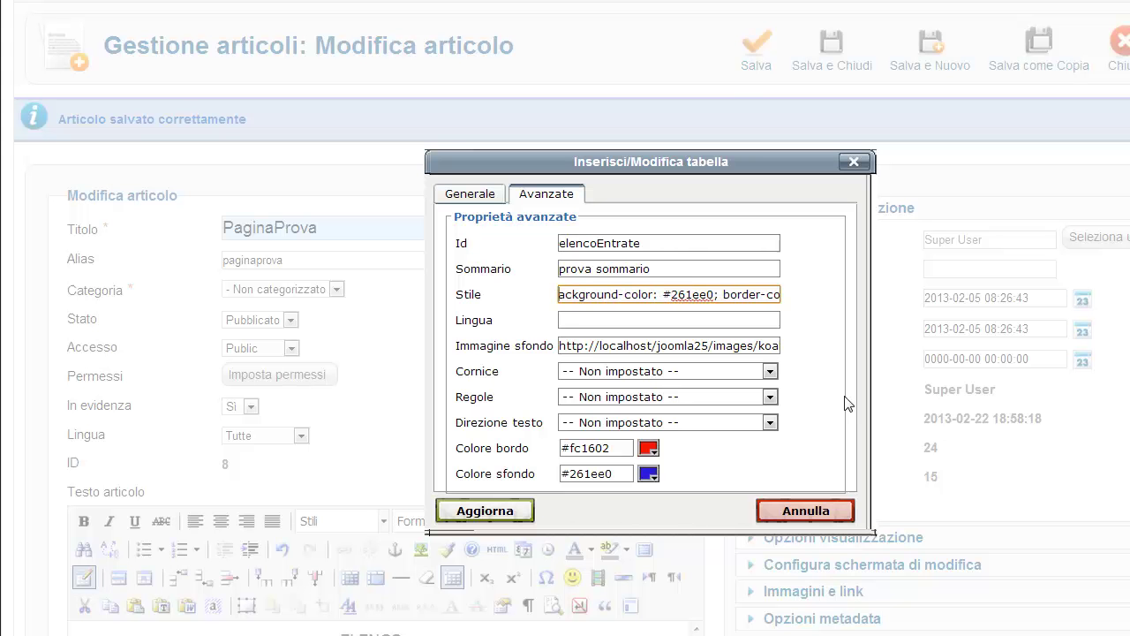
{"action": "key", "text": "ctrl+shift+Right"}
{"action": "key", "text": "ctrl+shift+Right"}
{"action": "key", "text": "ctrl+shift+Right"}
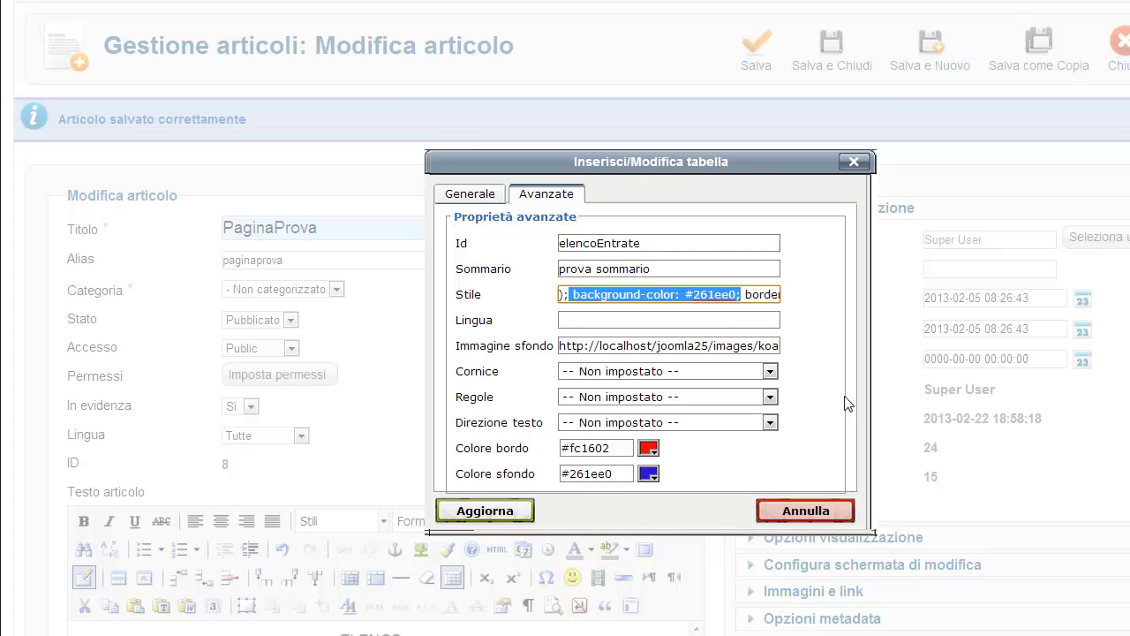
{"action": "left_click_drag", "start_coordinate": [845, 404], "coordinate": [827, 388]}
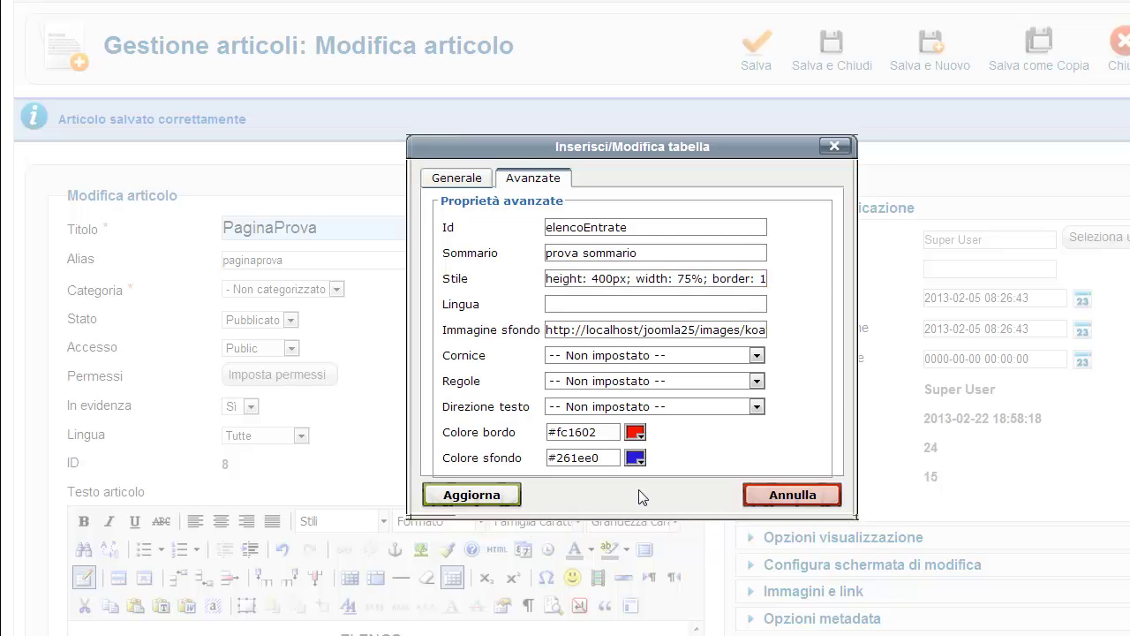